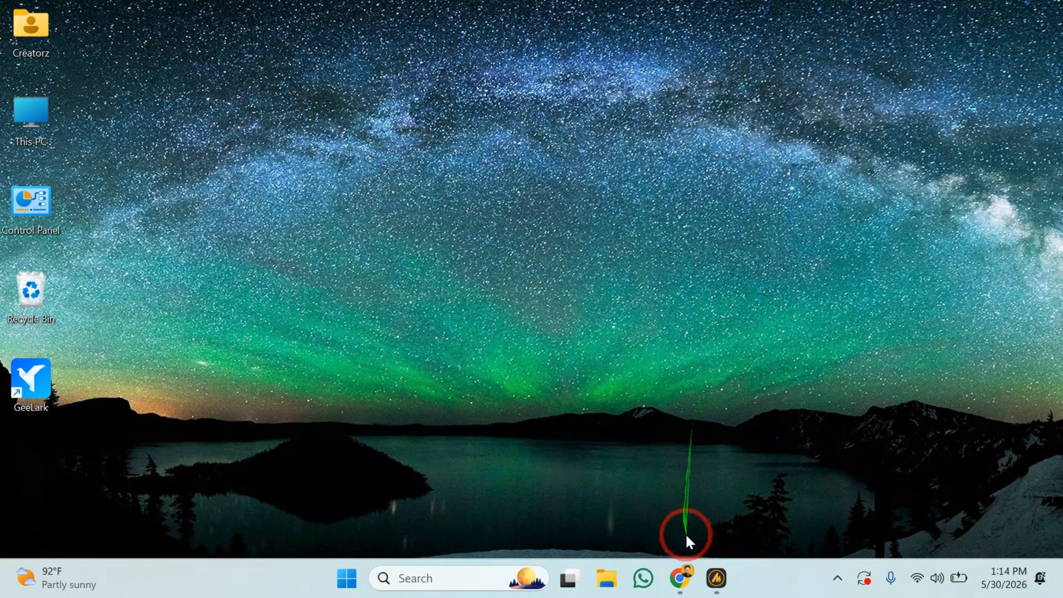
Switch to Chrome and look through the GeeLark homepage.
left_click(680, 577)
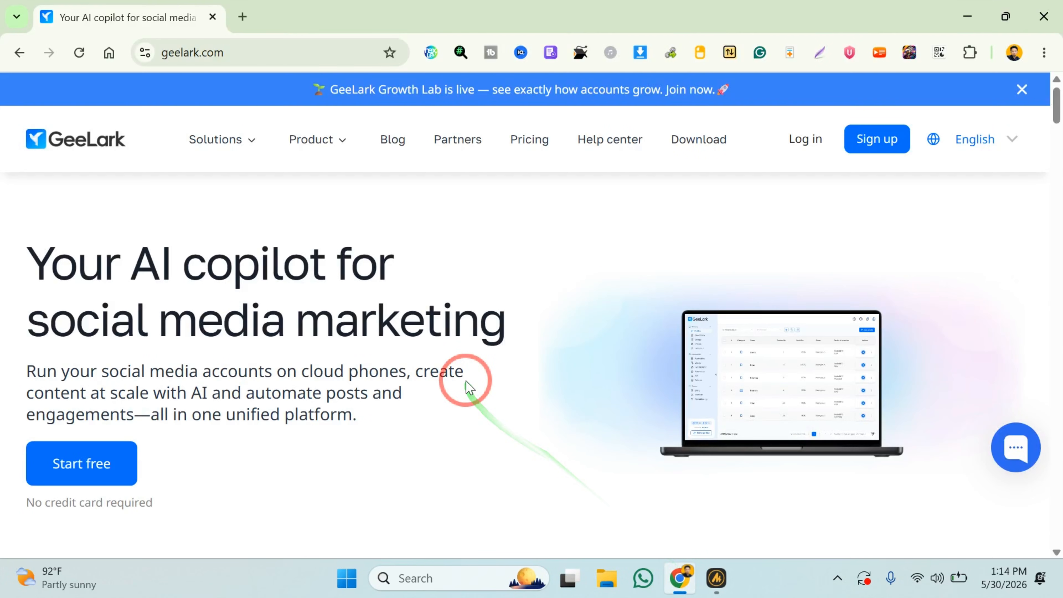
scroll(466, 381, "down", 8)
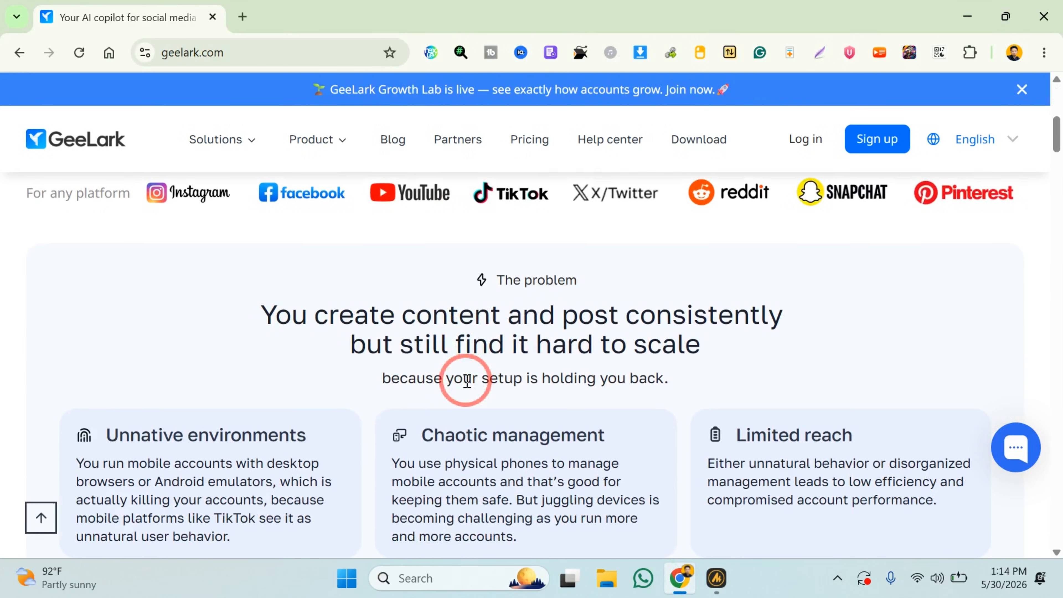
scroll(465, 381, "down", 15)
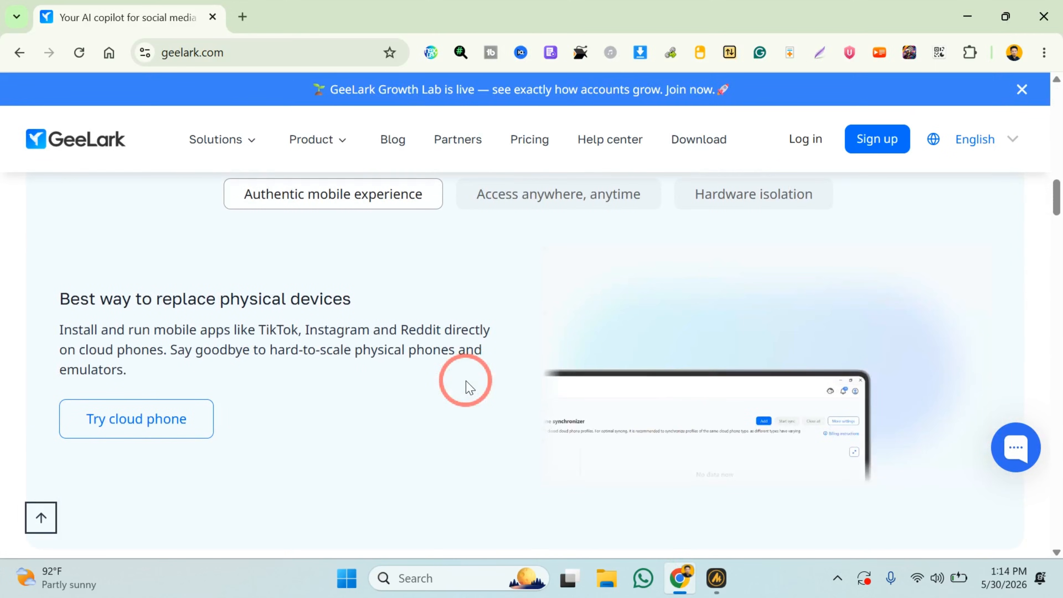
scroll(466, 381, "up", 20)
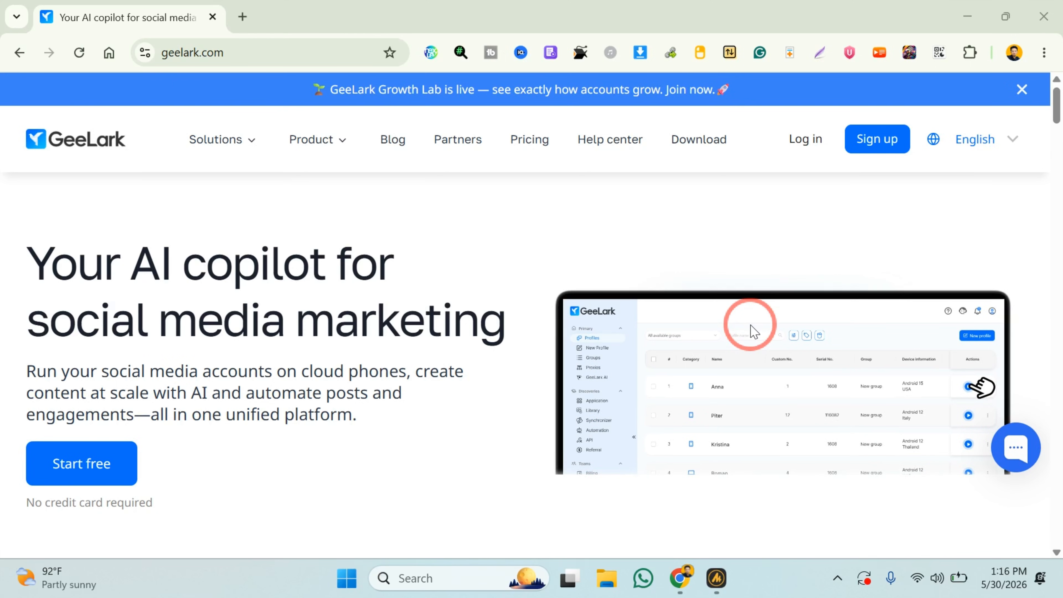
left_click_drag(752, 322, 797, 179)
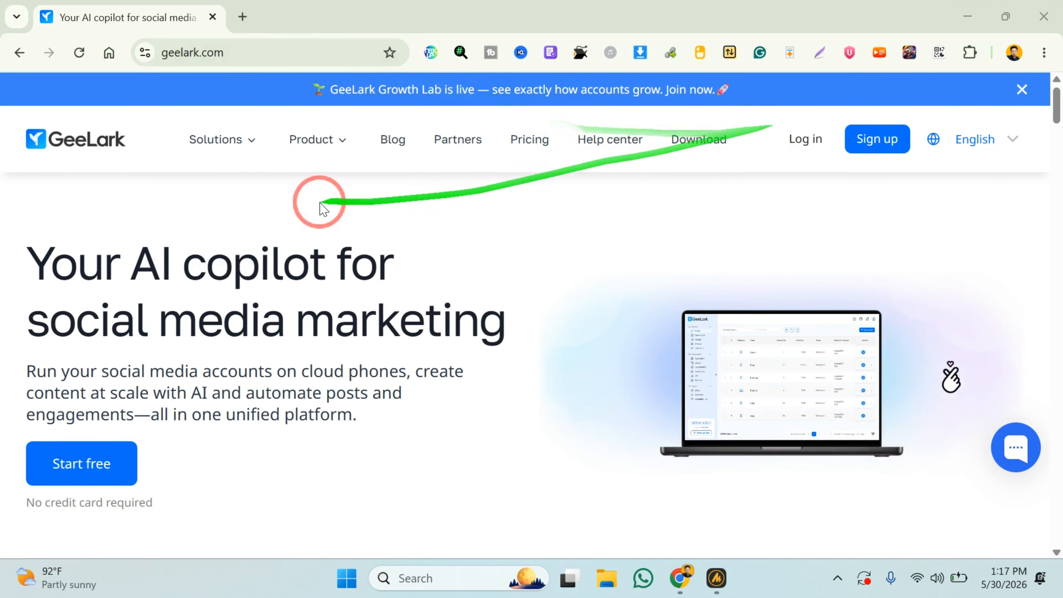
scroll(313, 207, "down", 2)
scroll(314, 207, "up", 2)
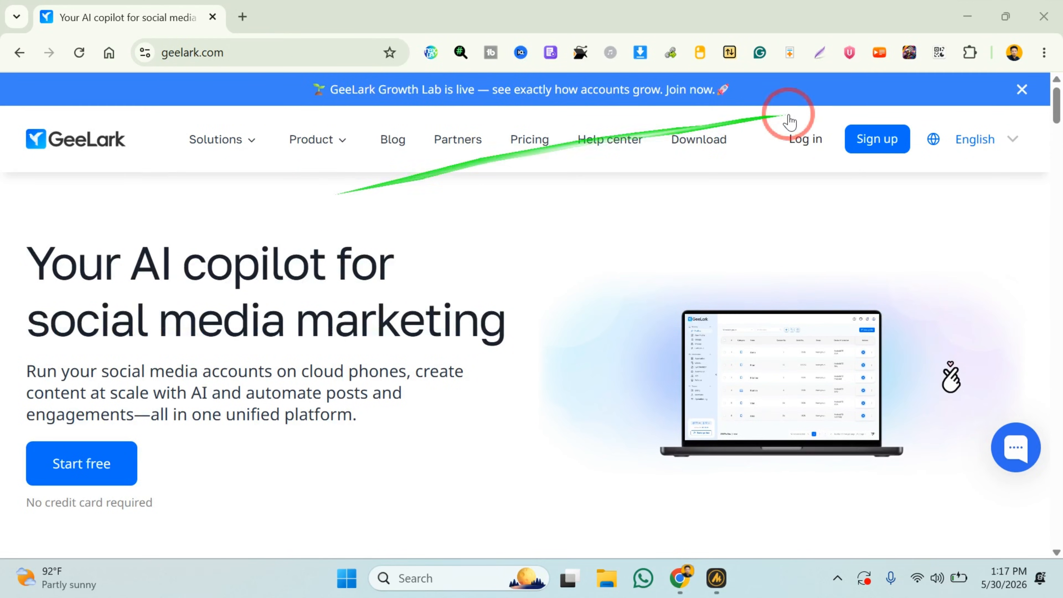
Open GeeLark's download page and review the desktop download options.
left_click(703, 142)
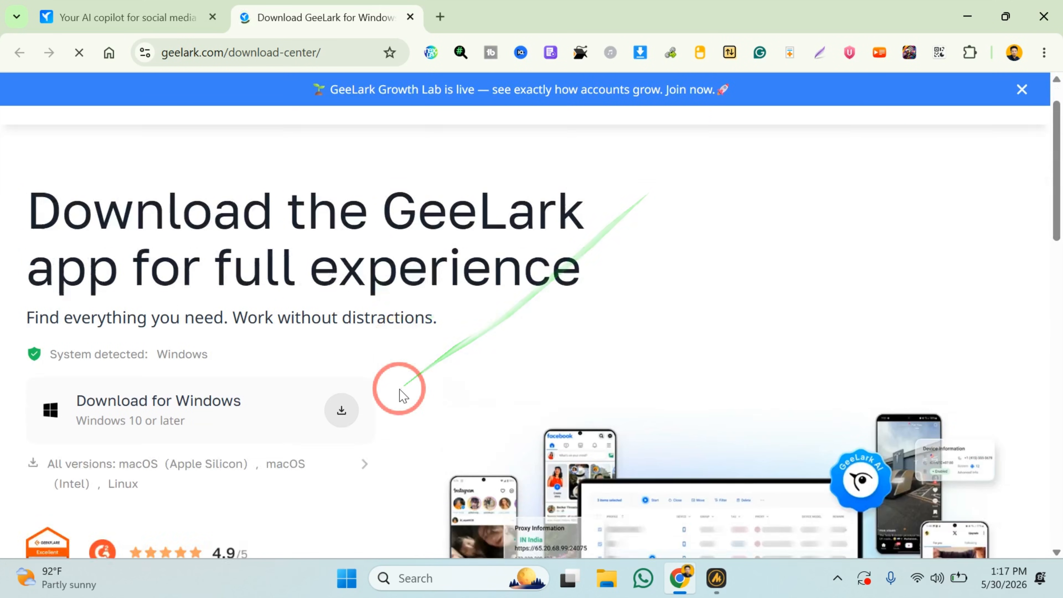
scroll(280, 368, "down", 2)
scroll(161, 322, "down", 3)
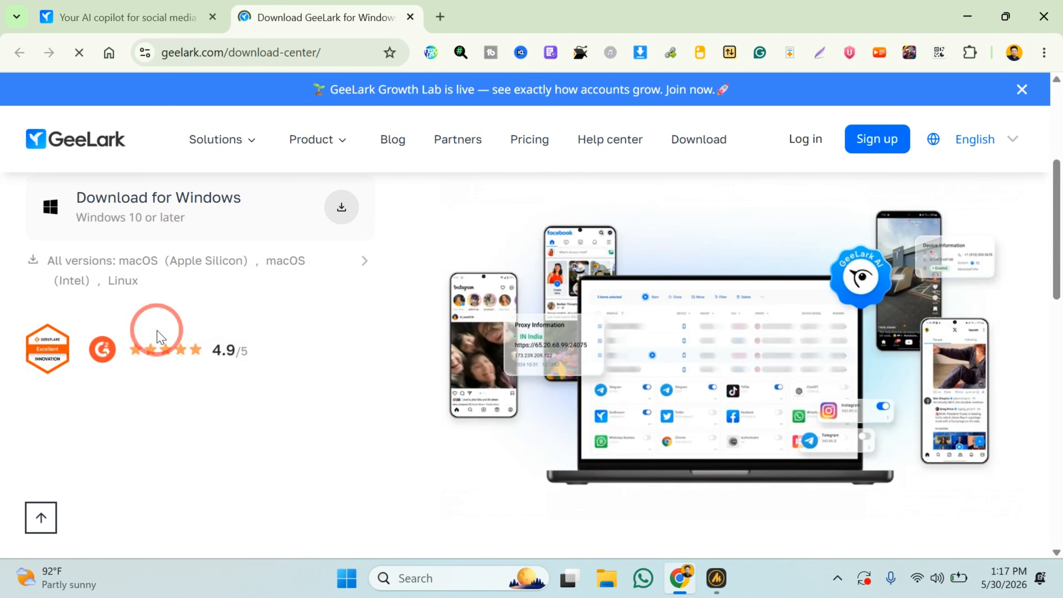
scroll(157, 335, "up", 1)
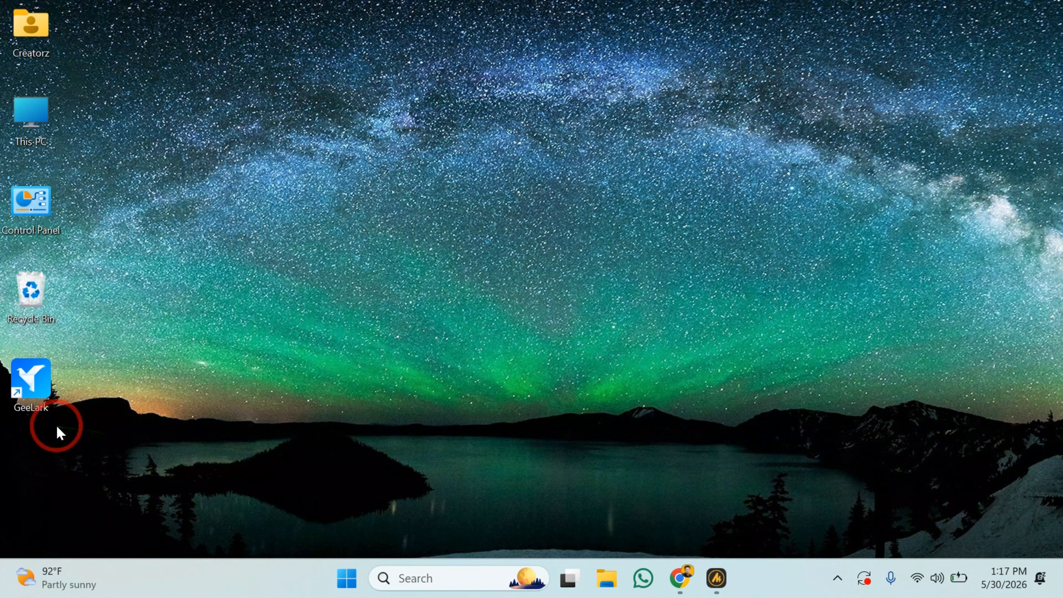
Launch the GeeLark desktop app and look over its profiles table.
double_click(37, 381)
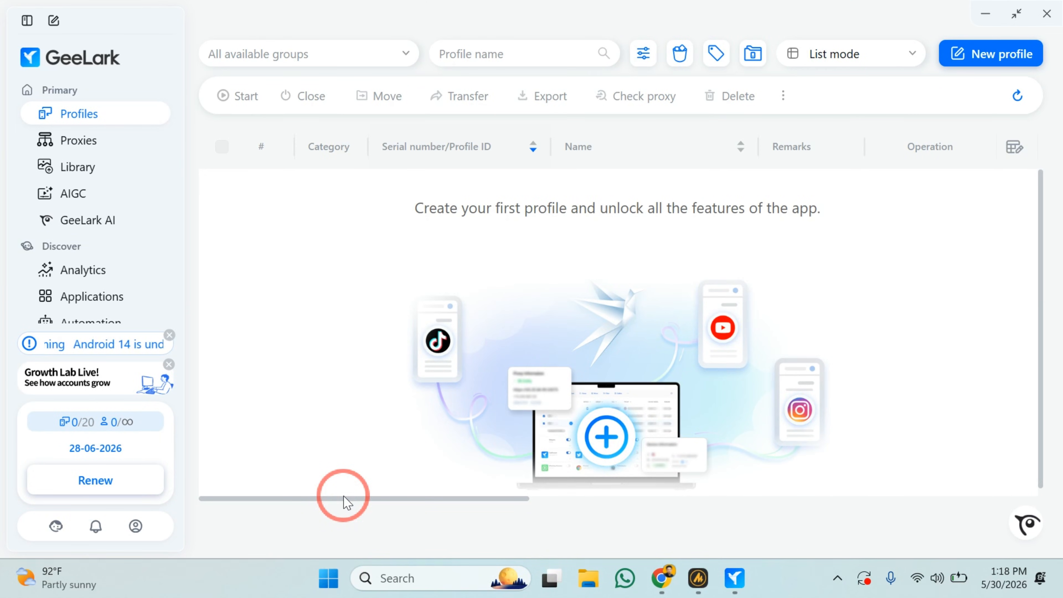
scroll(558, 428, "right", 3)
scroll(554, 422, "right", 3)
scroll(553, 422, "left", 5)
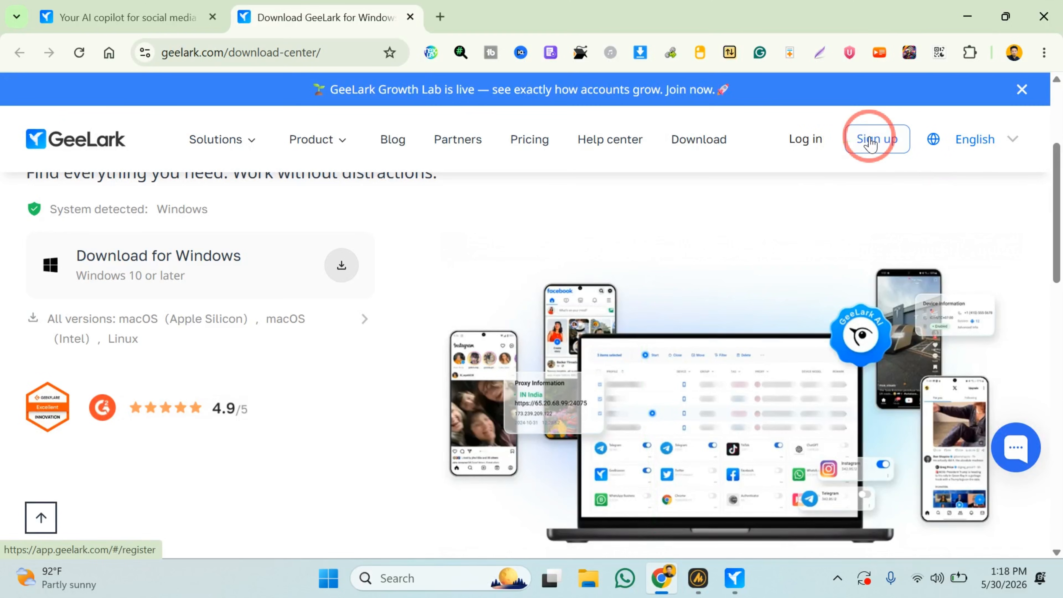
Switch back to the GeeLark app and start a new single profile named TikTok 1.
left_click(734, 578)
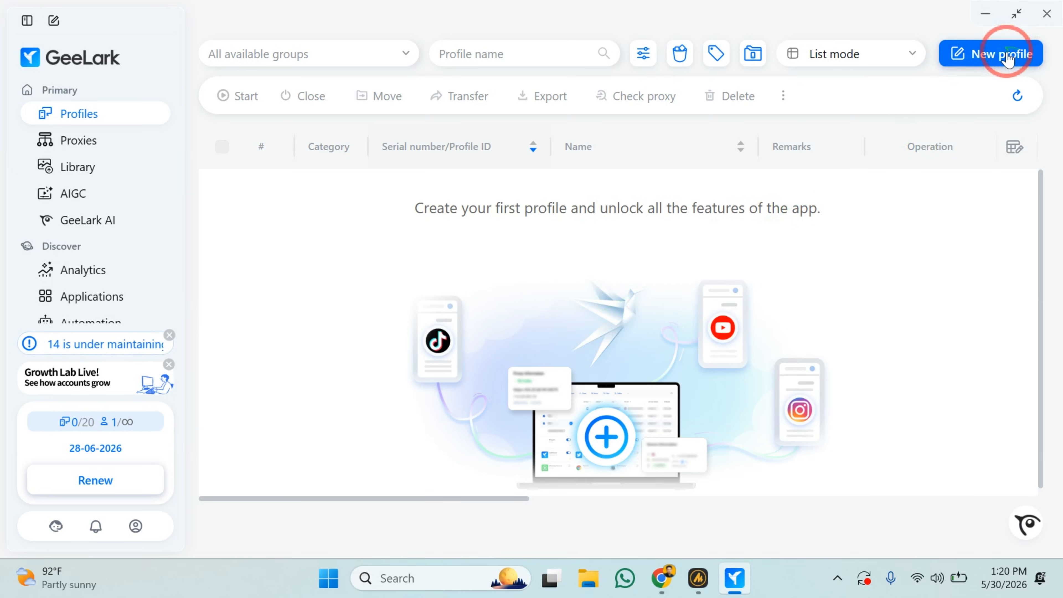
left_click(984, 63)
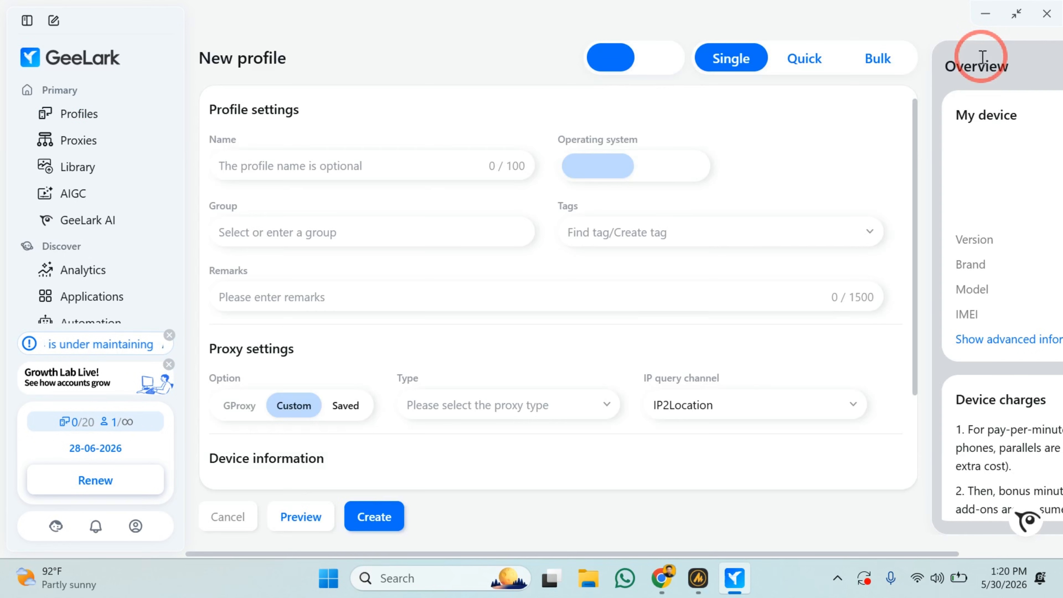
left_click(362, 164)
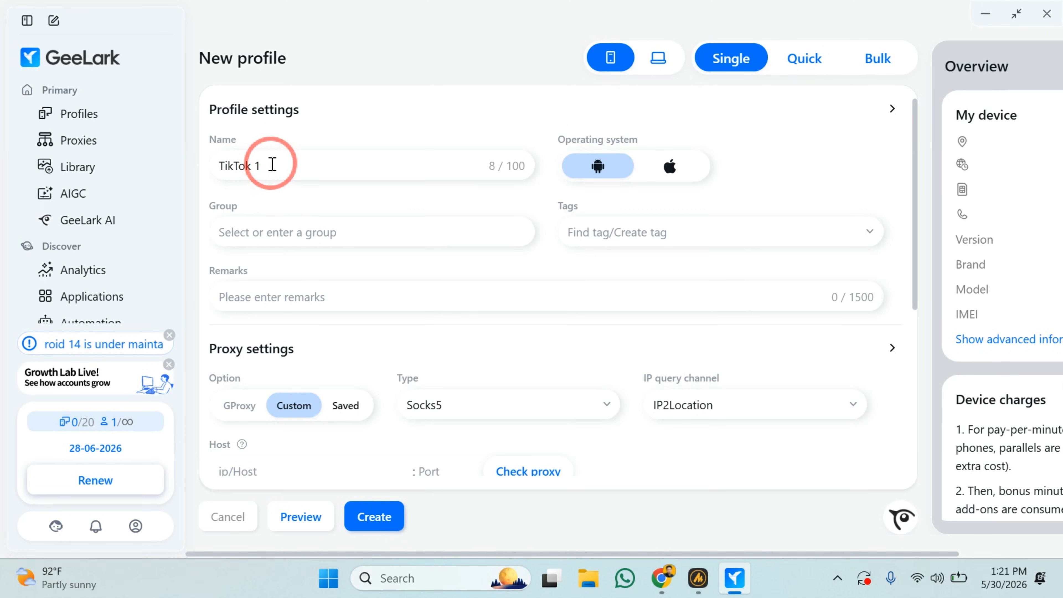
Check the available groups and look over the new profile's settings without assigning a group.
left_click(363, 237)
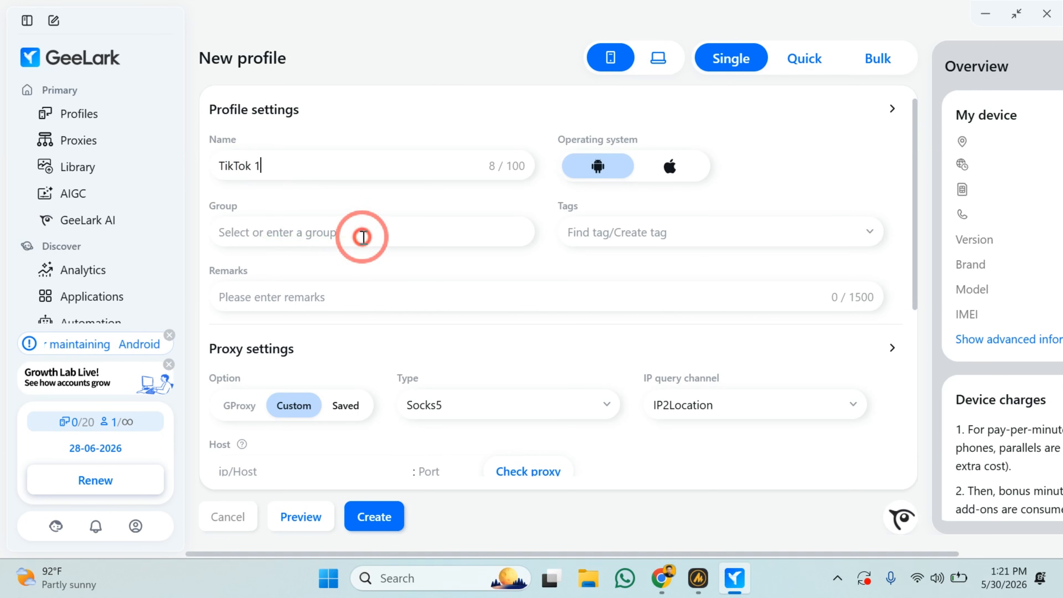
left_click(551, 268)
scroll(551, 268, "down", 4)
scroll(548, 268, "up", 4)
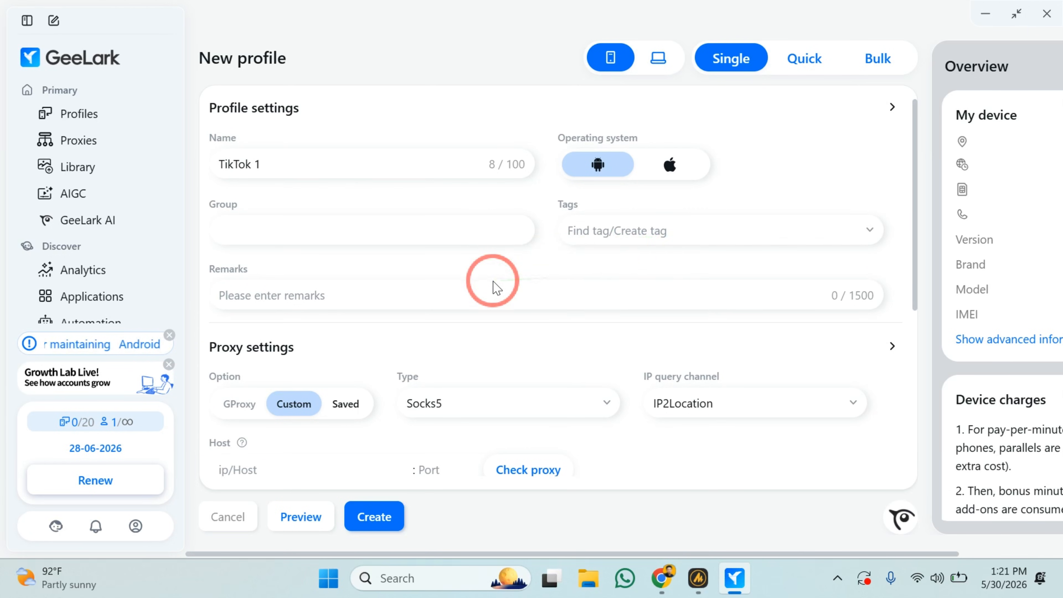
scroll(494, 284, "down", 2)
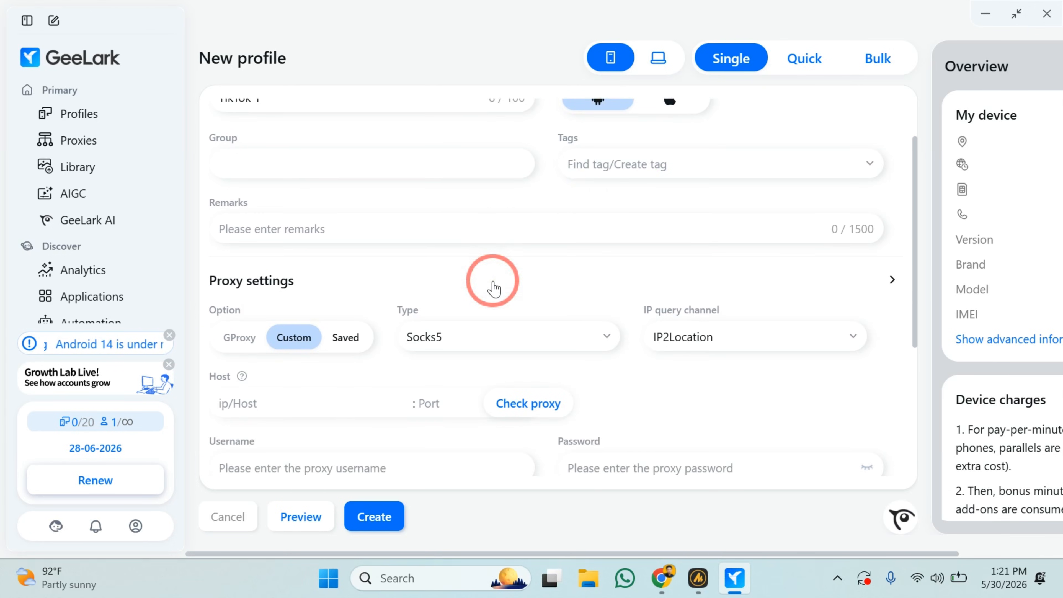
Collapse and reopen the Proxy settings section to show the custom proxy fields.
left_click(493, 288)
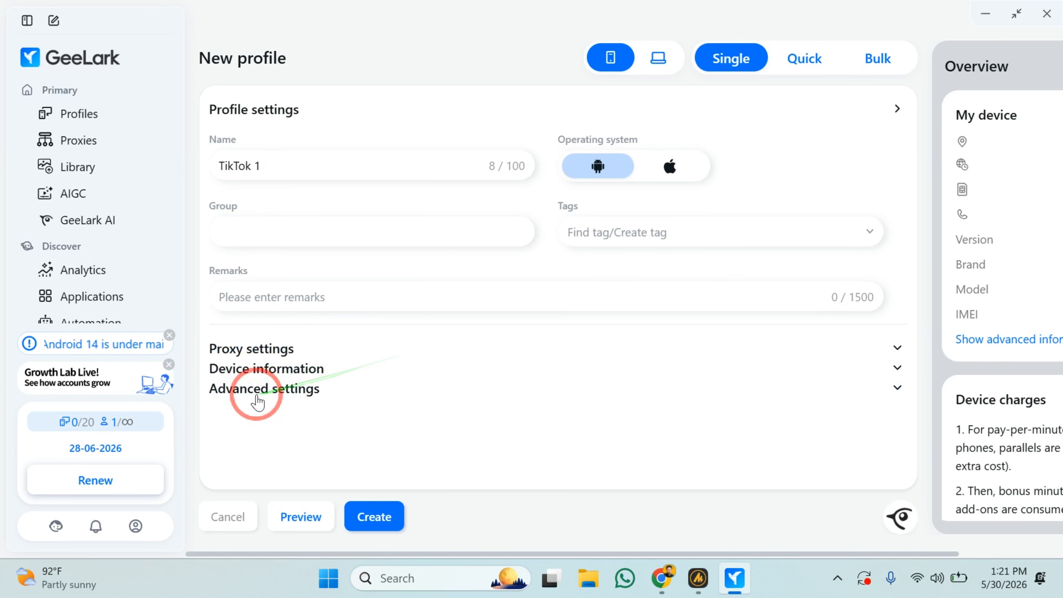
left_click(286, 347)
scroll(372, 374, "down", 4)
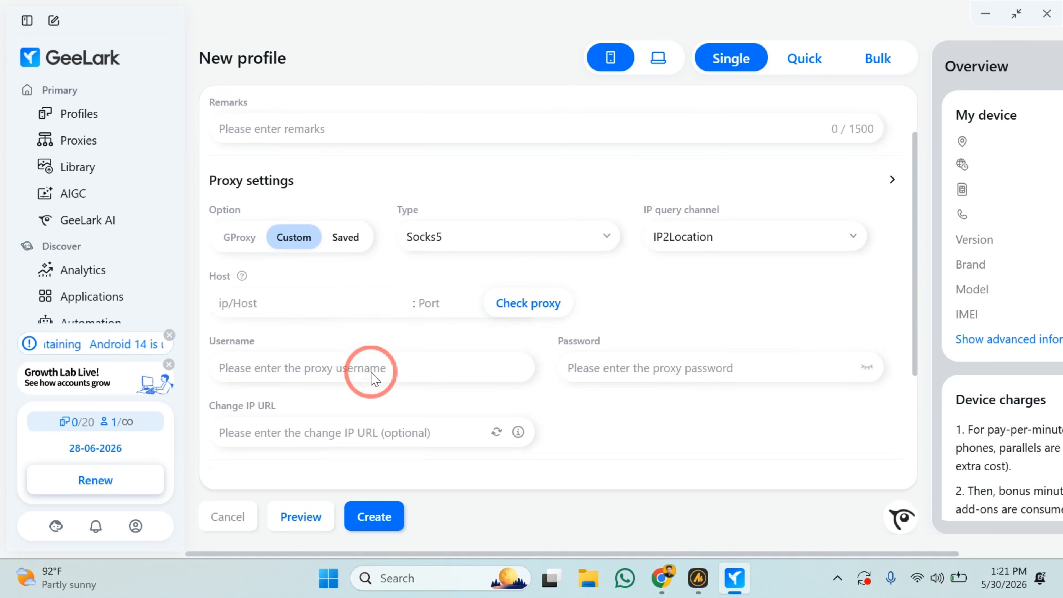
scroll(373, 375, "down", 1)
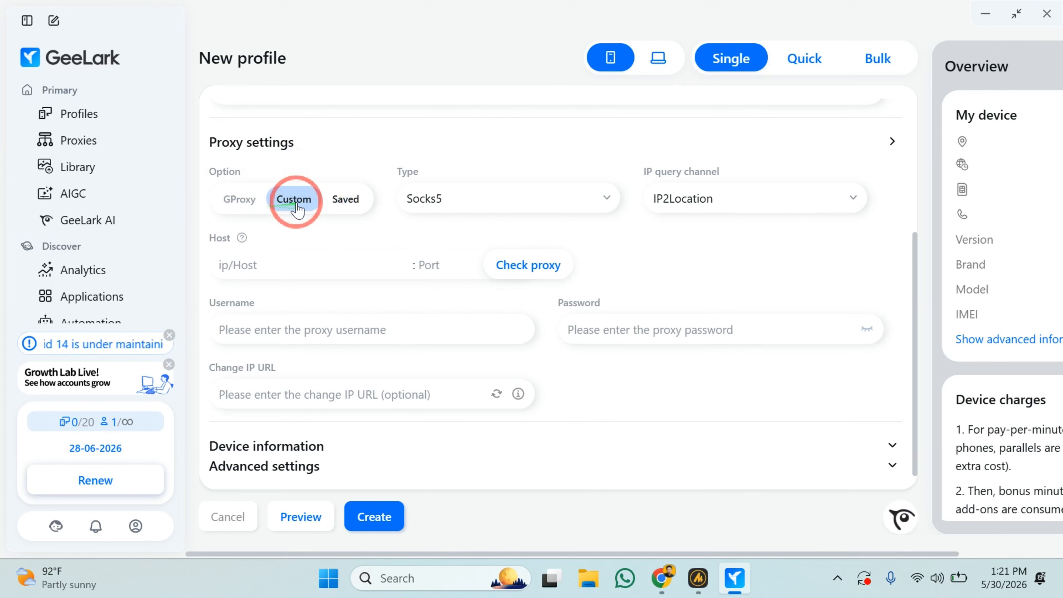
Review the available custom proxy types and choose Socks5 for the profile.
left_click(512, 201)
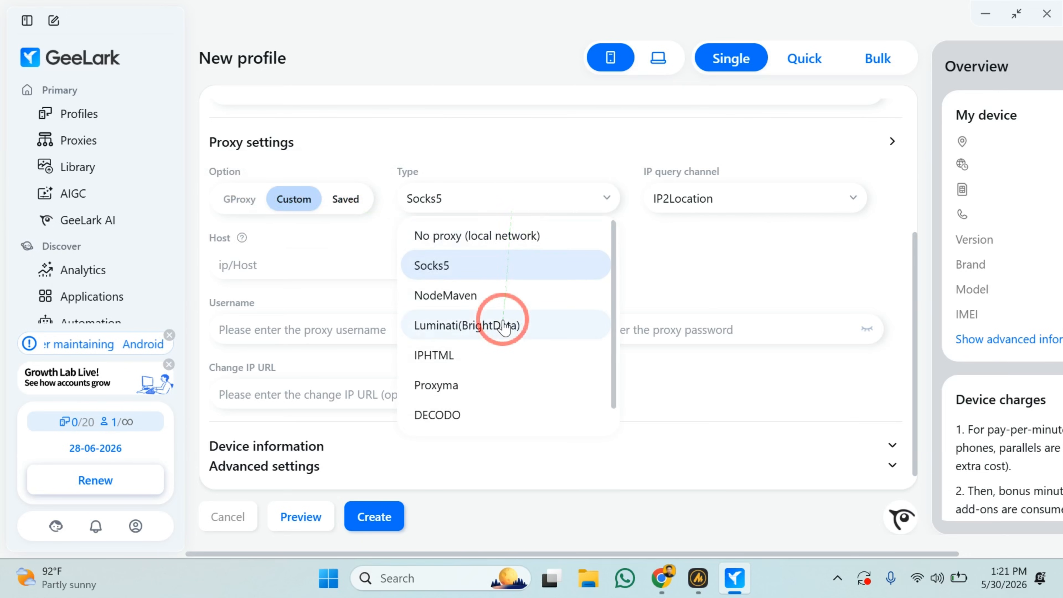
scroll(504, 327, "up", 1)
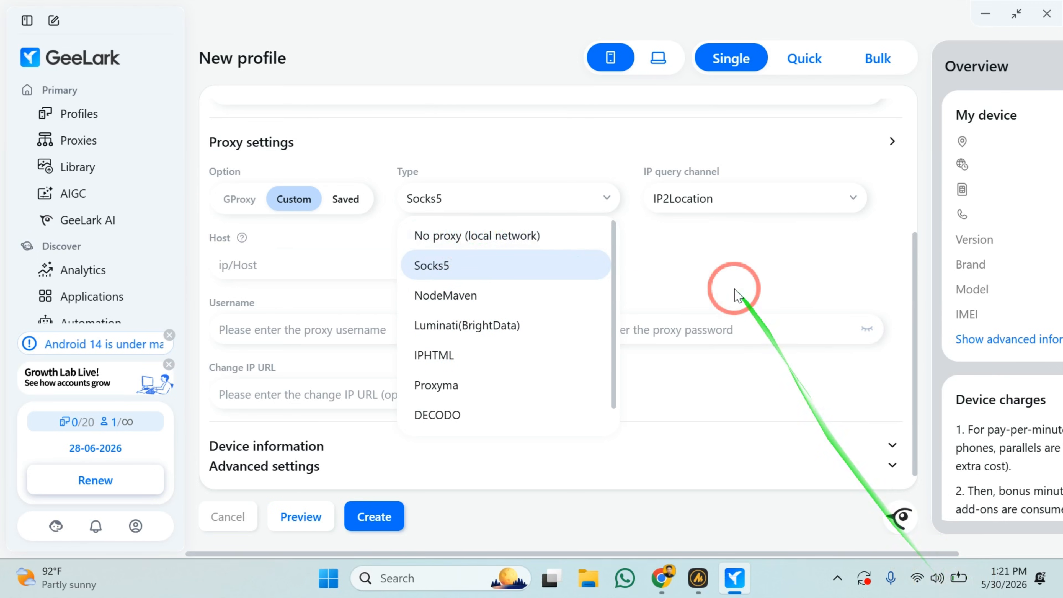
left_click(695, 272)
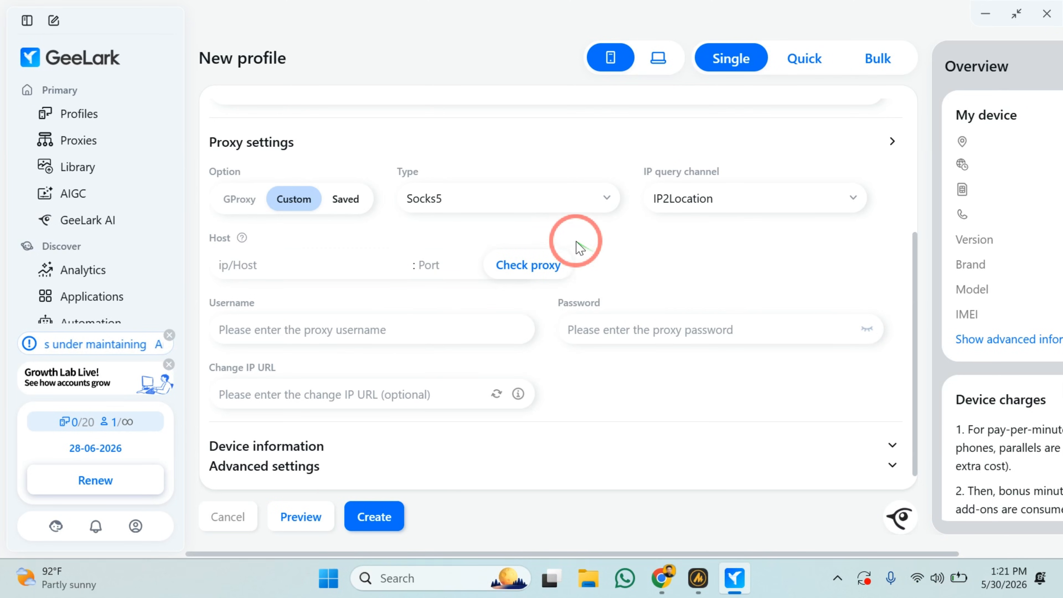
left_click(556, 209)
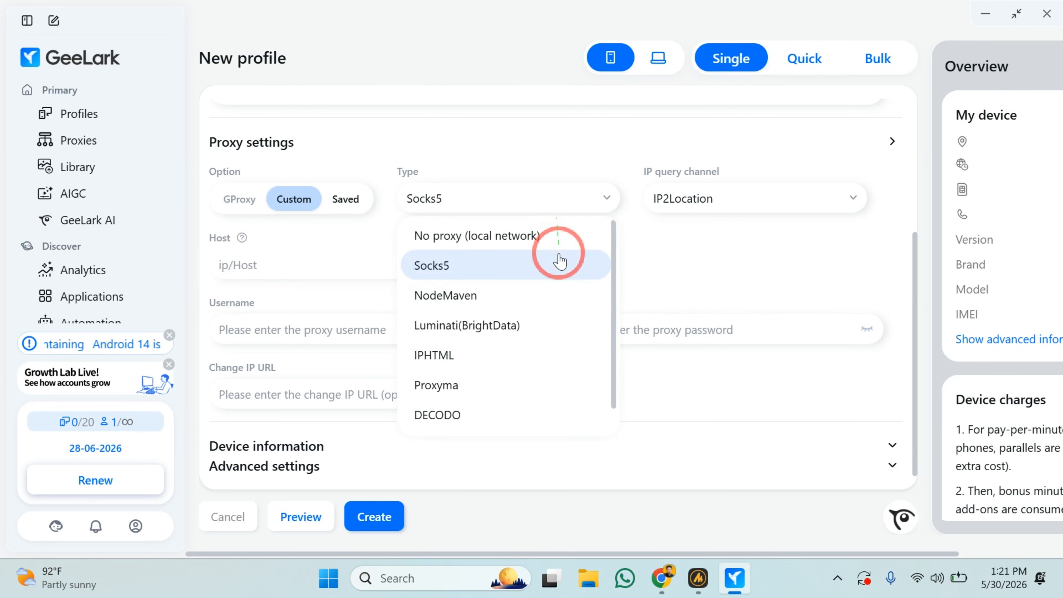
left_click(487, 279)
scroll(491, 286, "up", 2)
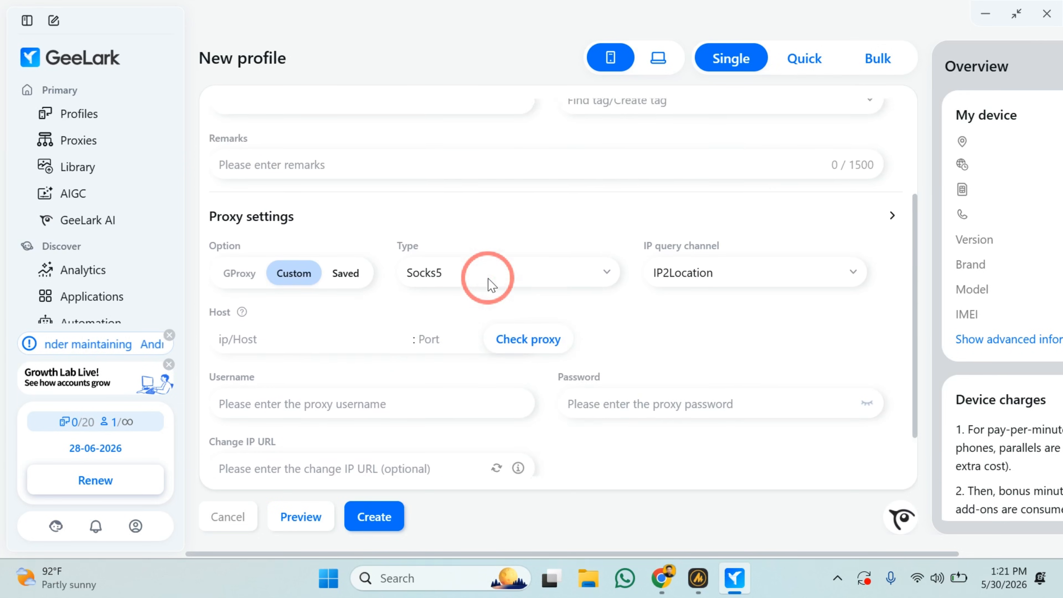
scroll(491, 286, "down", 2)
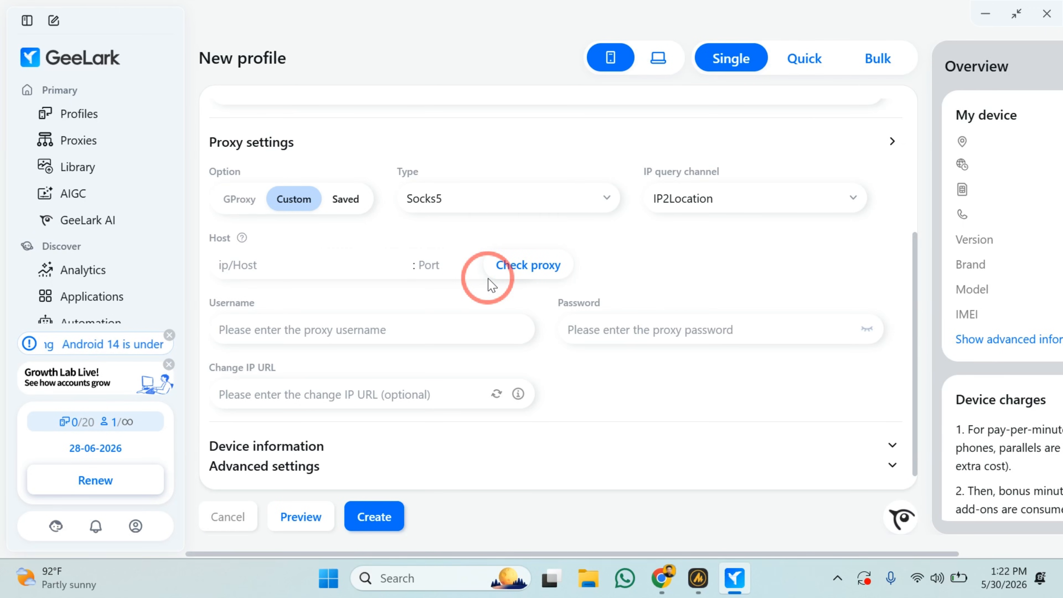
Switch to Chrome and go to iproyal.com.
left_click(660, 587)
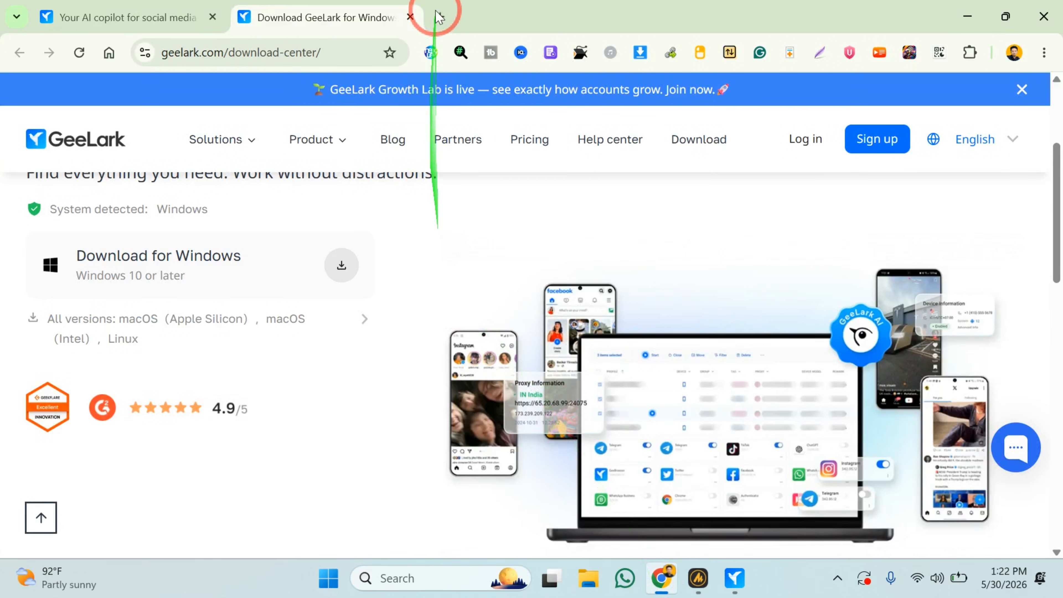
left_click(264, 59)
type("ip")
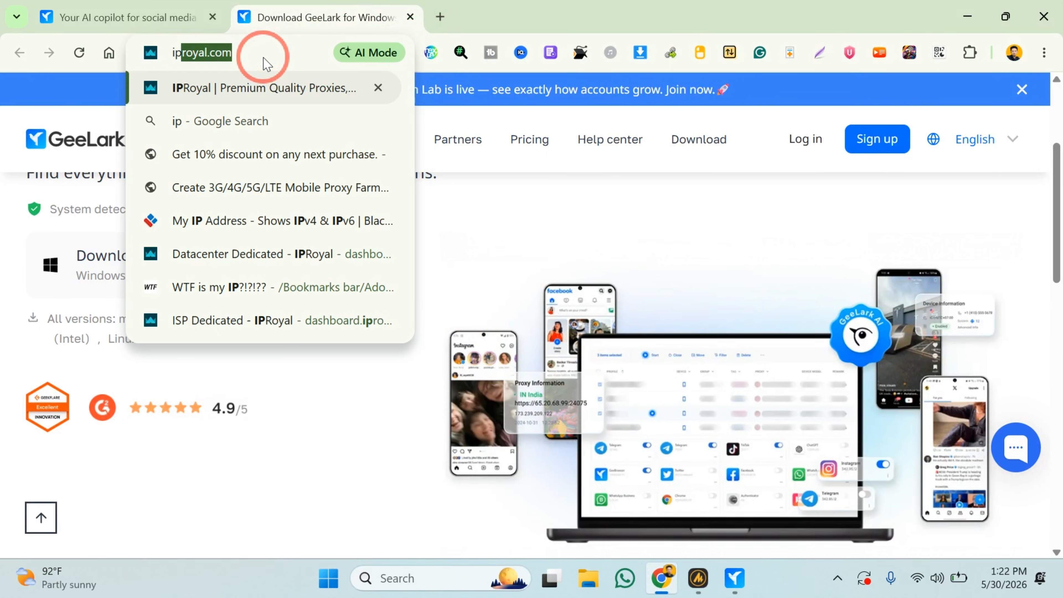
key("Return")
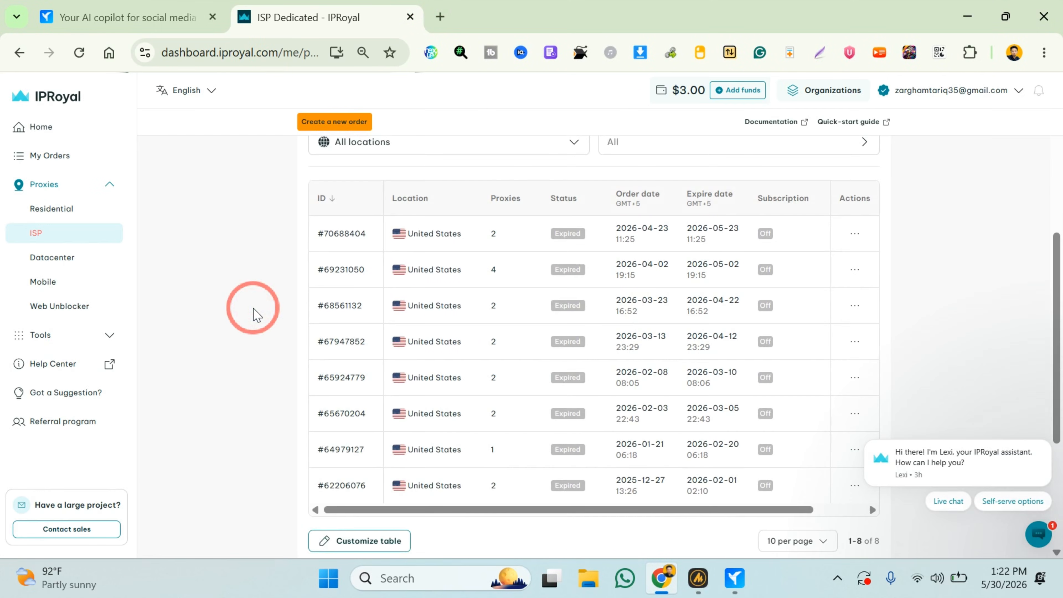
Look over the ISP proxy orders, then open the Datacenter proxies and start setting up a new order.
scroll(254, 308, "up", 1)
scroll(254, 309, "down", 1)
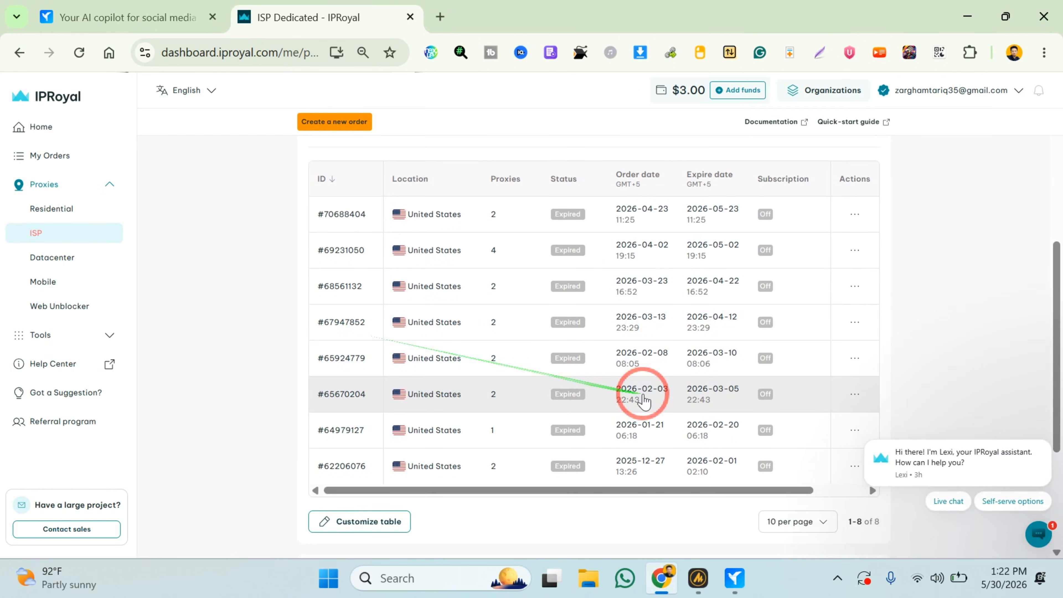
scroll(643, 400, "right", 3)
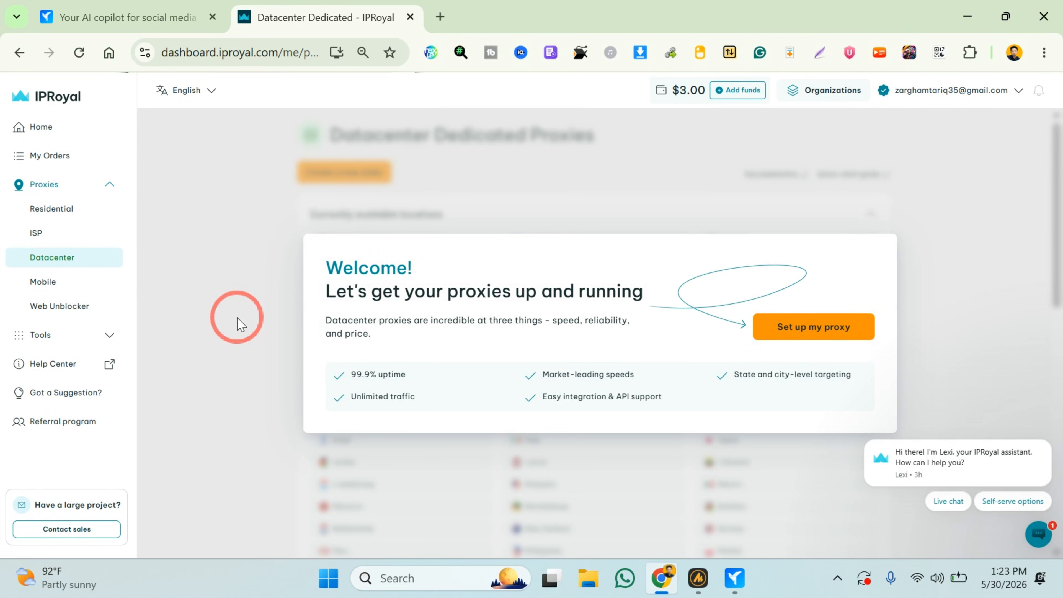
left_click(814, 326)
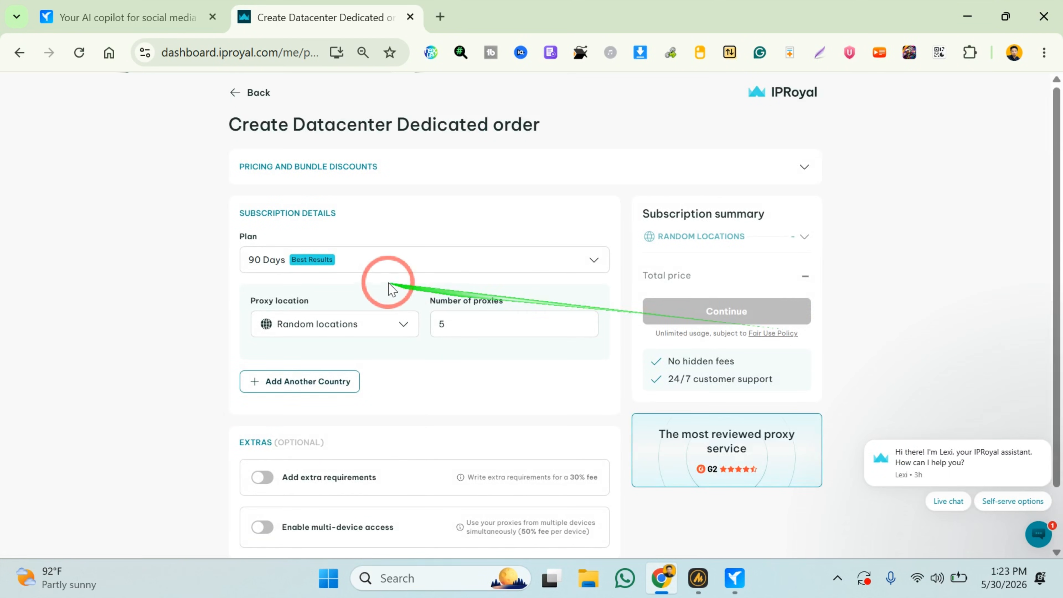
Configure the datacenter order with the 30 Days plan and 1 United States proxy, and continue with the purchase.
left_click(340, 266)
left_click(353, 291)
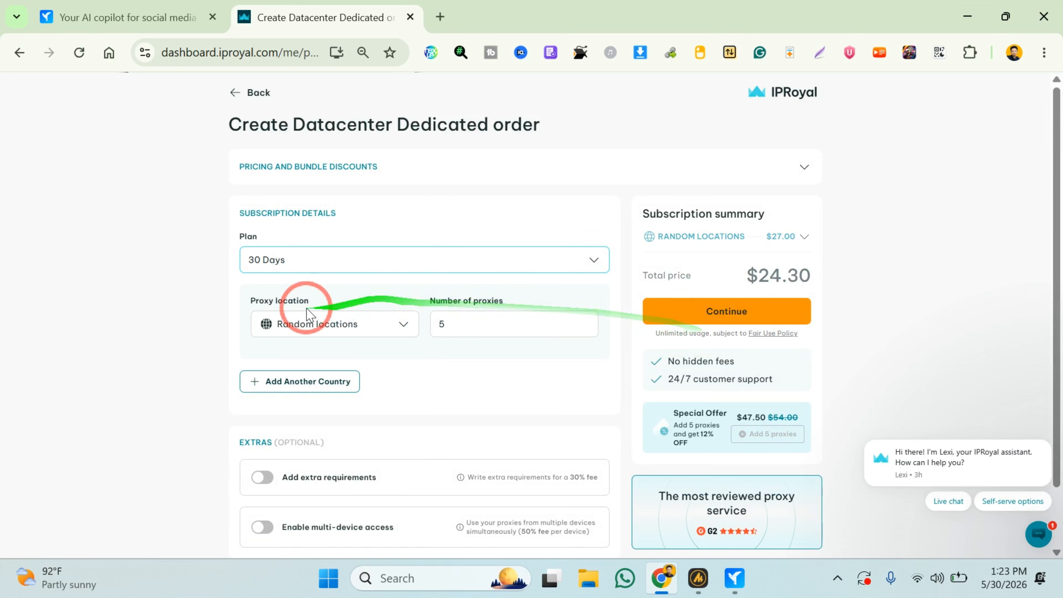
left_click(358, 324)
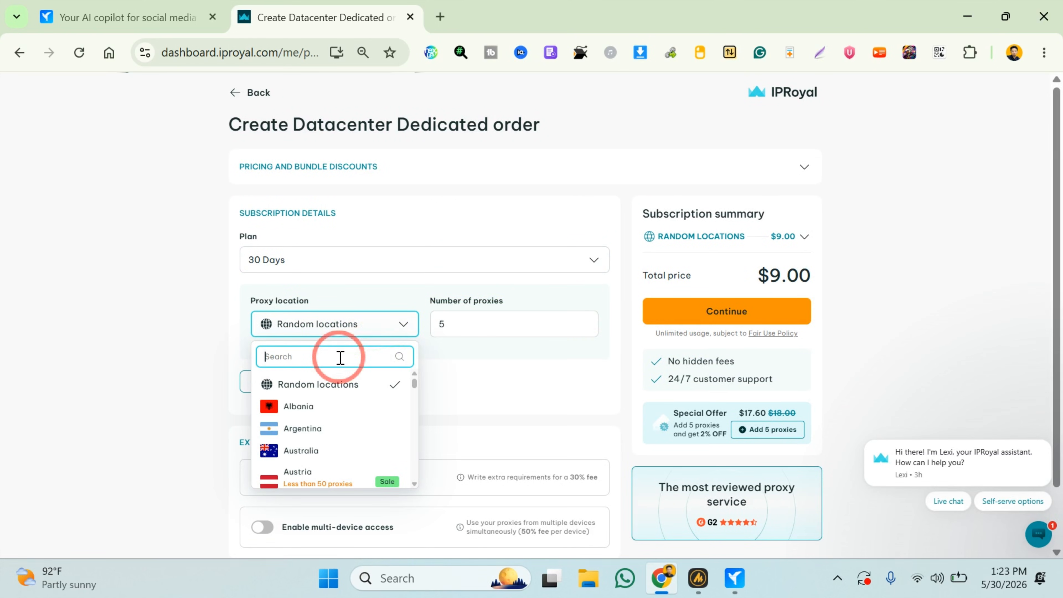
type("uni")
left_click(356, 406)
scroll(284, 347, "down", 2)
left_click(708, 250)
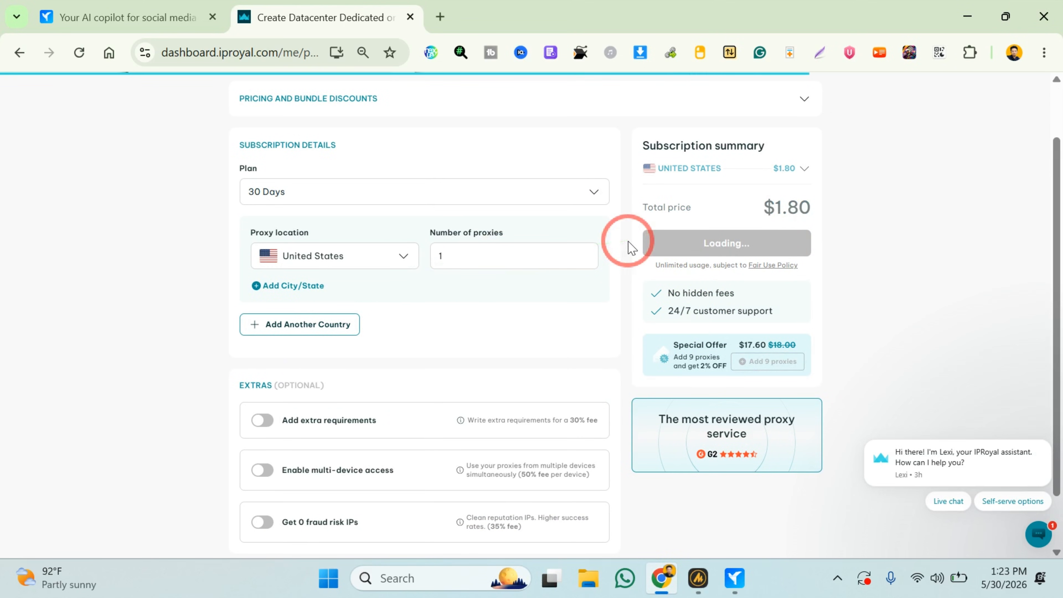
Choose the account balance as the payment method and complete the datacenter proxy order.
scroll(643, 307, "up", 1)
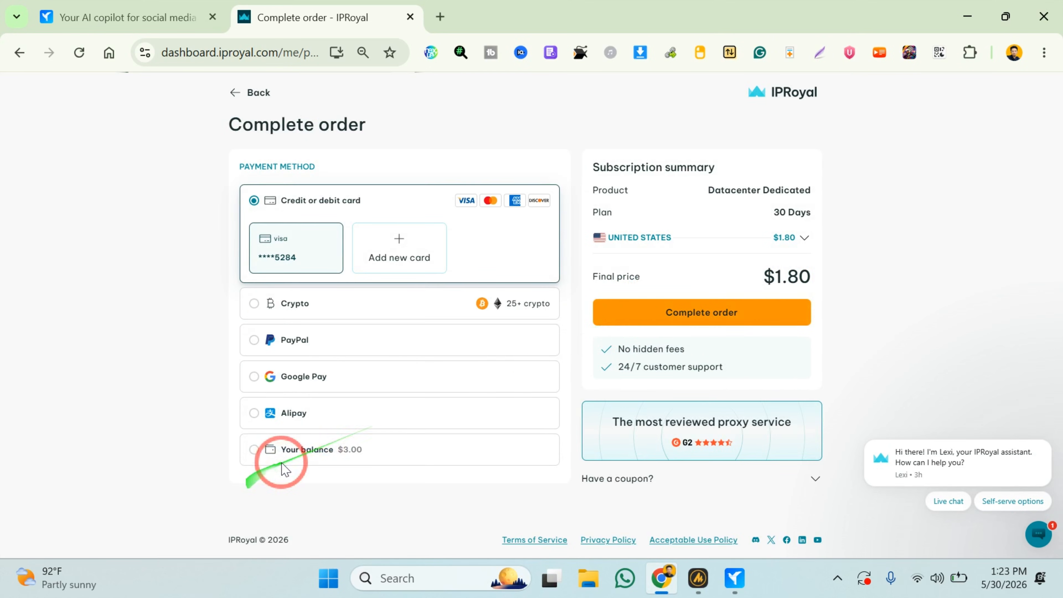
left_click(287, 450)
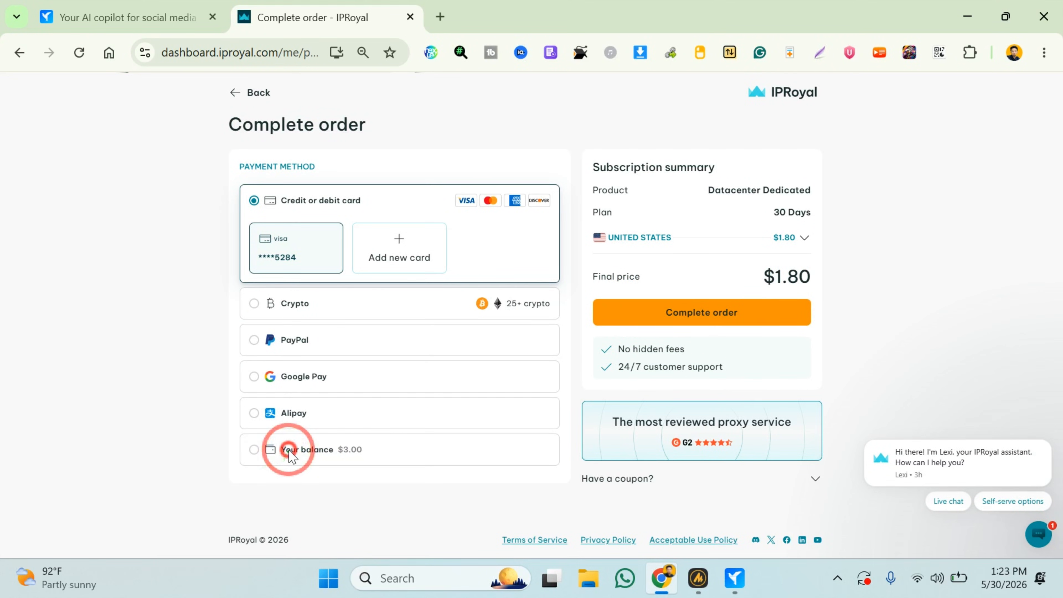
left_click(747, 310)
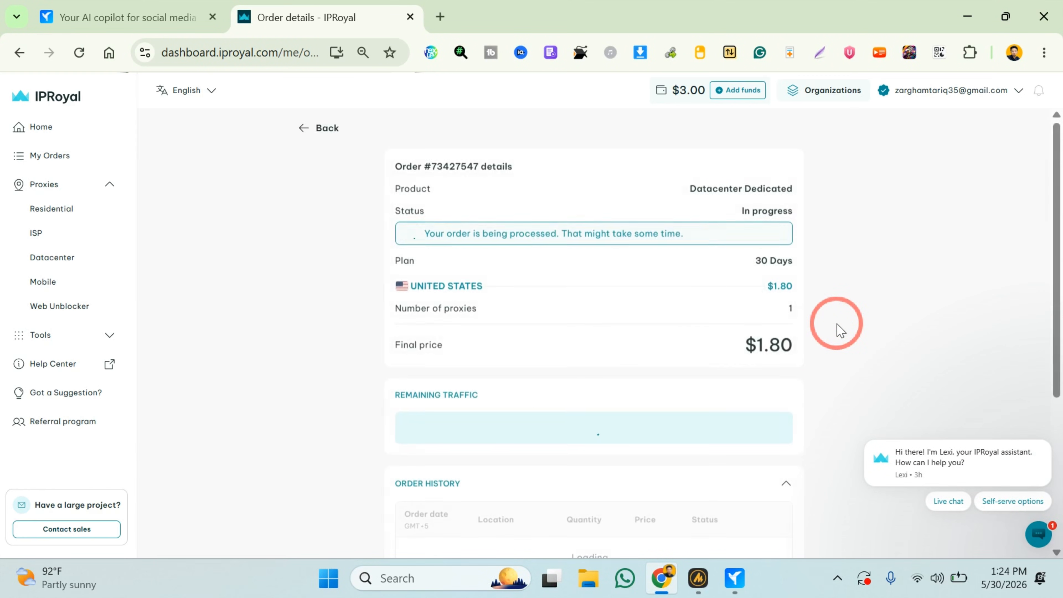
Set the purchased proxy's protocol to SOCKS5 and copy its connection details from the formatted proxy list.
scroll(840, 330, "down", 5)
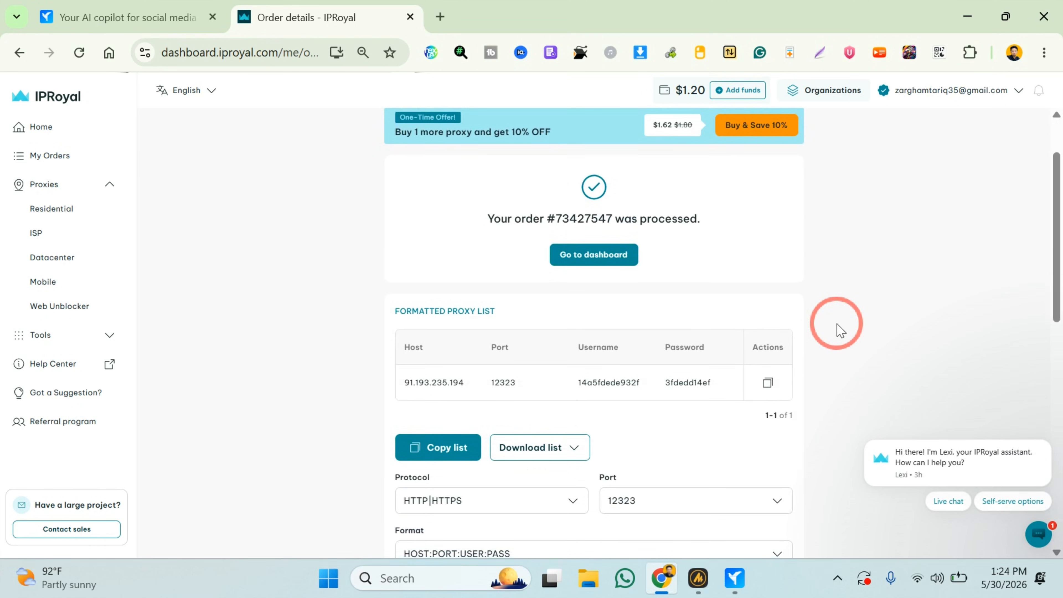
left_click(508, 332)
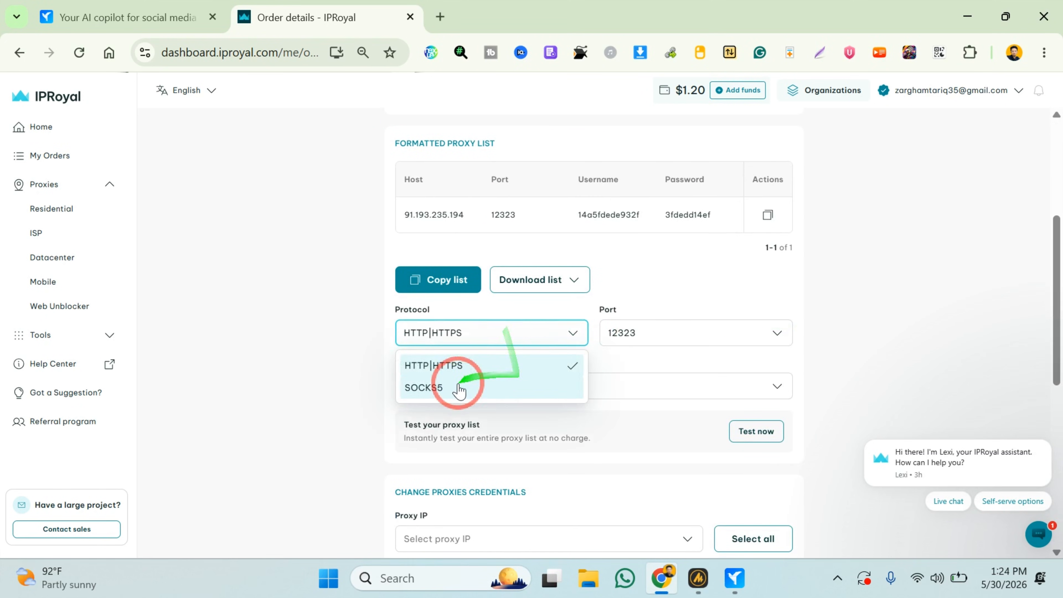
left_click(467, 384)
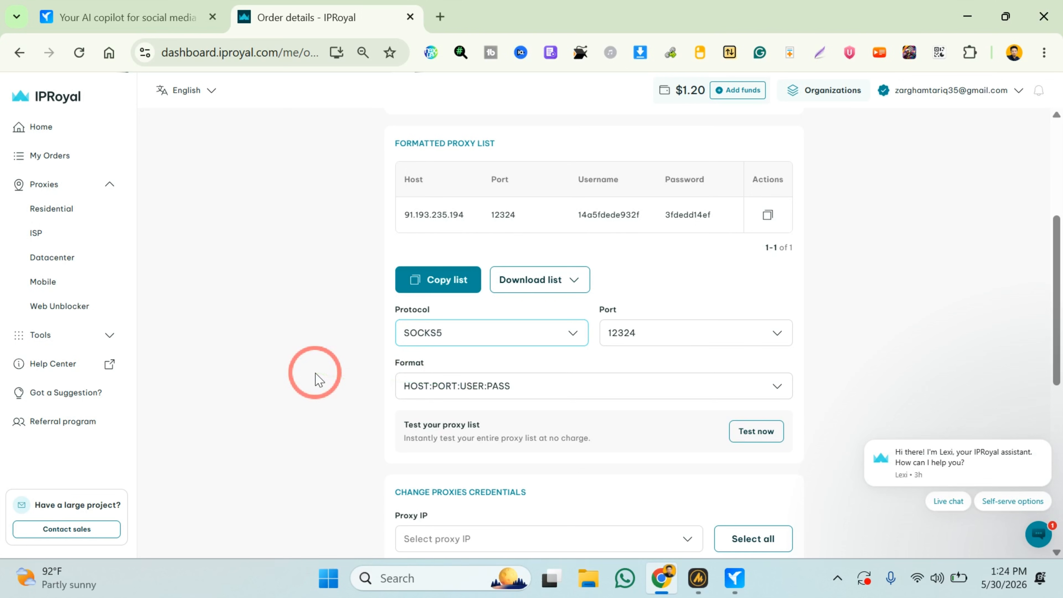
scroll(318, 379, "down", 2)
scroll(316, 372, "up", 2)
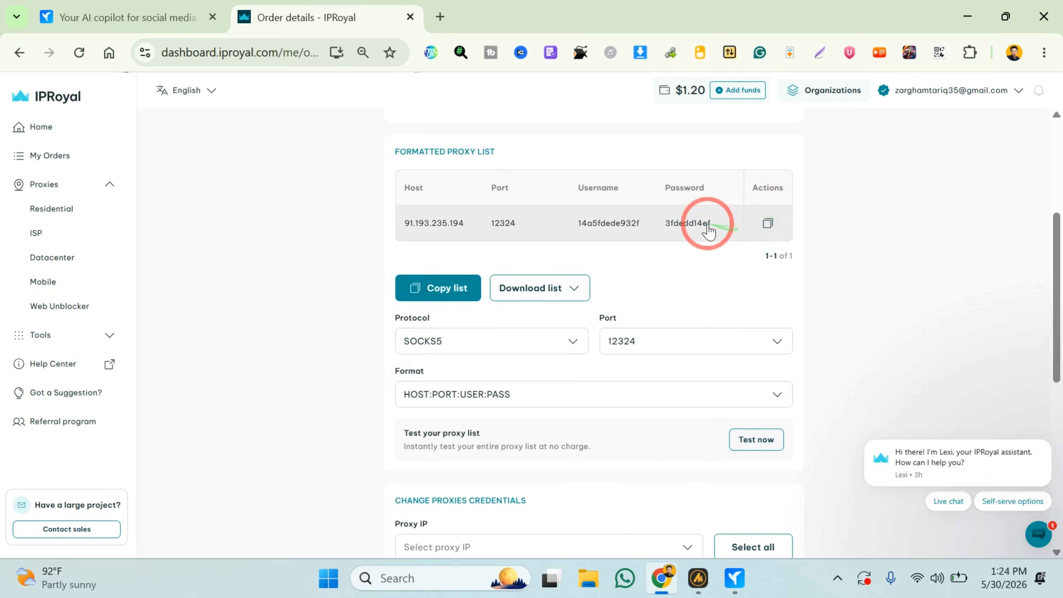
left_click(768, 223)
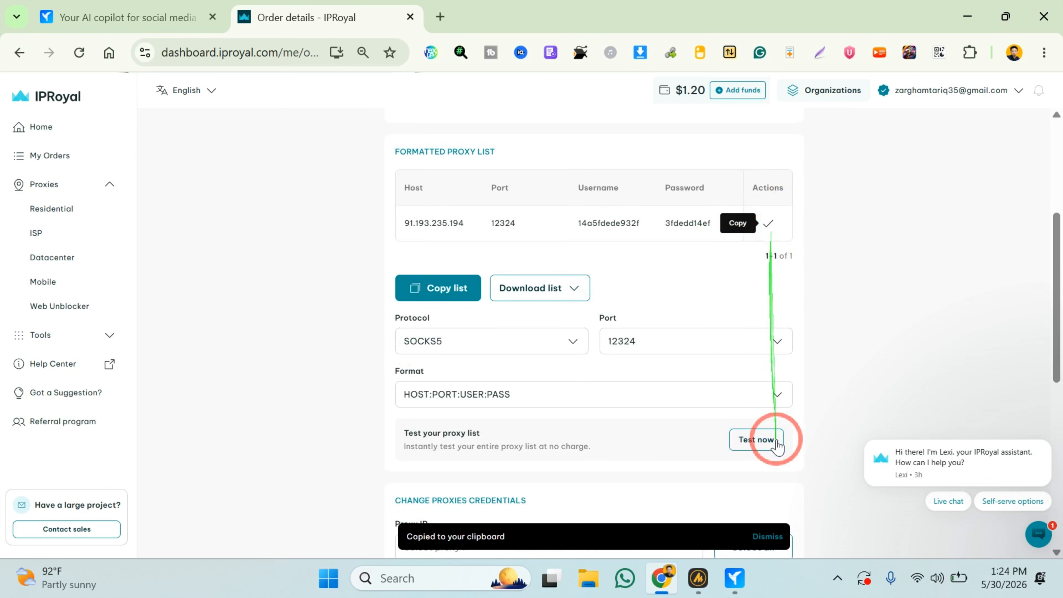
Switch to GeeLark, keep Socks5 as the proxy type and paste the copied host, port, username and password into the profile's proxy settings.
left_click(749, 584)
left_click(482, 201)
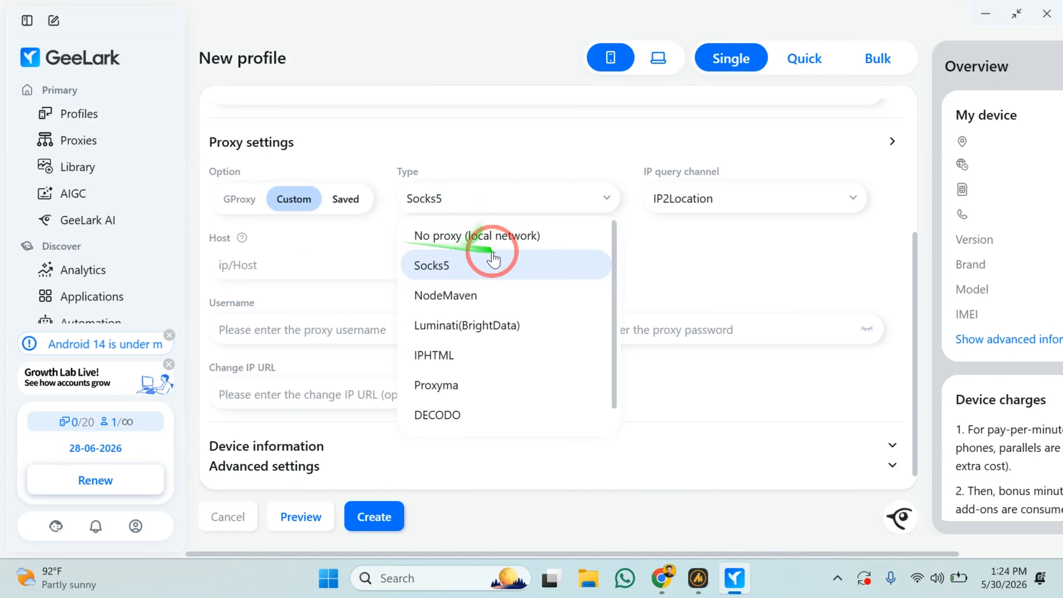
left_click(444, 266)
left_click(280, 268)
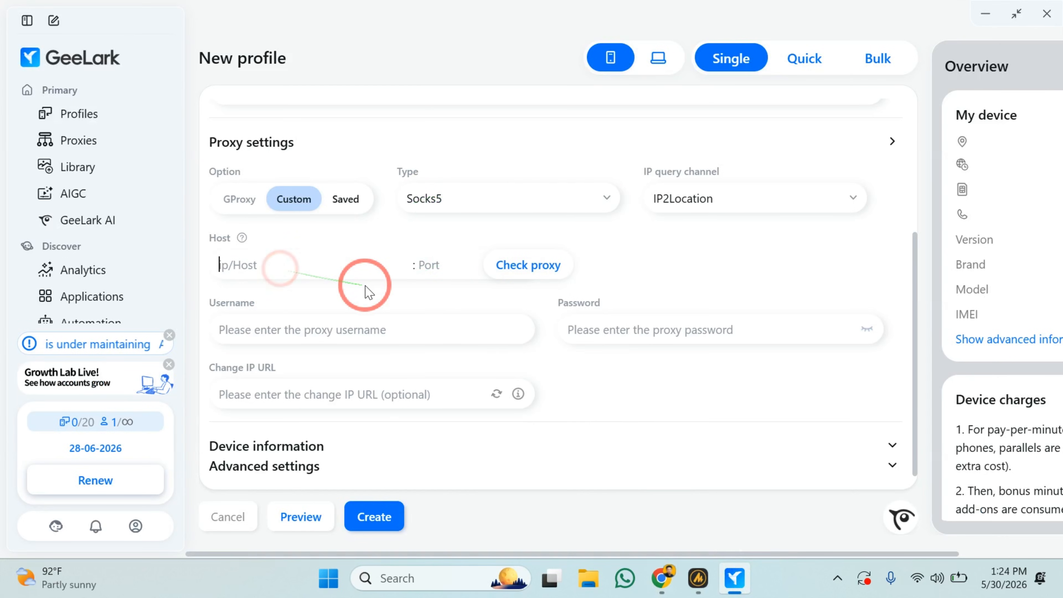
scroll(366, 290, "up", 2)
key("ctrl+v")
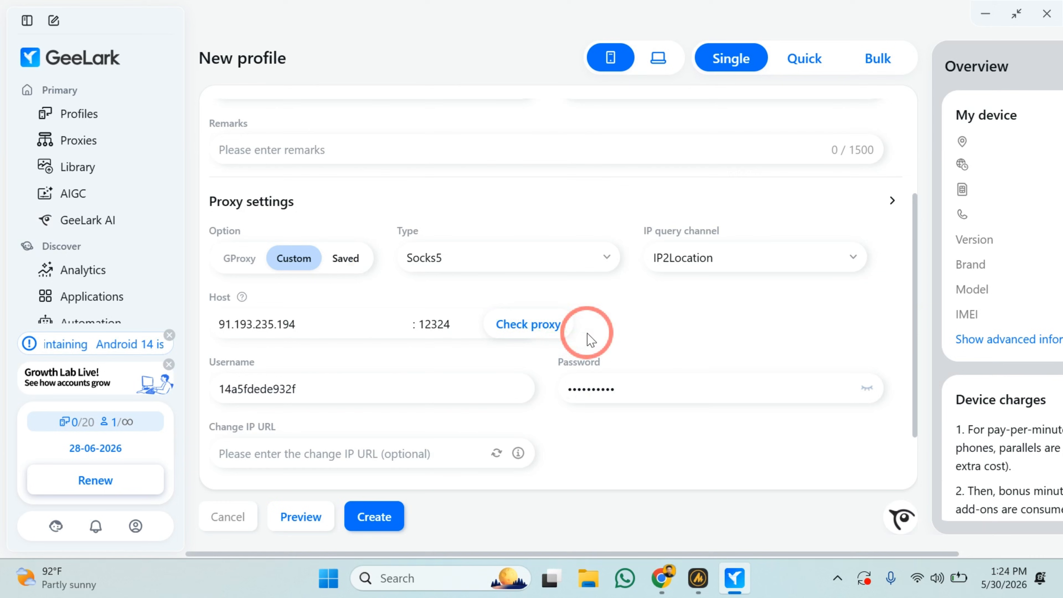
Check the proxy connection and review the returned proxy info.
scroll(561, 305, "down", 2)
left_click(540, 273)
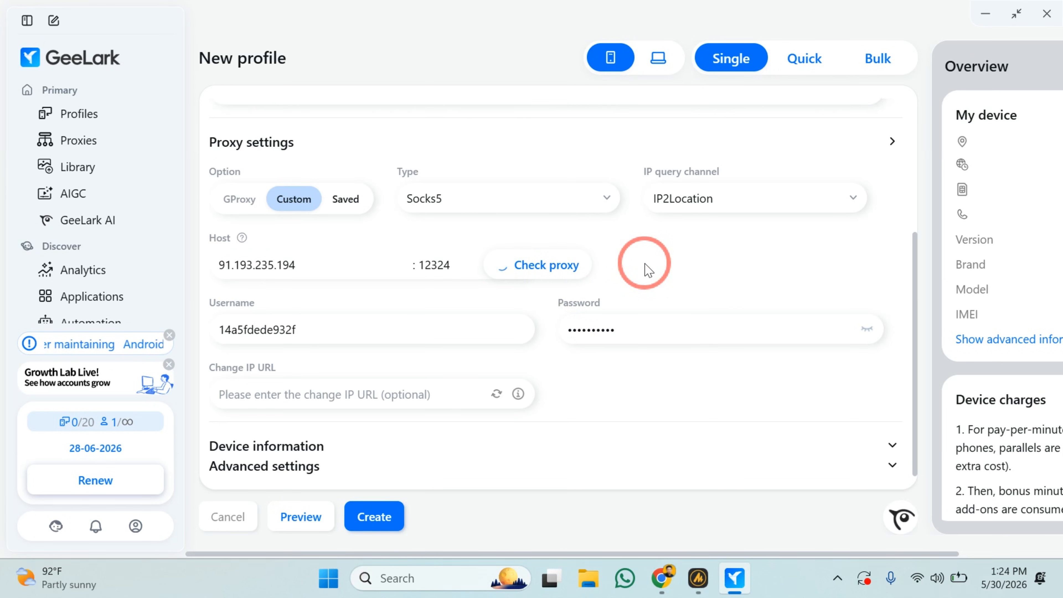
left_click_drag(285, 304, 338, 311)
left_click(338, 311)
scroll(760, 289, "down", 1)
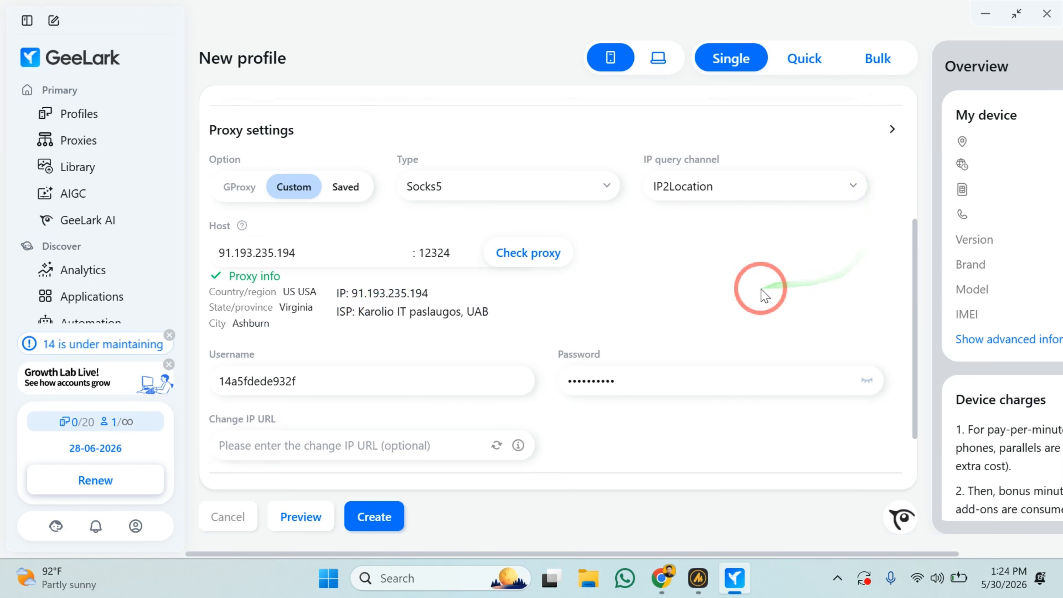
scroll(762, 295, "down", 1)
Expand the device information, select Android 15 as the version and review the charging methods, keeping Pay per minute.
left_click(325, 447)
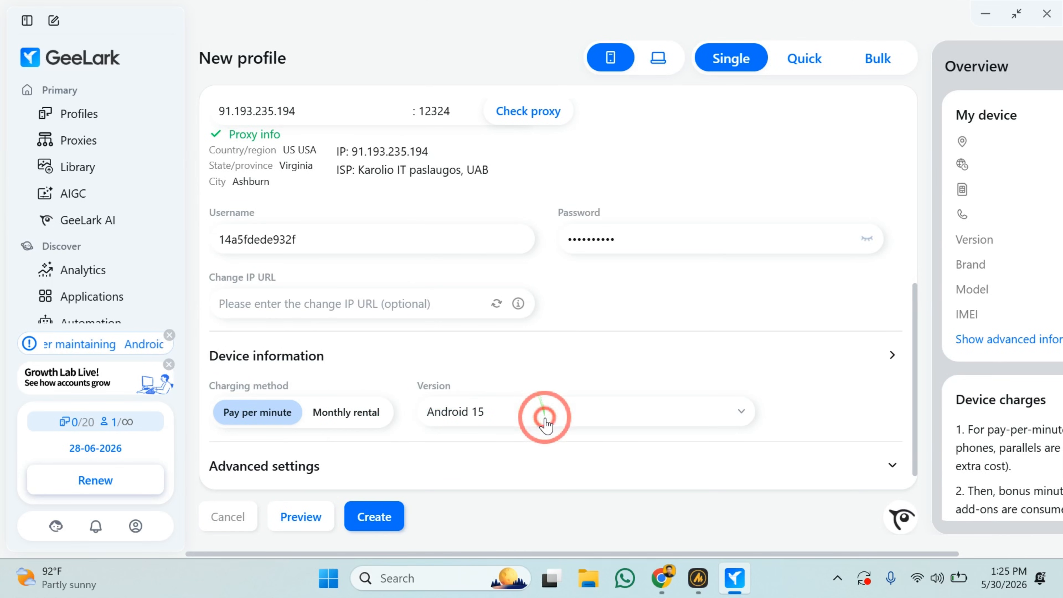
left_click(514, 414)
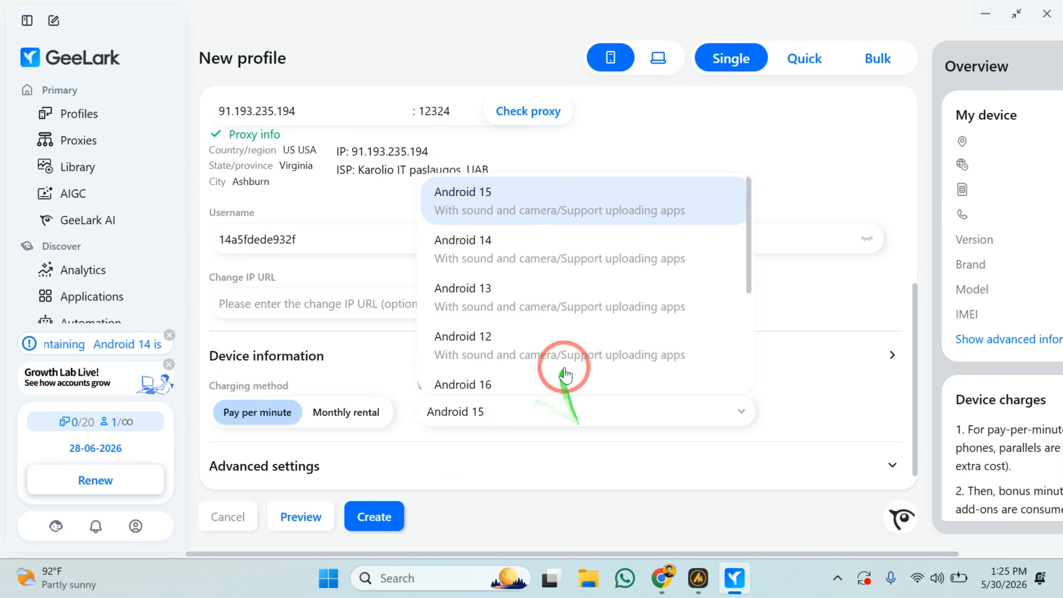
left_click(545, 209)
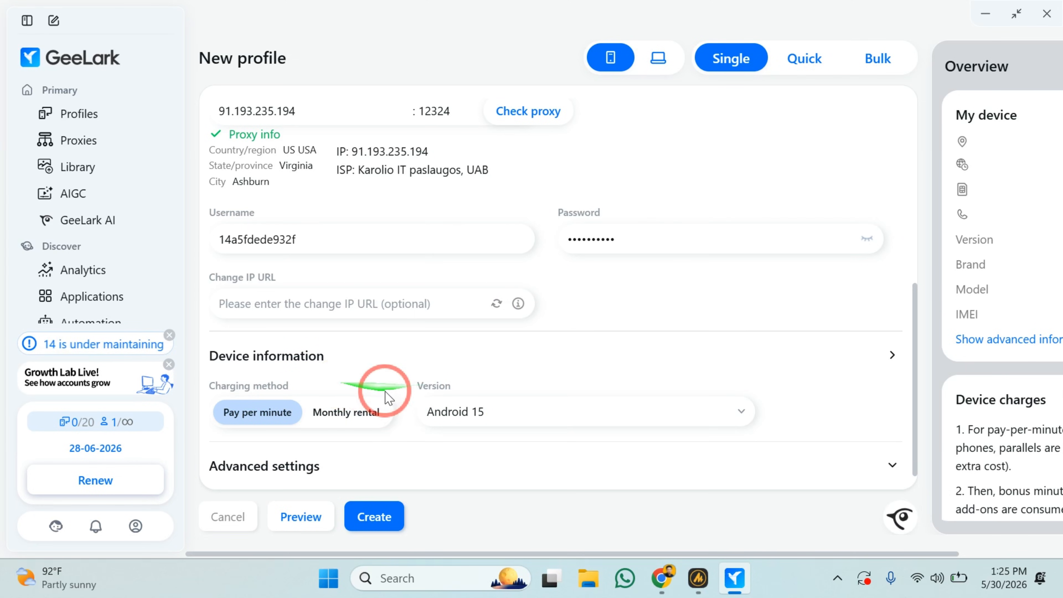
left_click_drag(244, 386, 294, 389)
left_click(339, 383)
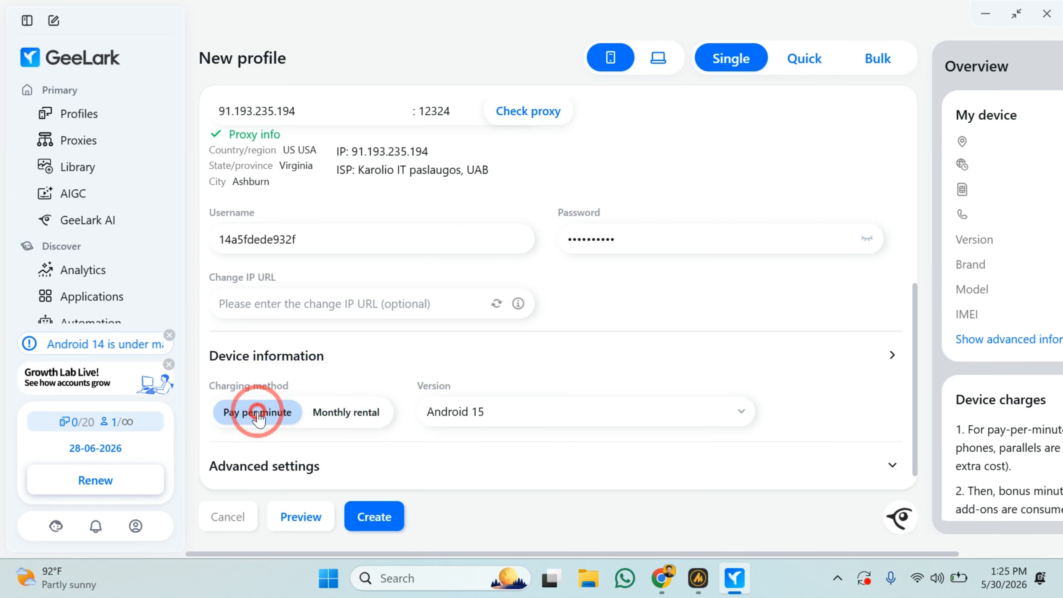
Expand the advanced settings and examine the network, phone number, location and device options.
left_click(543, 465)
scroll(543, 468, "down", 10)
scroll(543, 467, "up", 8)
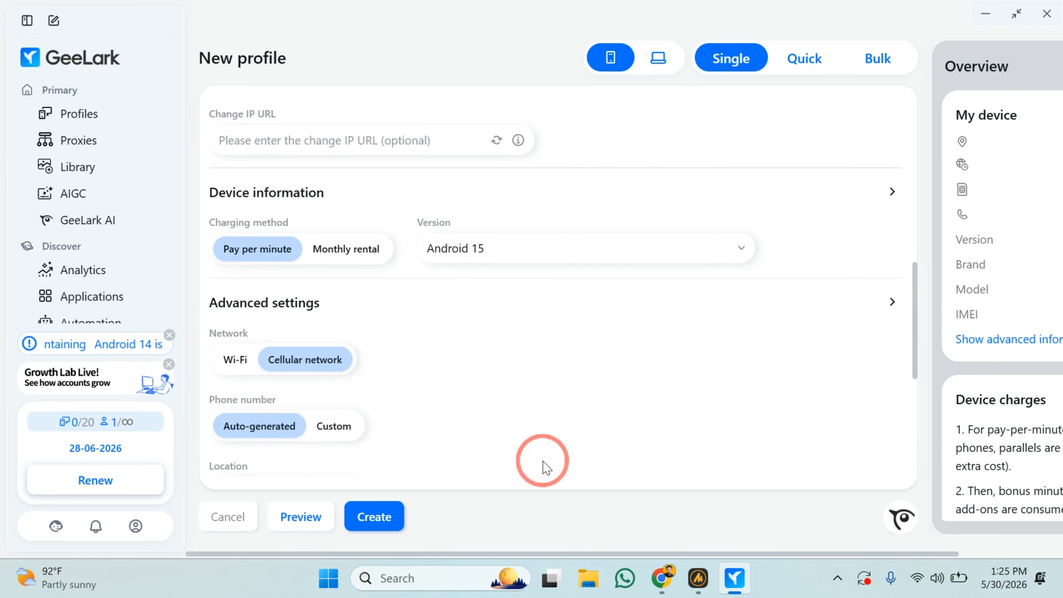
scroll(543, 465, "down", 3)
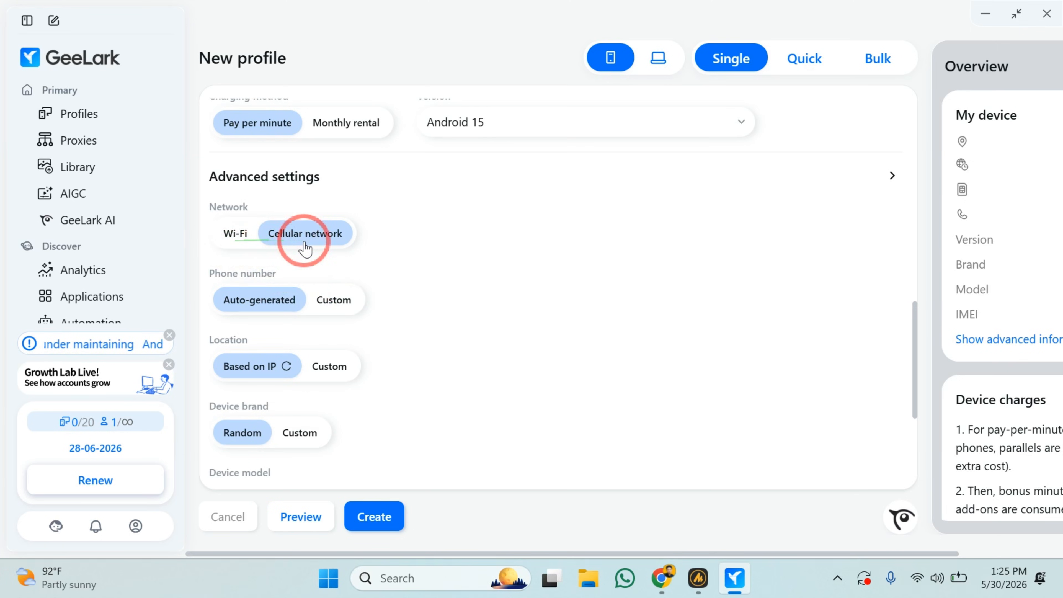
scroll(293, 226, "down", 1)
scroll(387, 202, "up", 1)
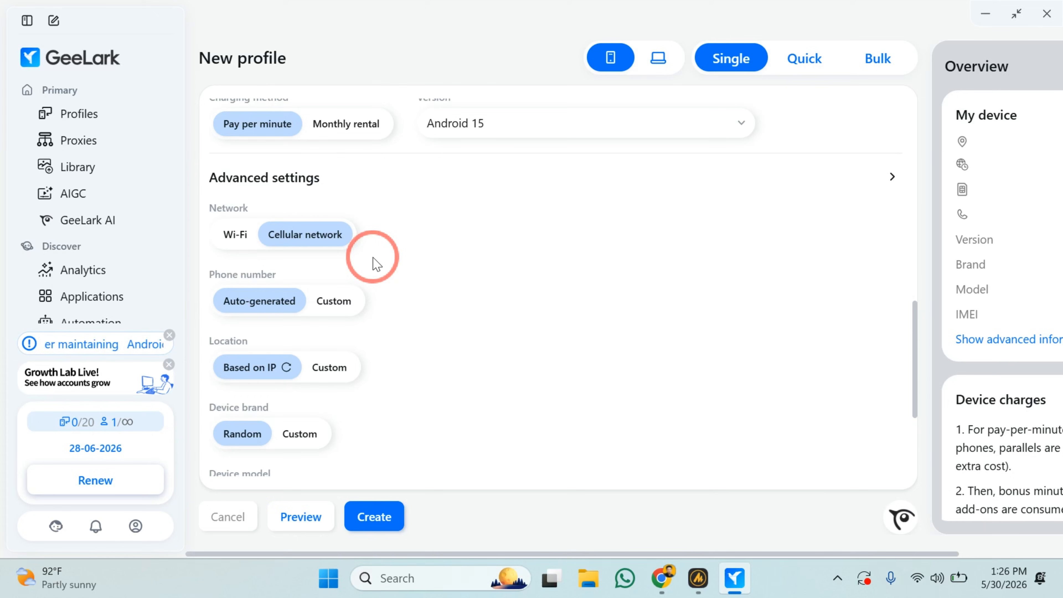
scroll(426, 278, "down", 3)
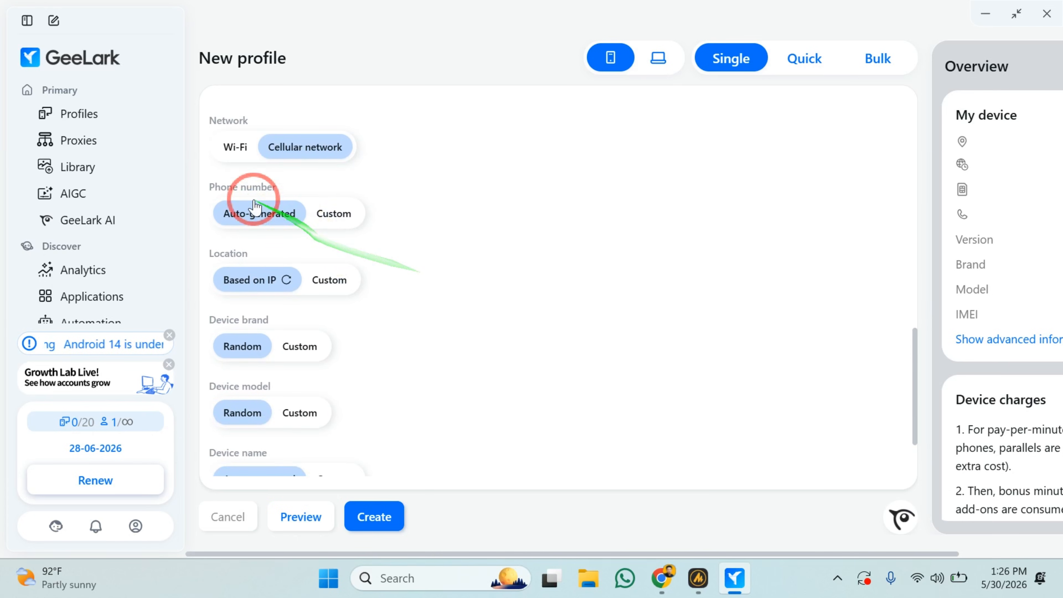
Look at the Custom phone number option and return the setting to Auto-generated.
left_click(325, 213)
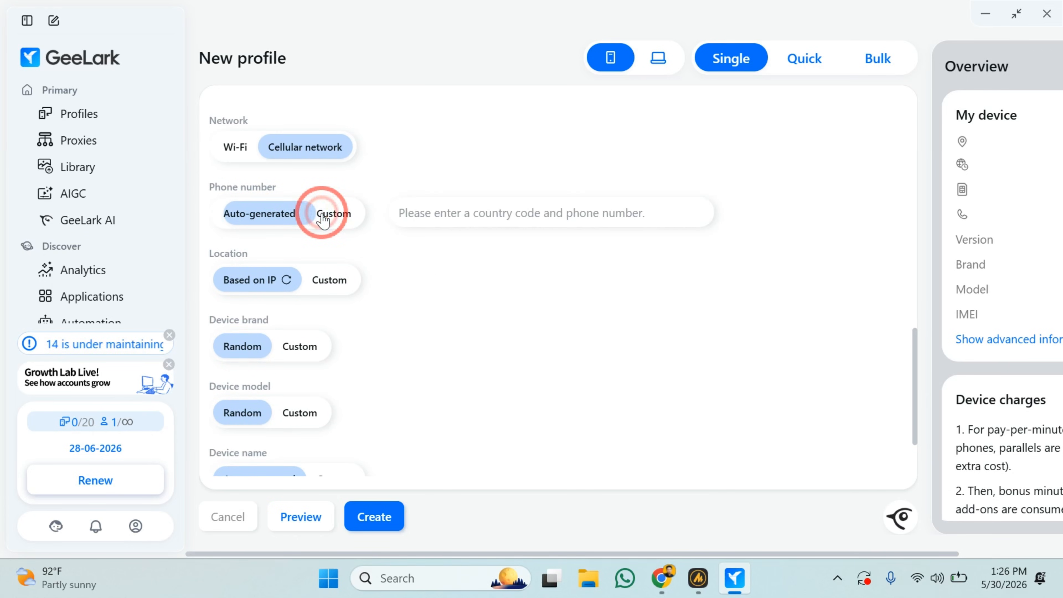
left_click(240, 215)
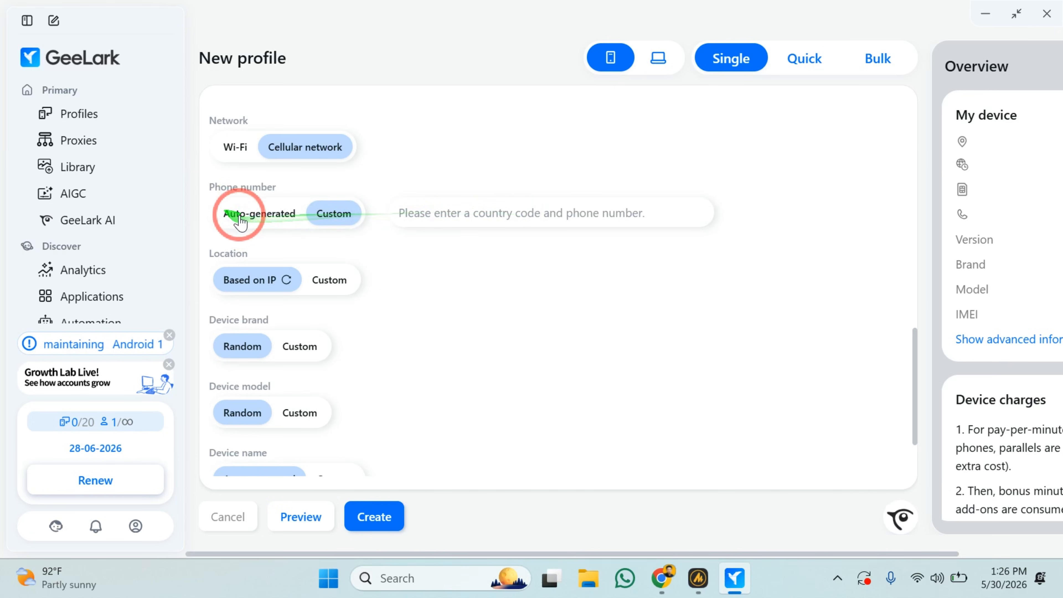
Set the profile's location to Custom with USA as the country/region.
scroll(436, 262, "down", 1)
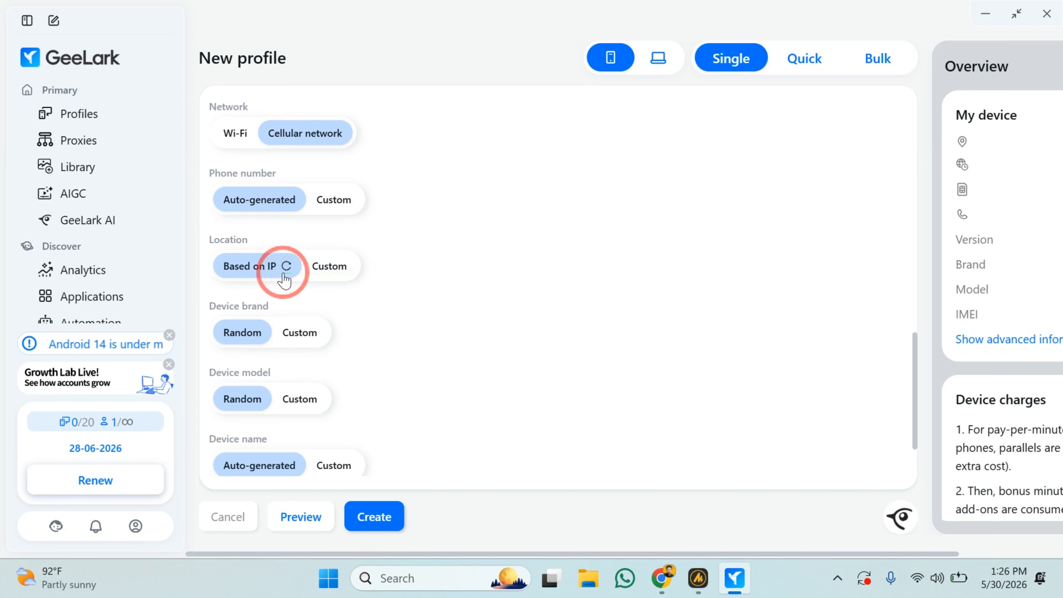
left_click(331, 264)
left_click(474, 263)
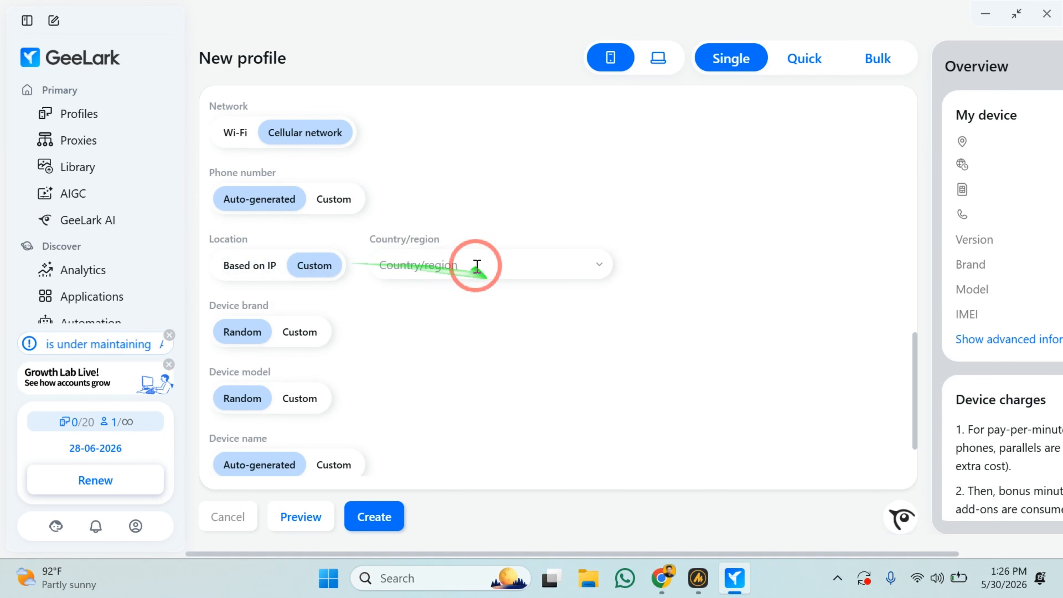
left_click(410, 281)
left_click(485, 289)
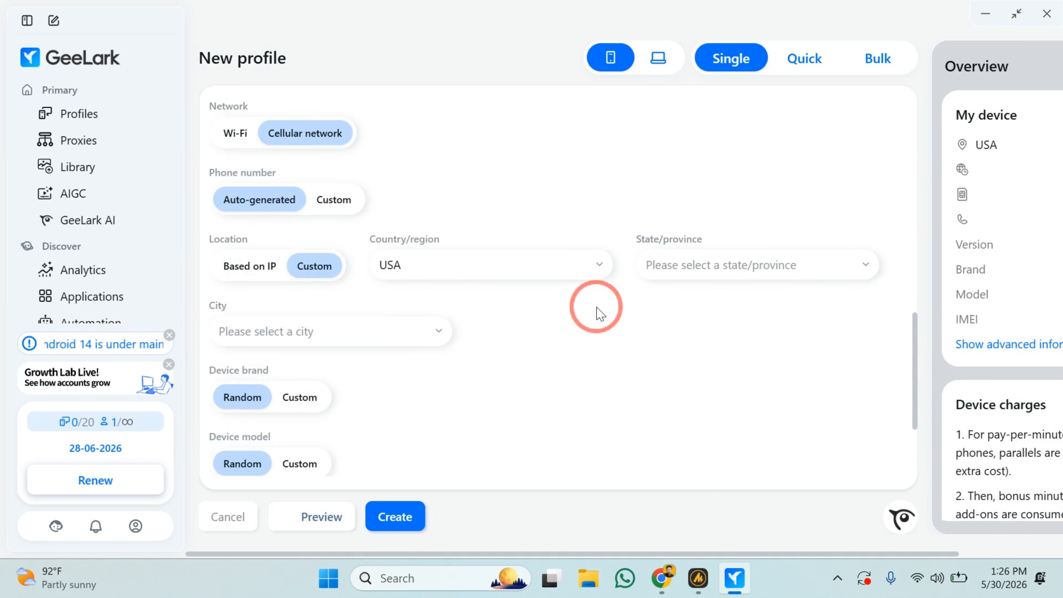
Set a custom device brand and model, choosing Samsung and Galaxy S25.
scroll(272, 251, "down", 3)
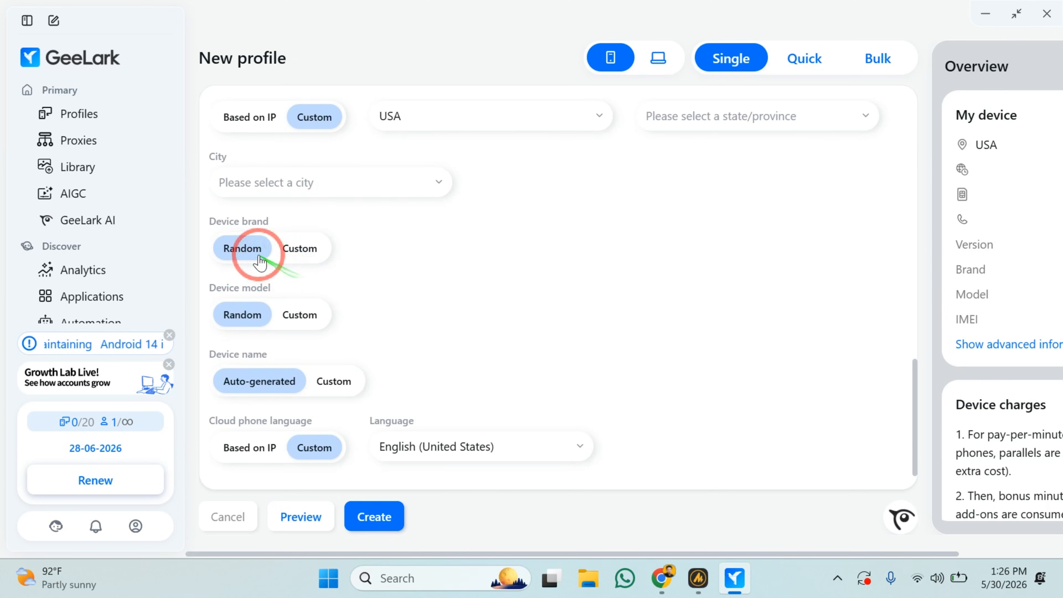
left_click(300, 251)
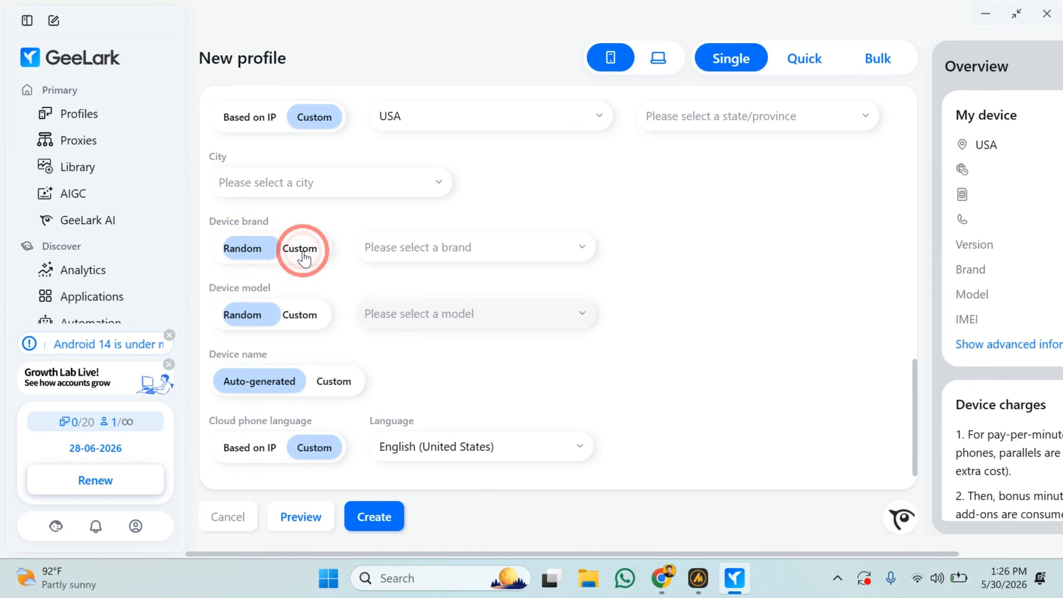
left_click(448, 247)
scroll(439, 358, "down", 1)
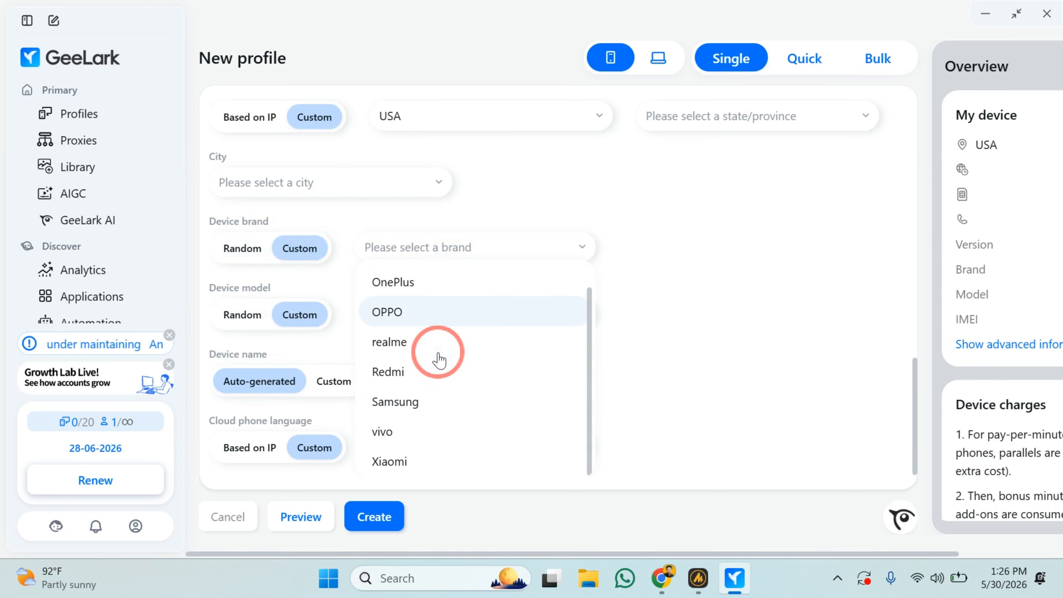
left_click(424, 414)
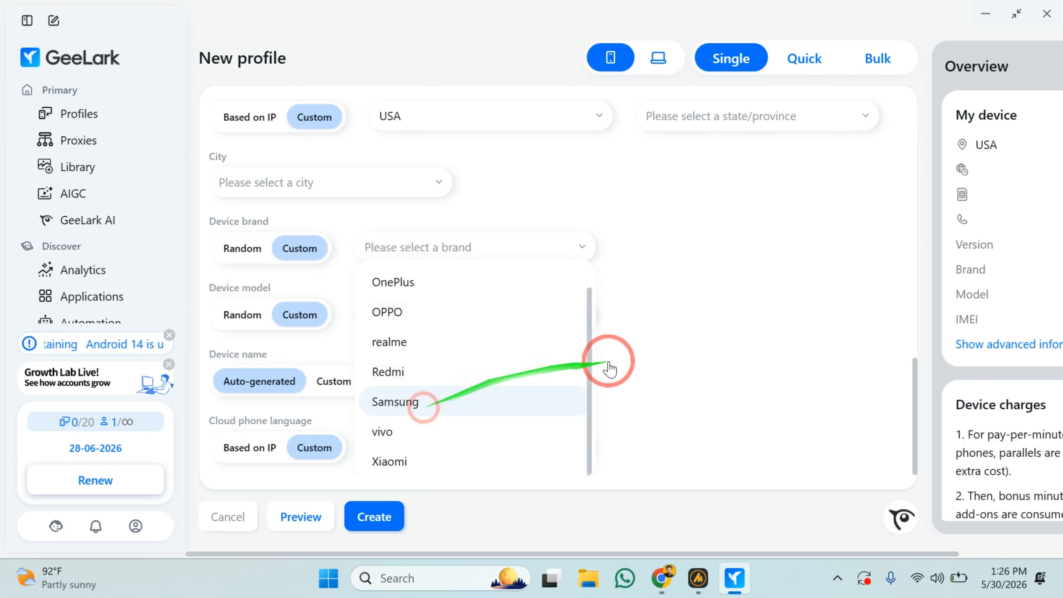
left_click(420, 318)
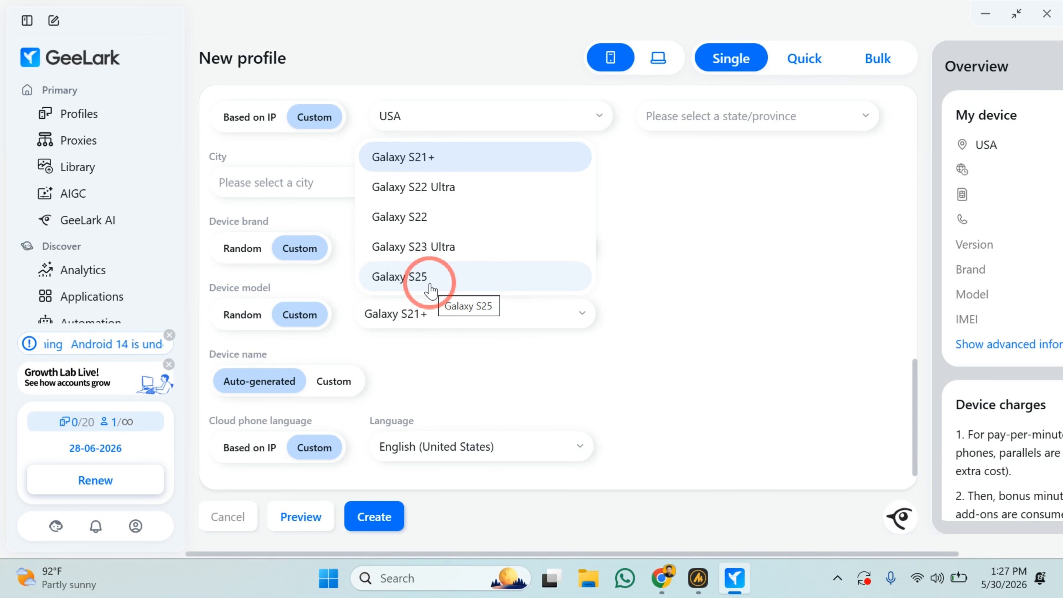
left_click(428, 279)
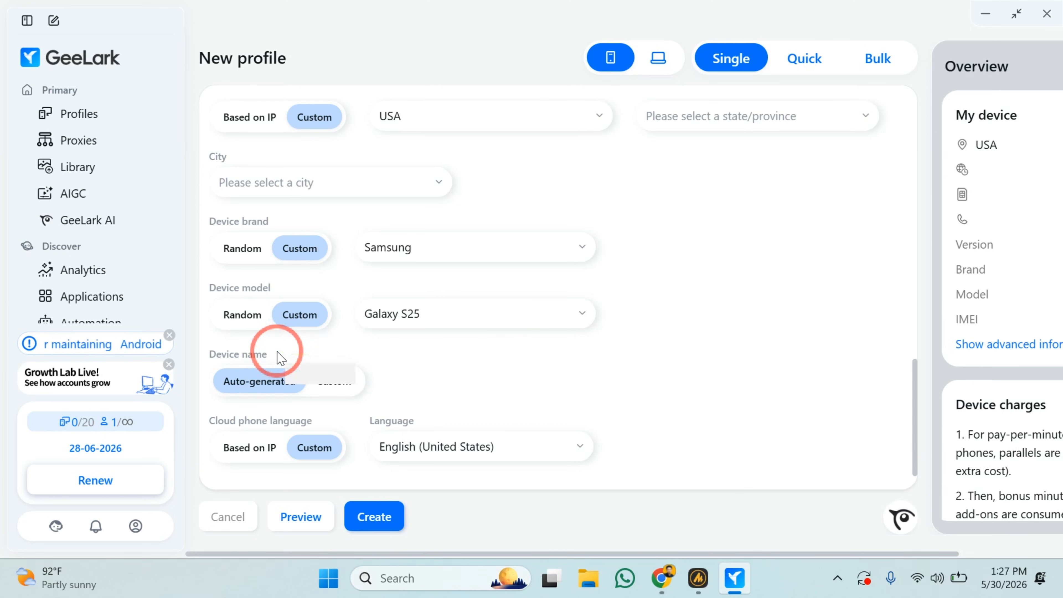
Look at the Custom device name option and return the setting to Auto-generated.
left_click(335, 380)
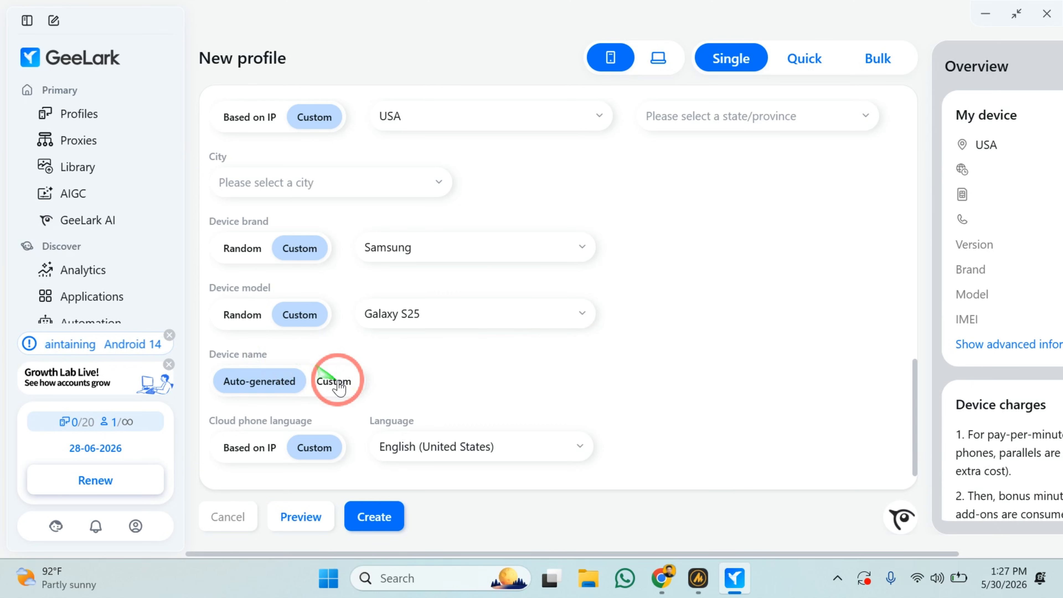
left_click(284, 387)
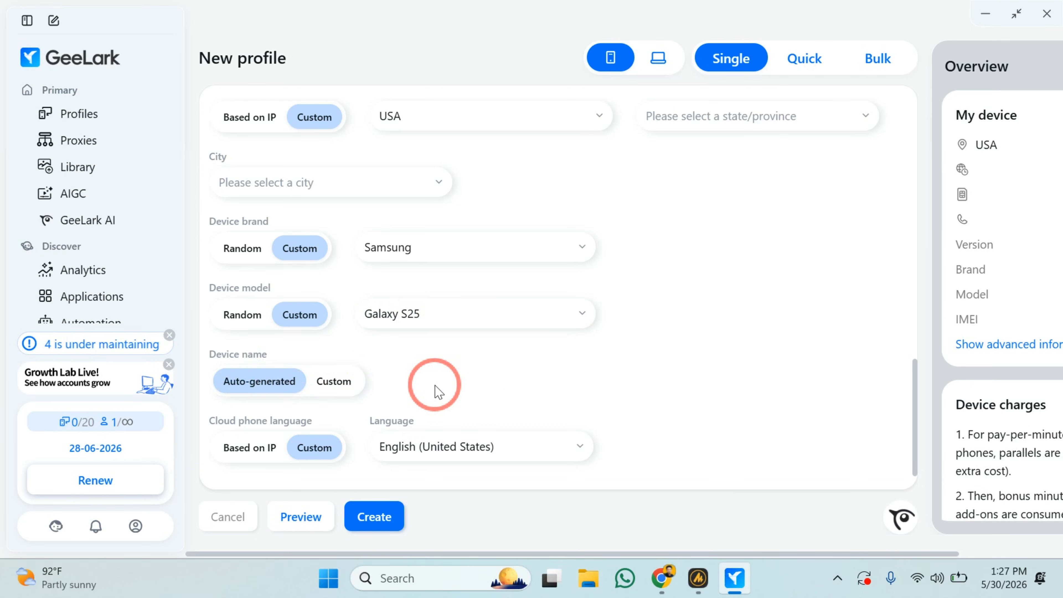
scroll(438, 391, "up", 15)
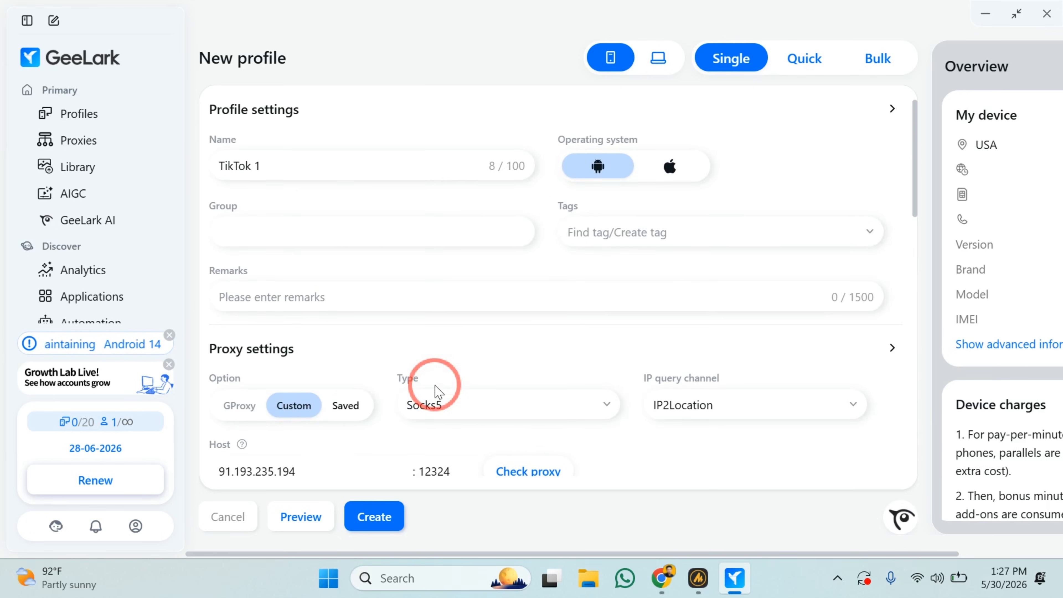
Check the configured profile settings and create the TikTok 1 profile.
scroll(437, 391, "down", 12)
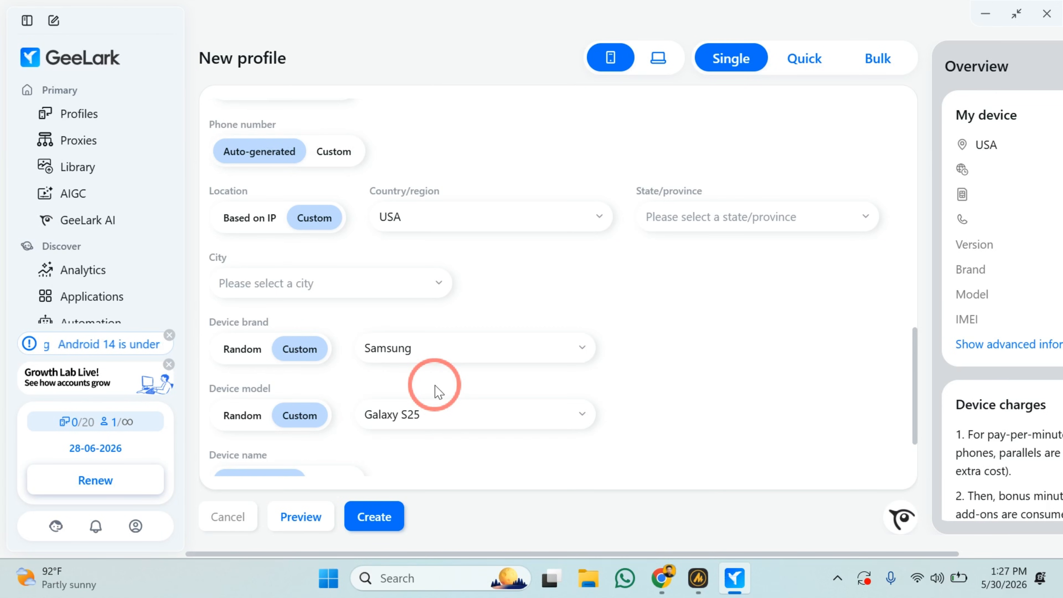
scroll(435, 388, "up", 10)
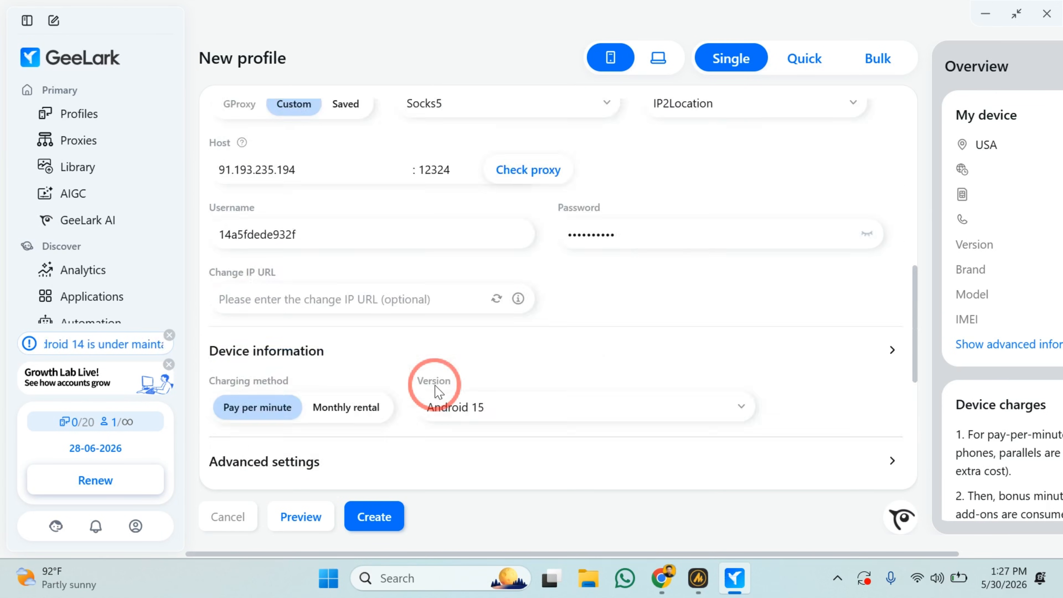
left_click(365, 509)
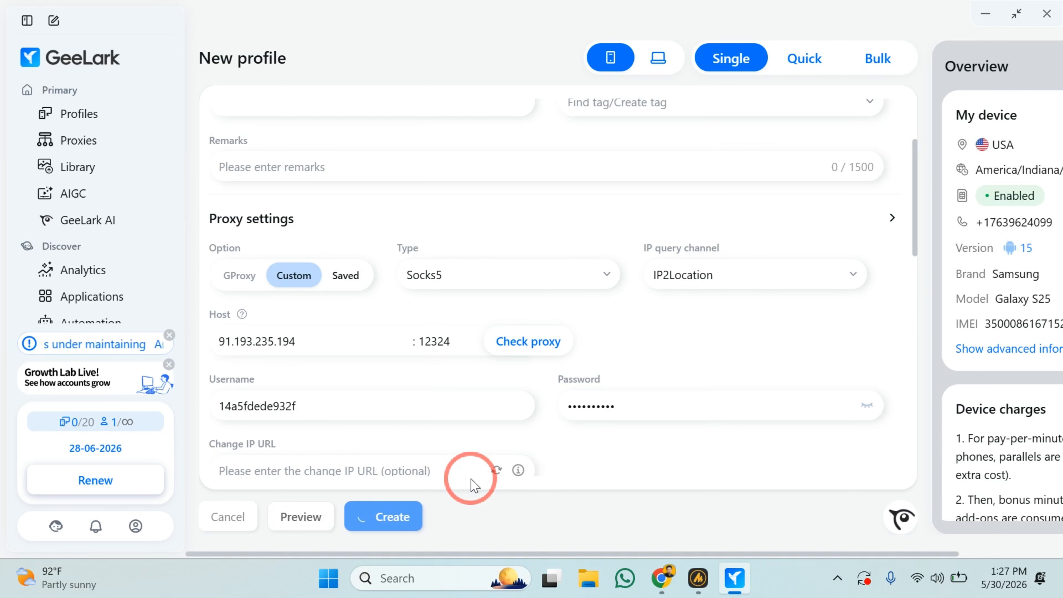
scroll(800, 396, "right", 3)
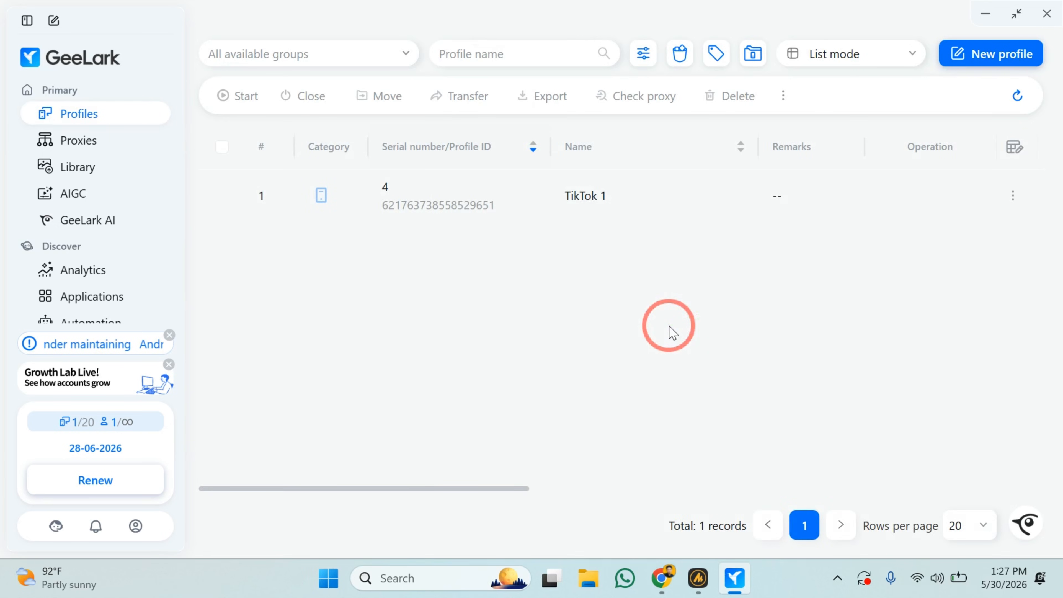
Review the TikTok 1 entry's device information, proxy, group, tags and attachment columns in the profile list.
mouse_move(491, 213)
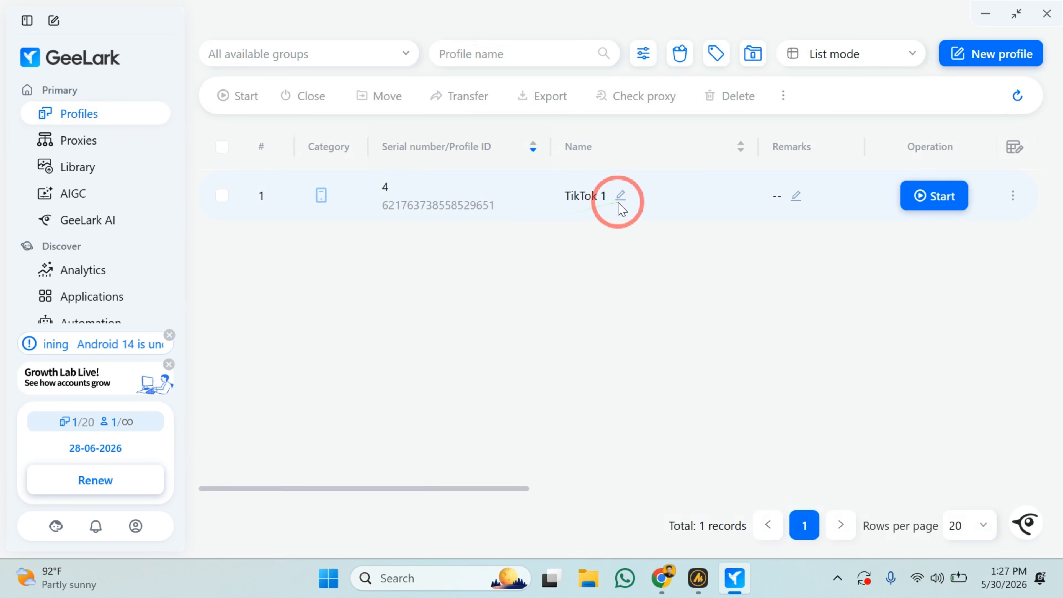
scroll(621, 209, "right", 5)
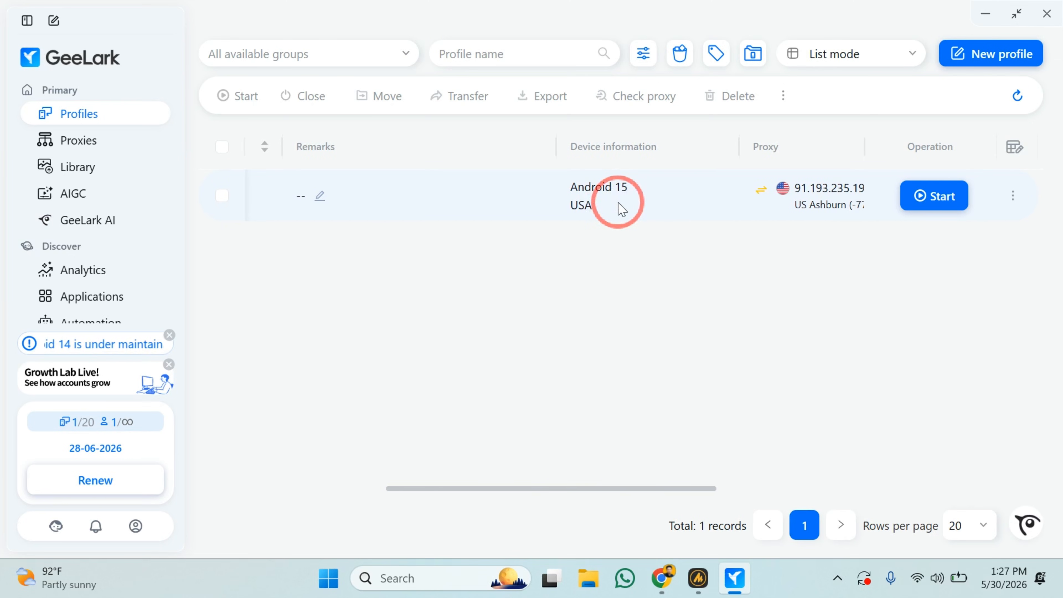
scroll(615, 207, "right", 5)
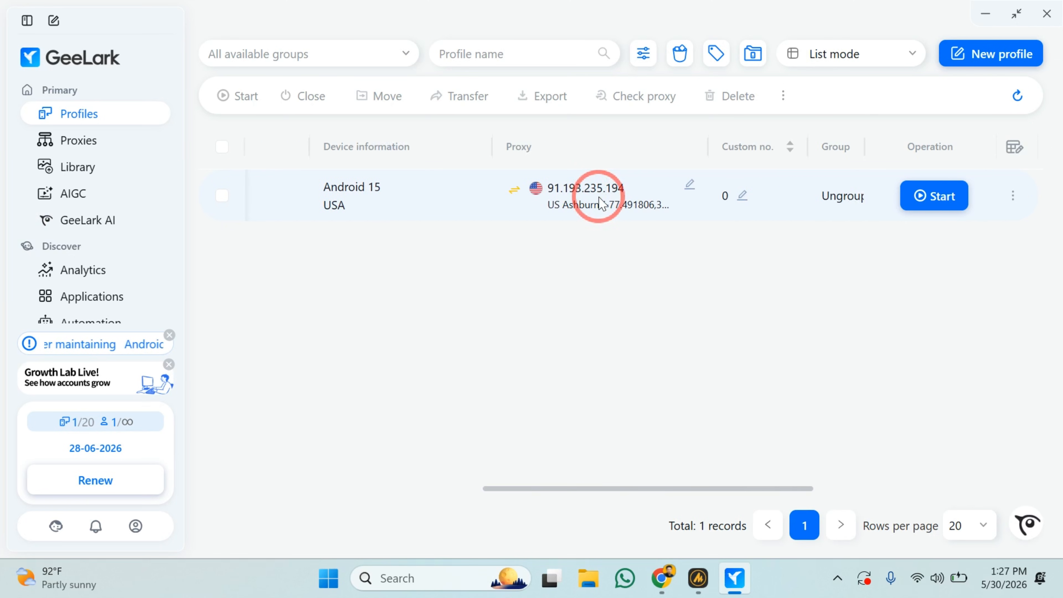
scroll(586, 205, "right", 5)
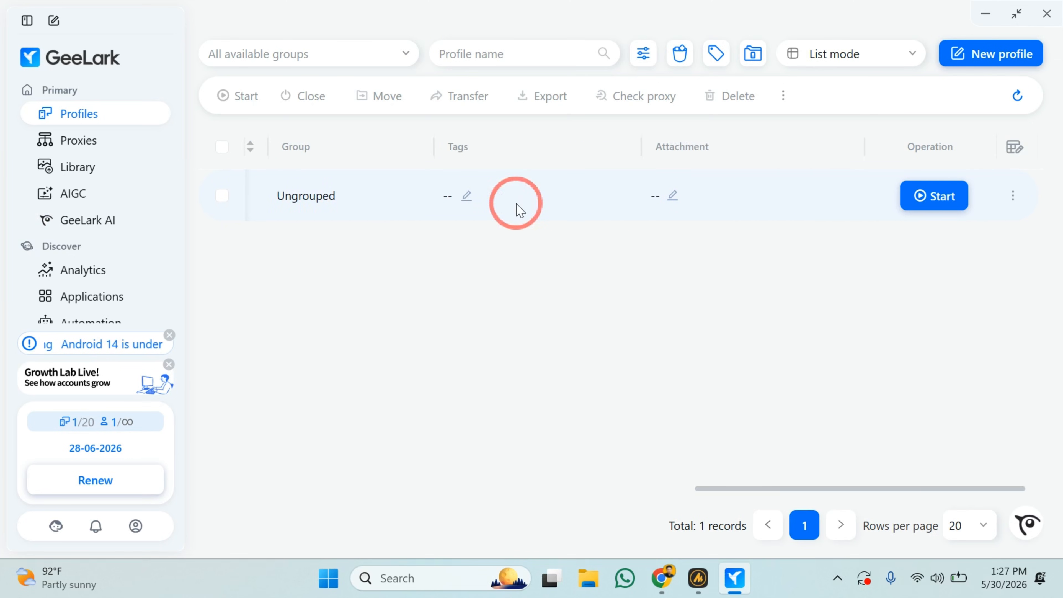
scroll(517, 209, "left", 15)
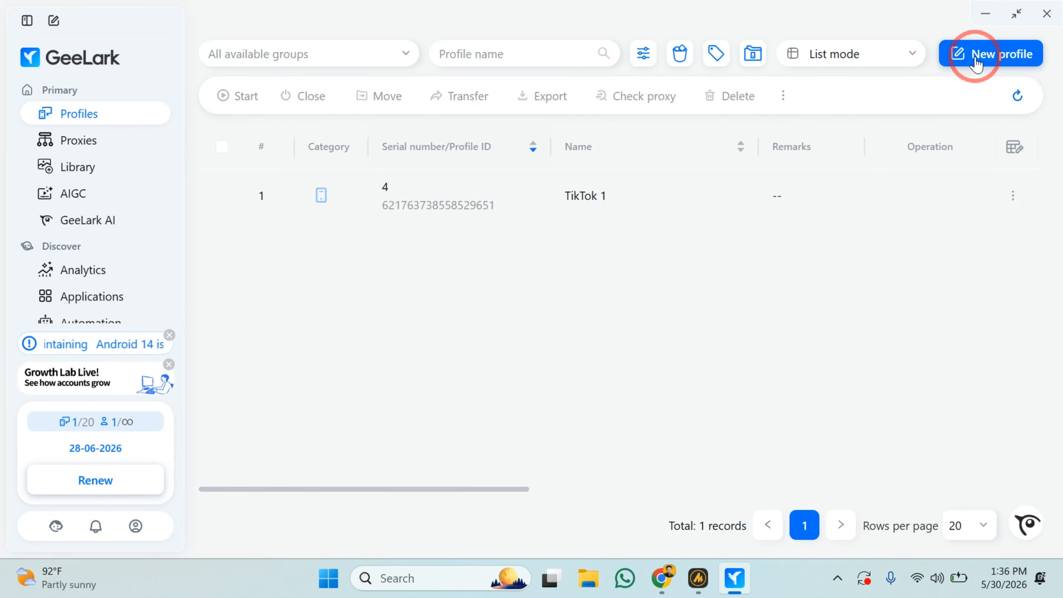
Start another single Android profile and name it TT 2.
left_click(976, 63)
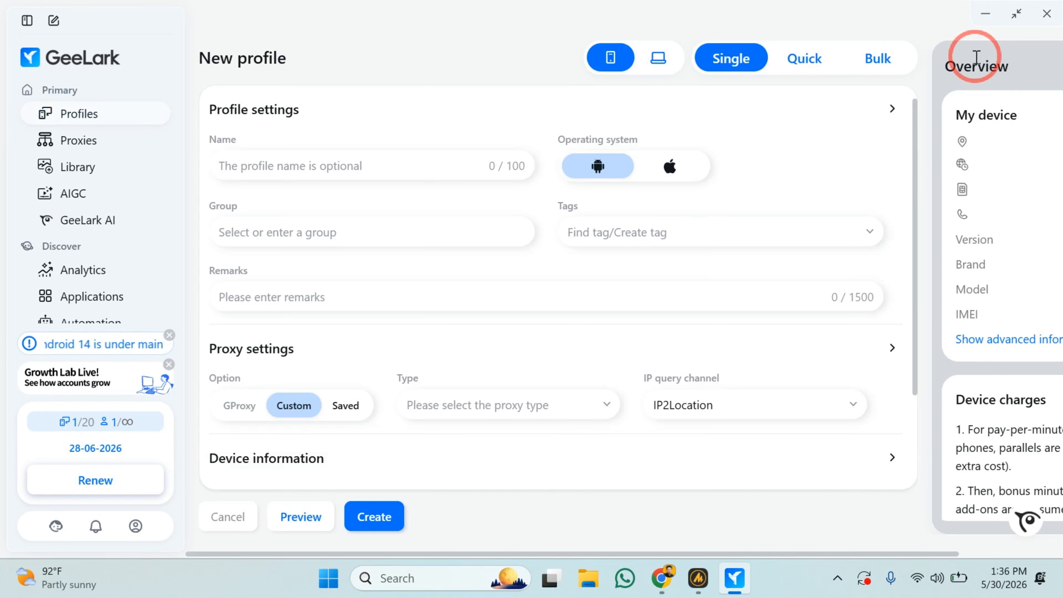
left_click(374, 166)
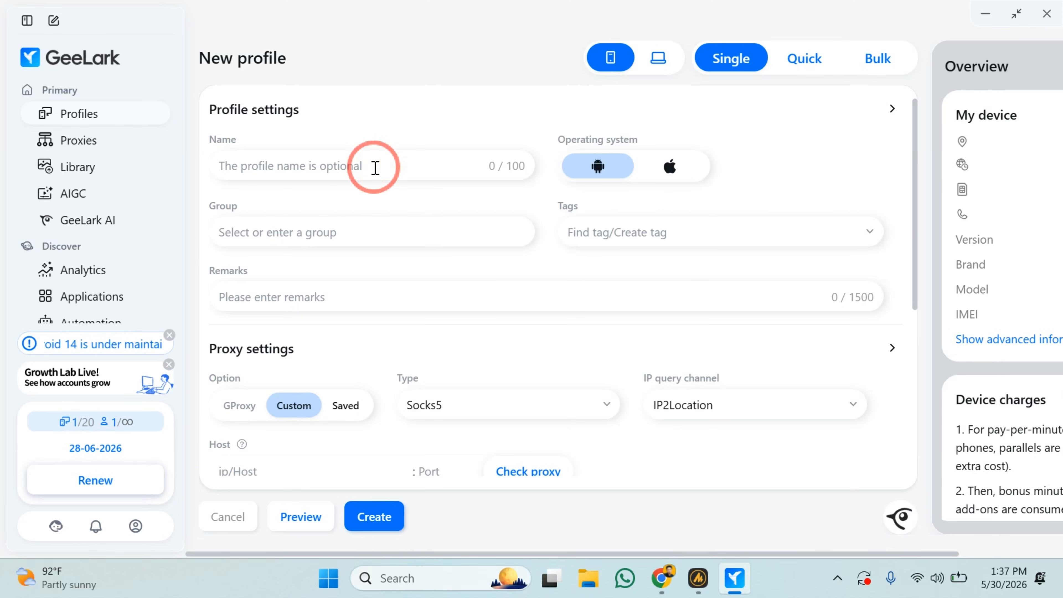
type("TT 2")
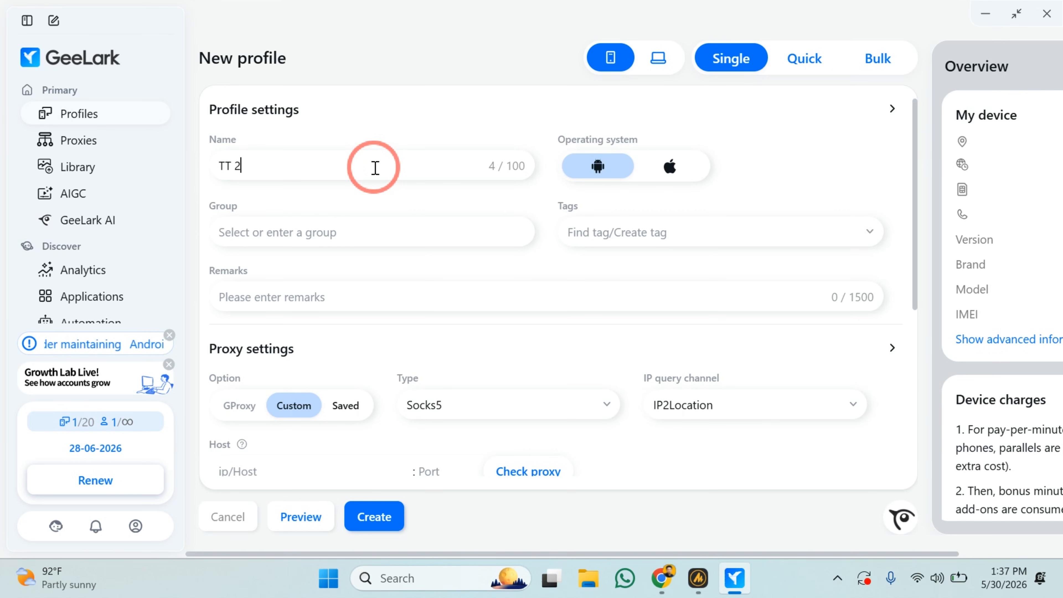
Set the TT 2 profile's custom proxy type to No proxy (local network).
scroll(373, 170, "down", 3)
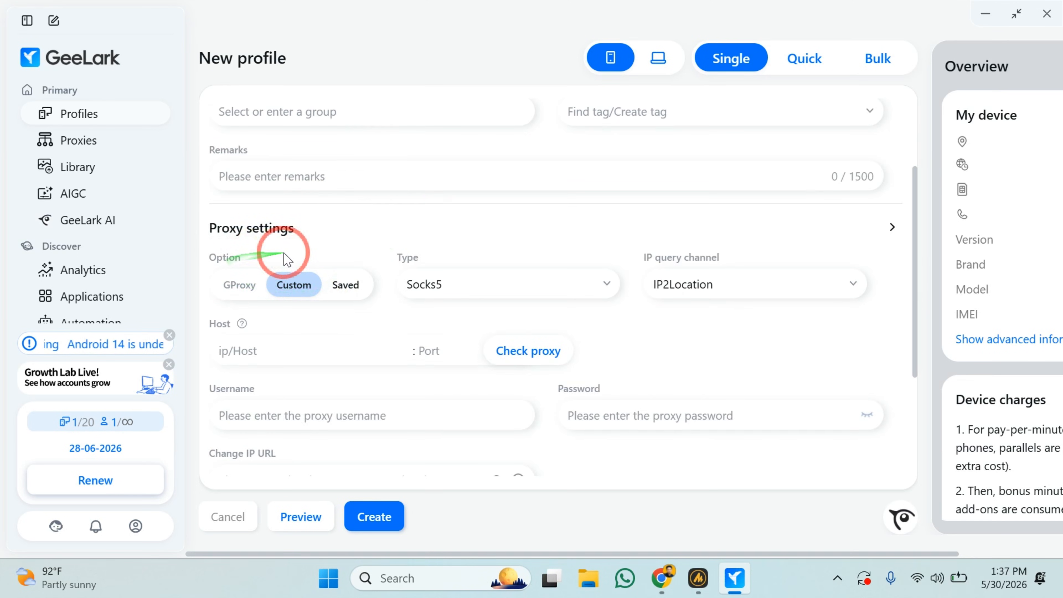
left_click(451, 277)
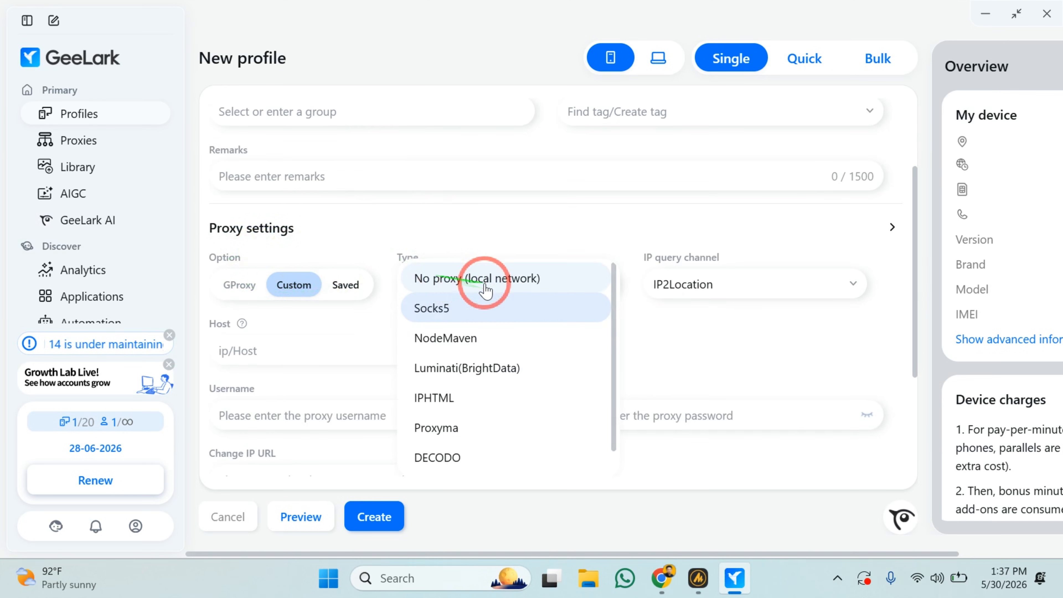
left_click(524, 288)
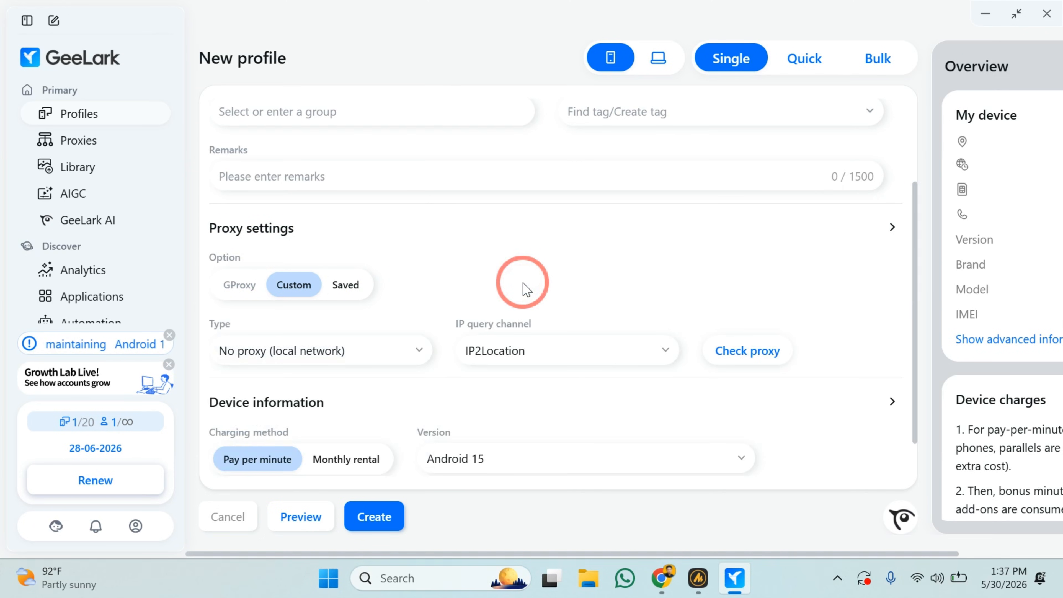
Create the TT 2 profile with the default device and advanced settings, checking the location and timezone in its overview.
scroll(363, 347, "down", 1)
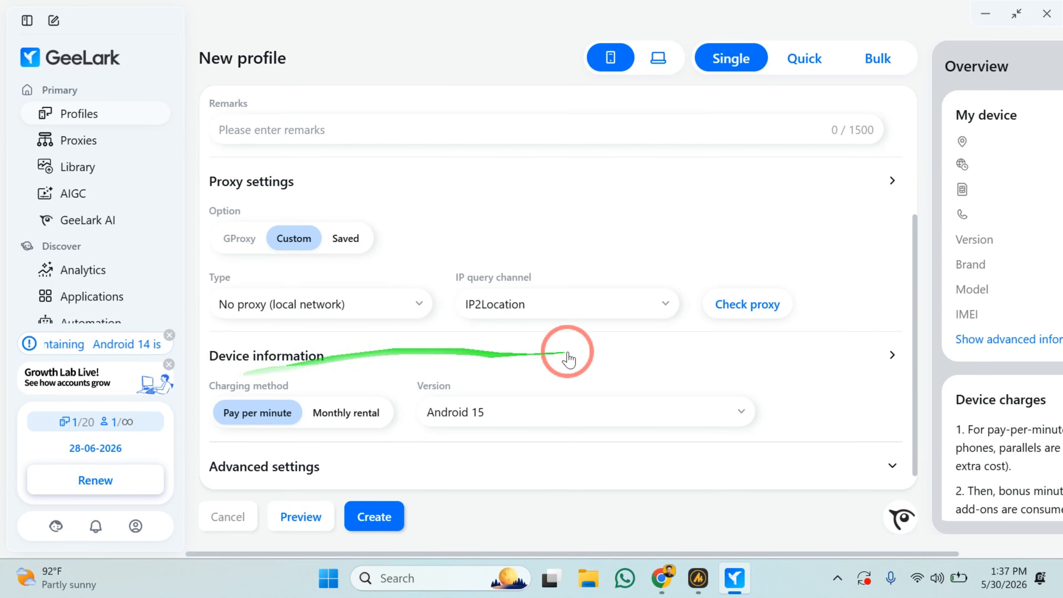
left_click(894, 357)
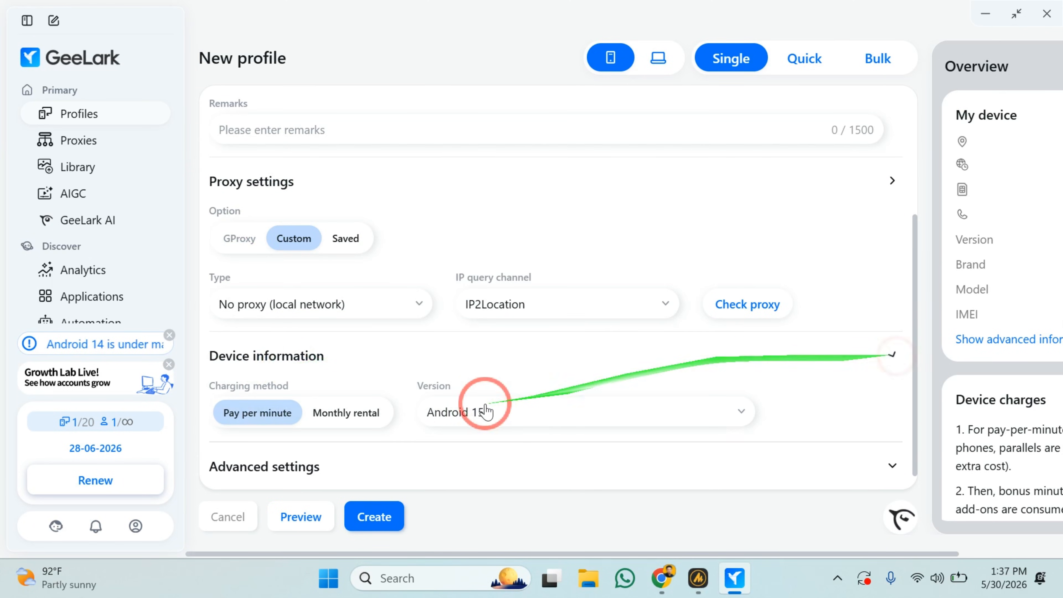
left_click(462, 478)
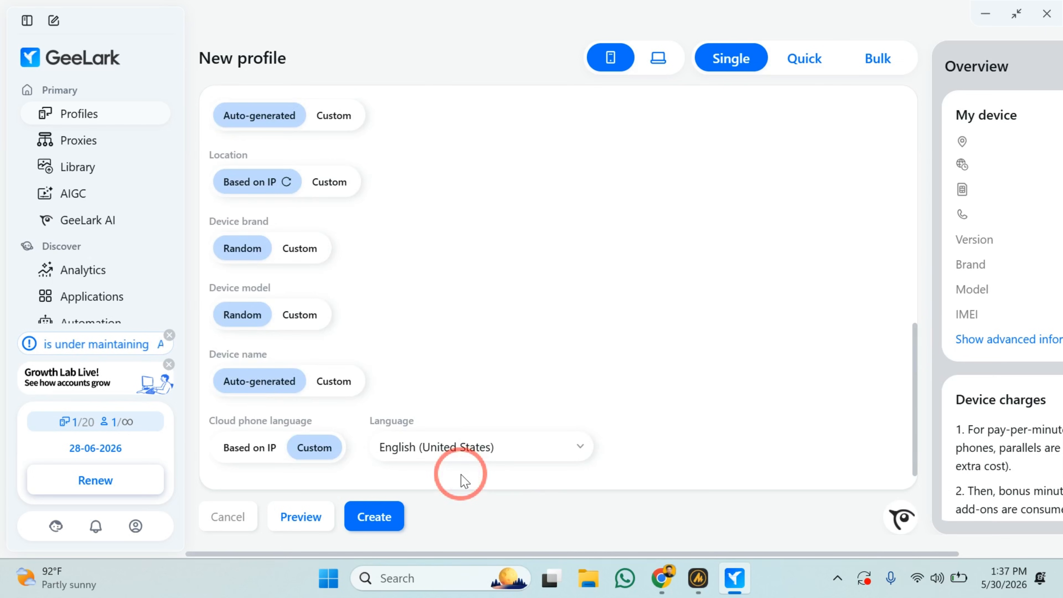
left_click(382, 523)
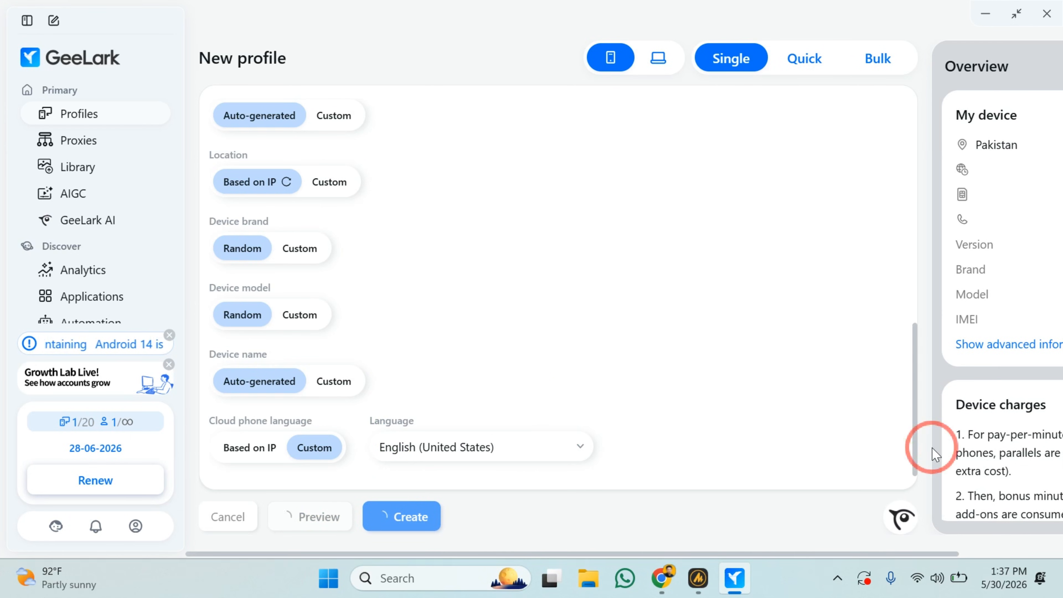
scroll(932, 448, "right", 3)
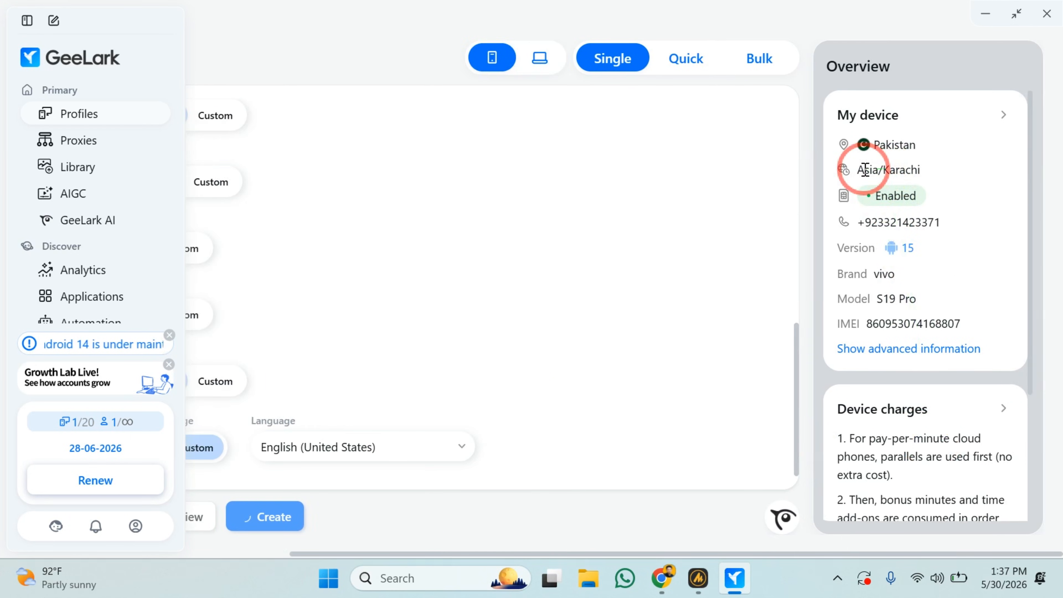
left_click_drag(856, 169, 928, 168)
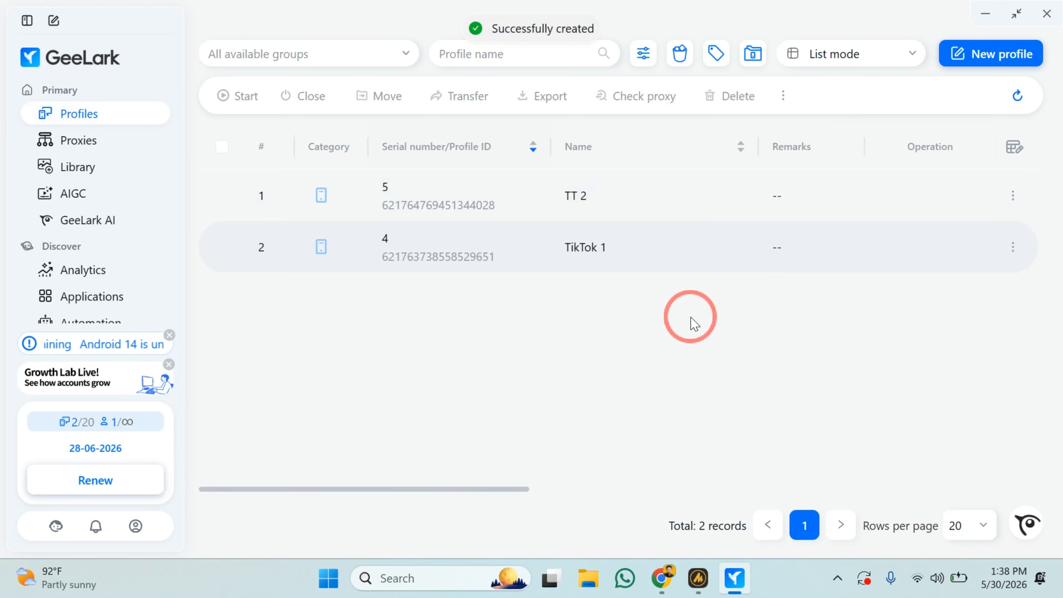
Compare the device information and proxy details of the TT 2 and TikTok 1 profiles in the list.
scroll(692, 322, "right", 10)
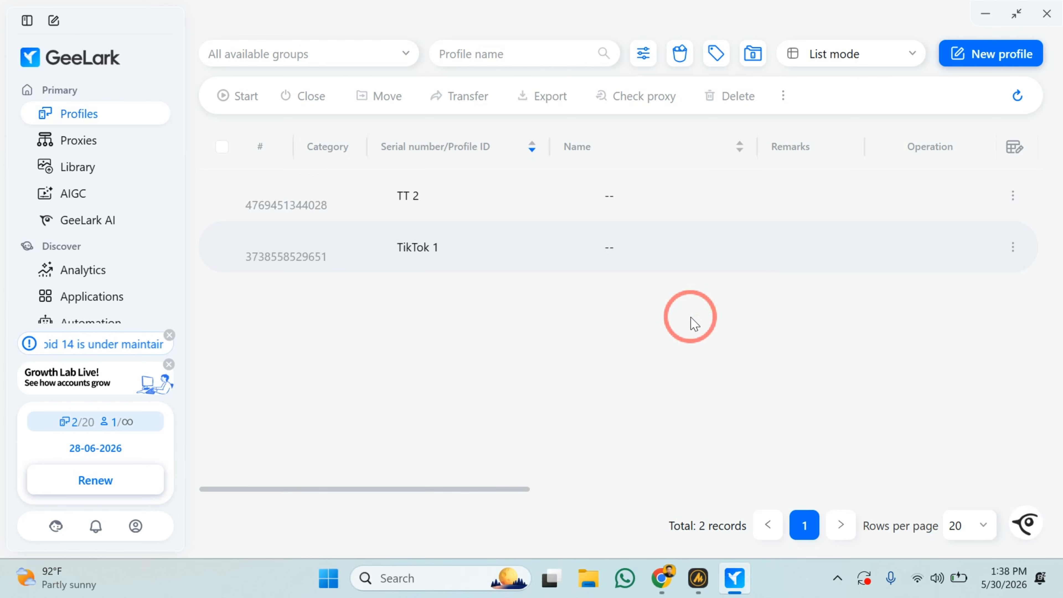
scroll(690, 321, "left", 4)
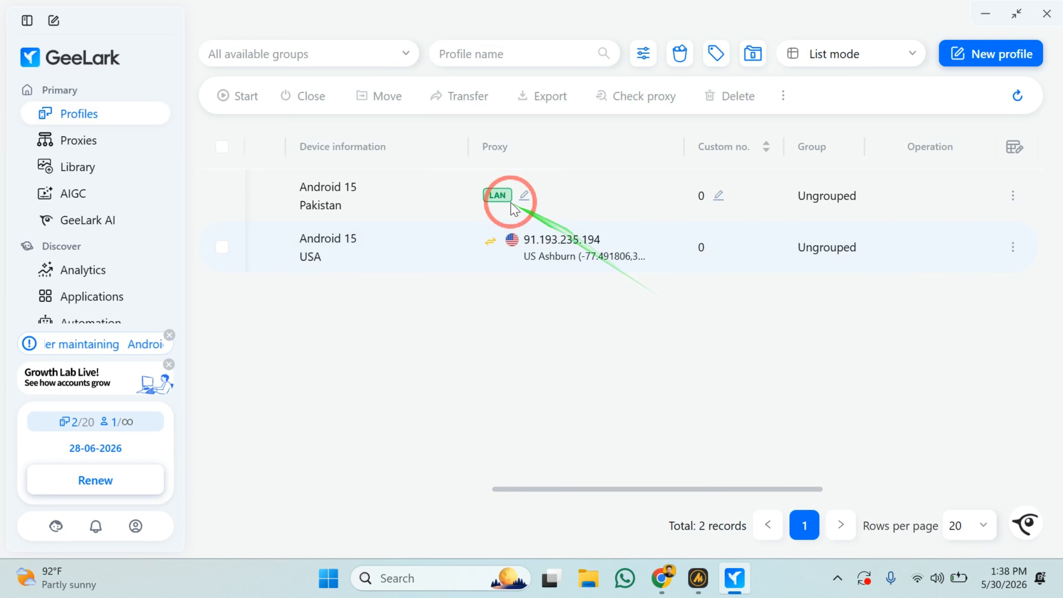
left_click_drag(347, 200, 298, 185)
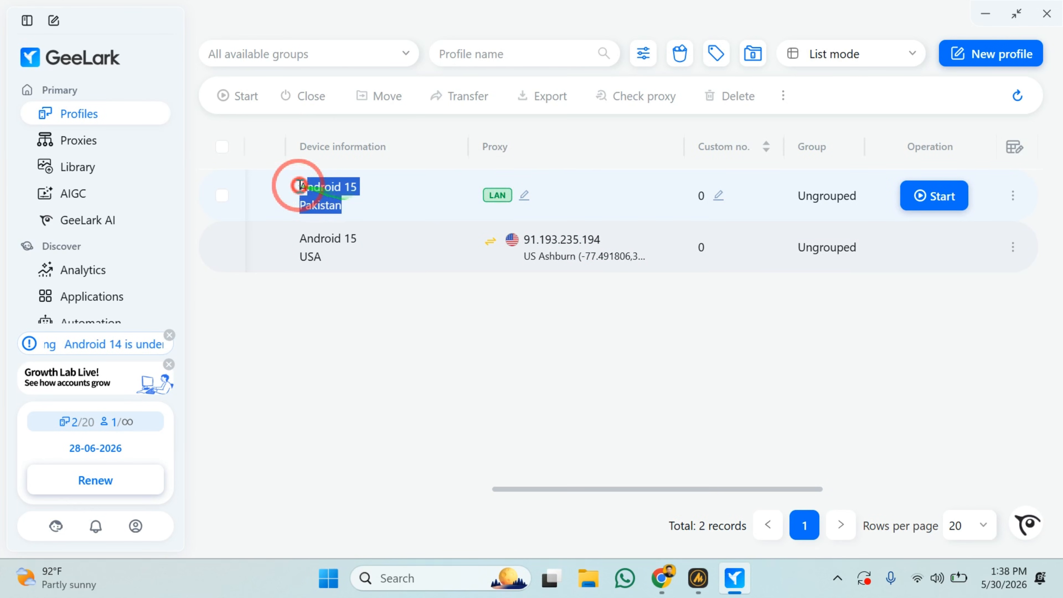
left_click(339, 296)
left_click_drag(337, 254, 305, 250)
left_click(346, 346)
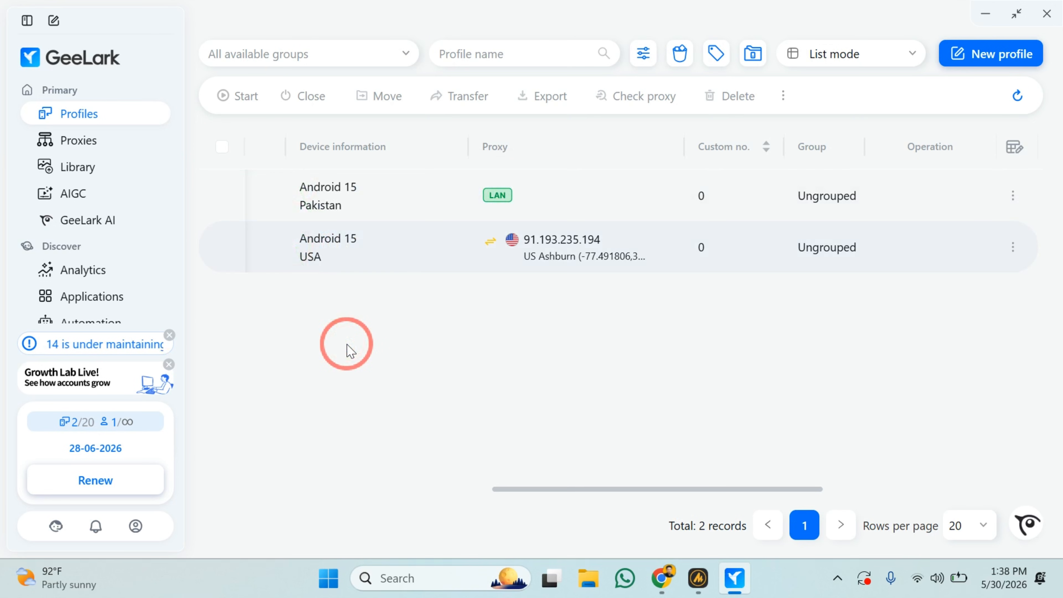
double_click(469, 208)
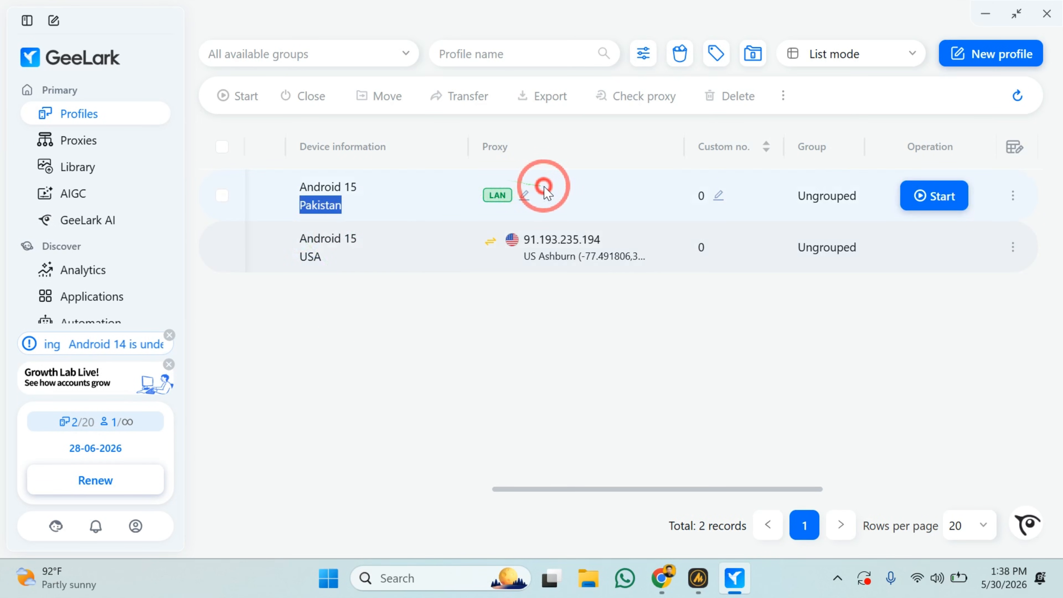
left_click(504, 294)
left_click_drag(296, 240, 337, 266)
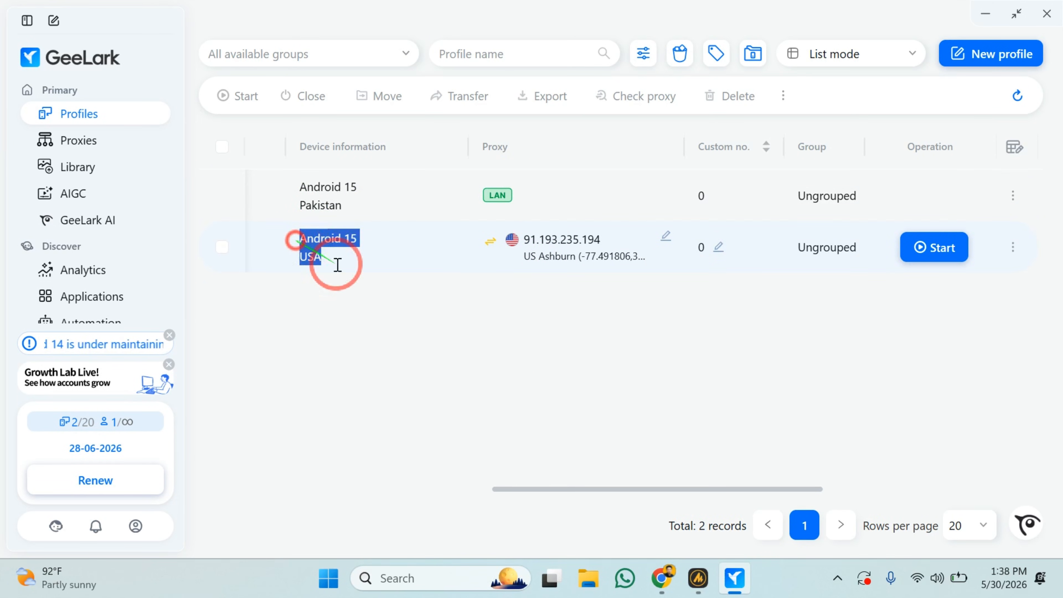
left_click(447, 320)
scroll(561, 256, "right", 1)
scroll(562, 257, "right", 5)
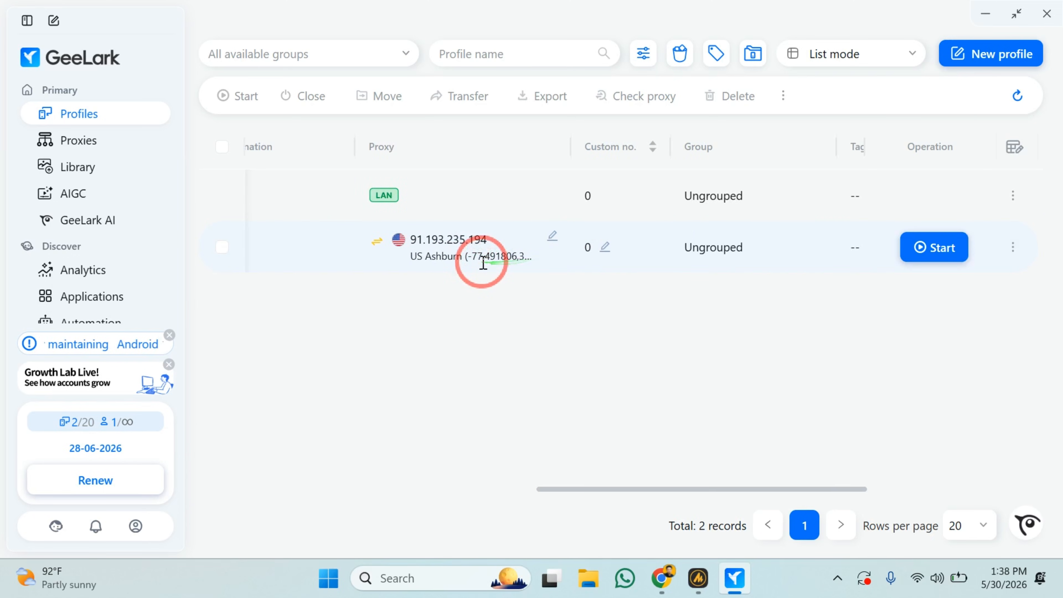
scroll(482, 261, "left", 5)
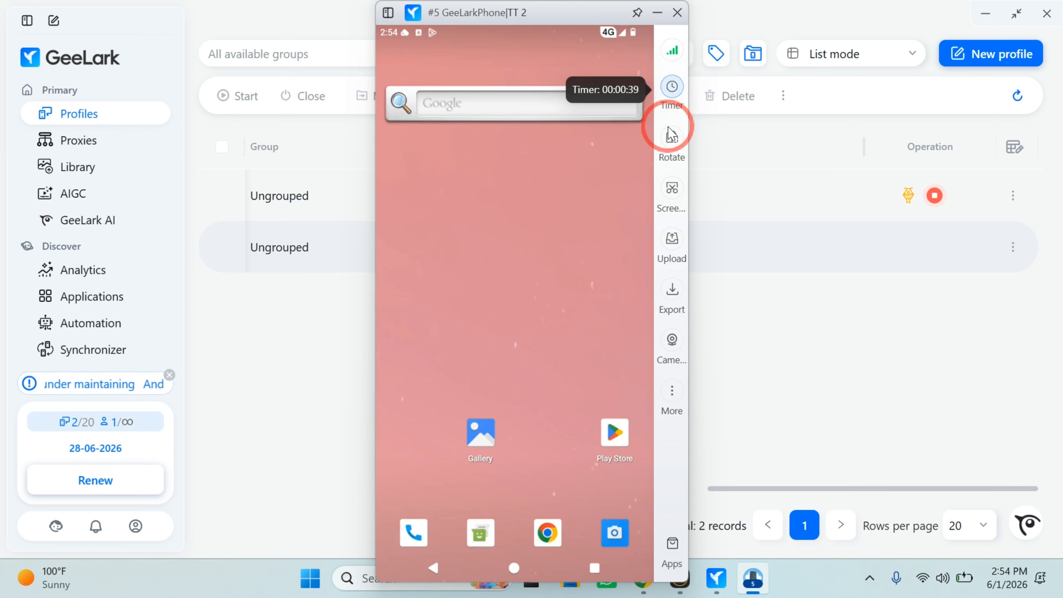
Try rotating the TT 2 cloud phone to landscape and back to portrait, and look through its additional phone tools.
left_click(671, 144)
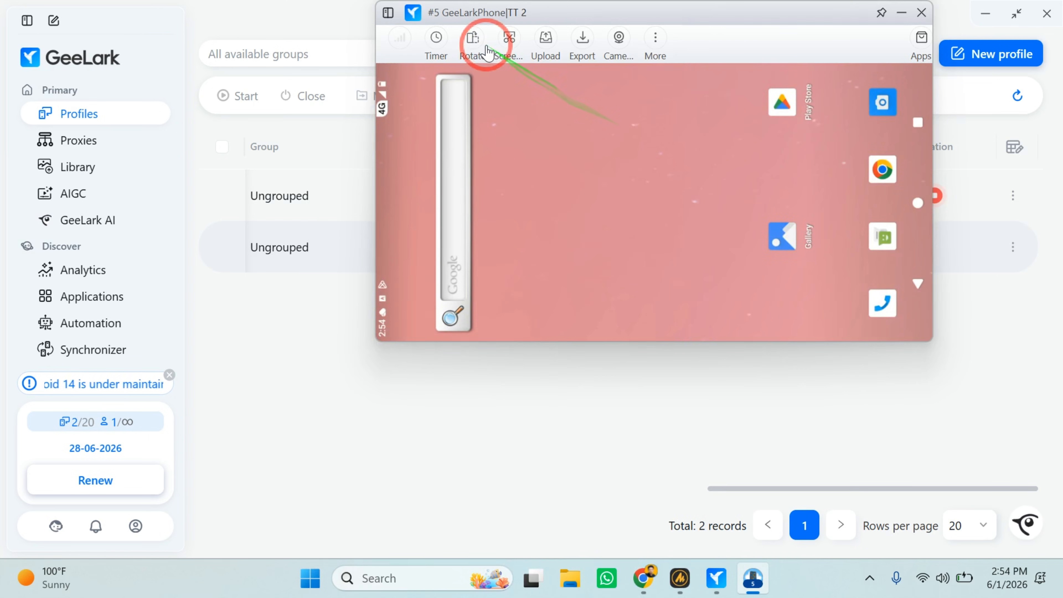
left_click(487, 52)
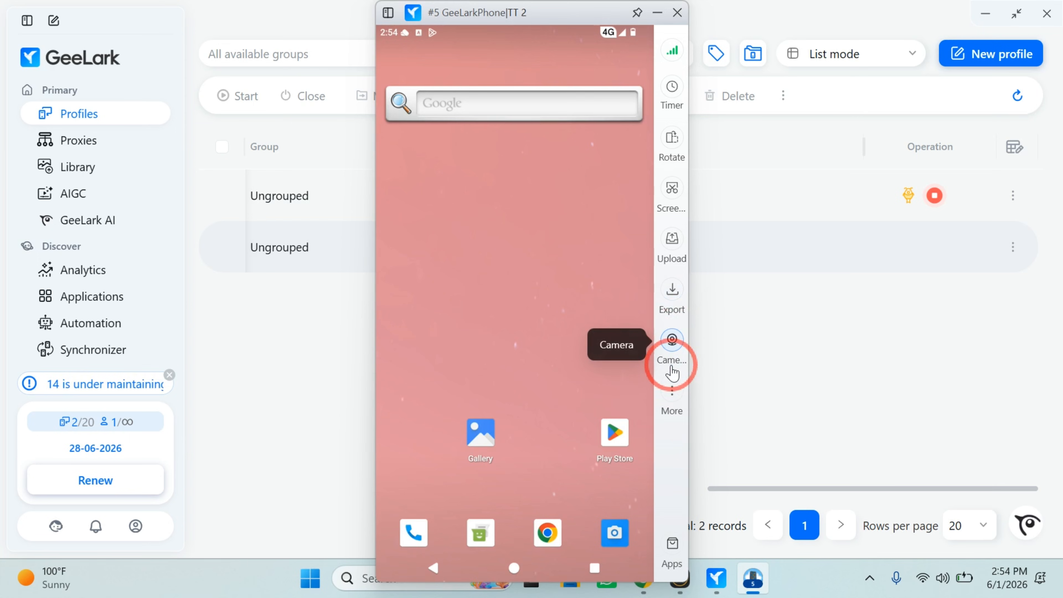
left_click(671, 406)
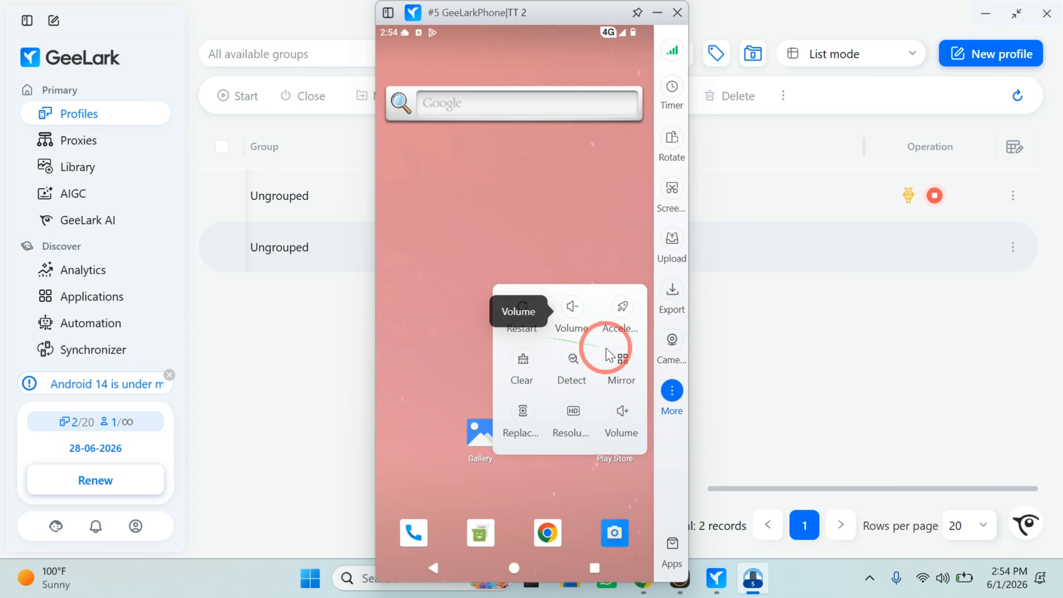
left_click(674, 397)
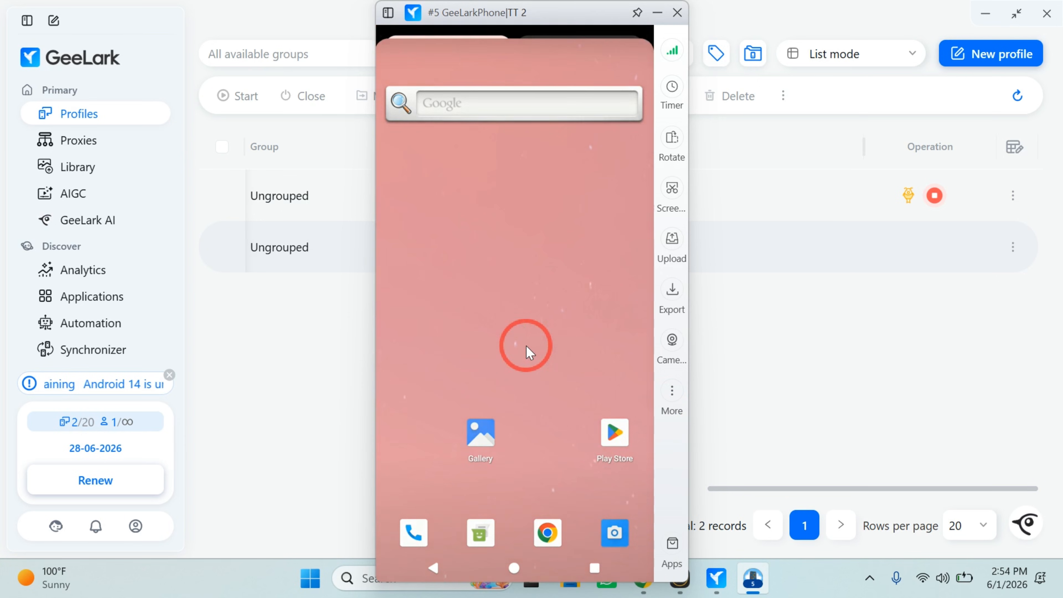
Open Chrome on the TT 2 cloud phone and continue without an account.
left_click(549, 533)
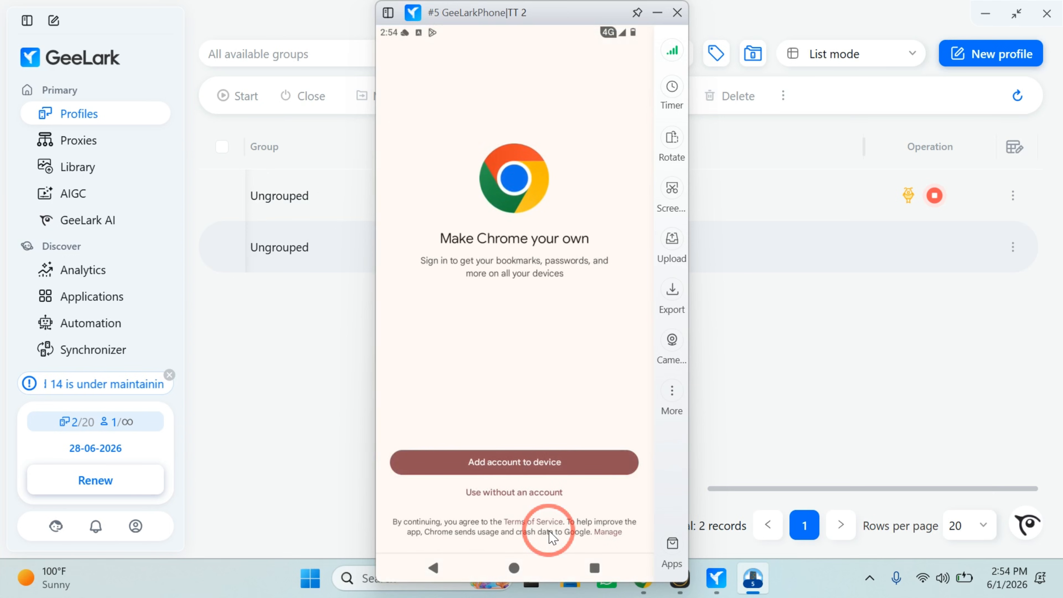
left_click(523, 502)
left_click_drag(520, 501, 531, 361)
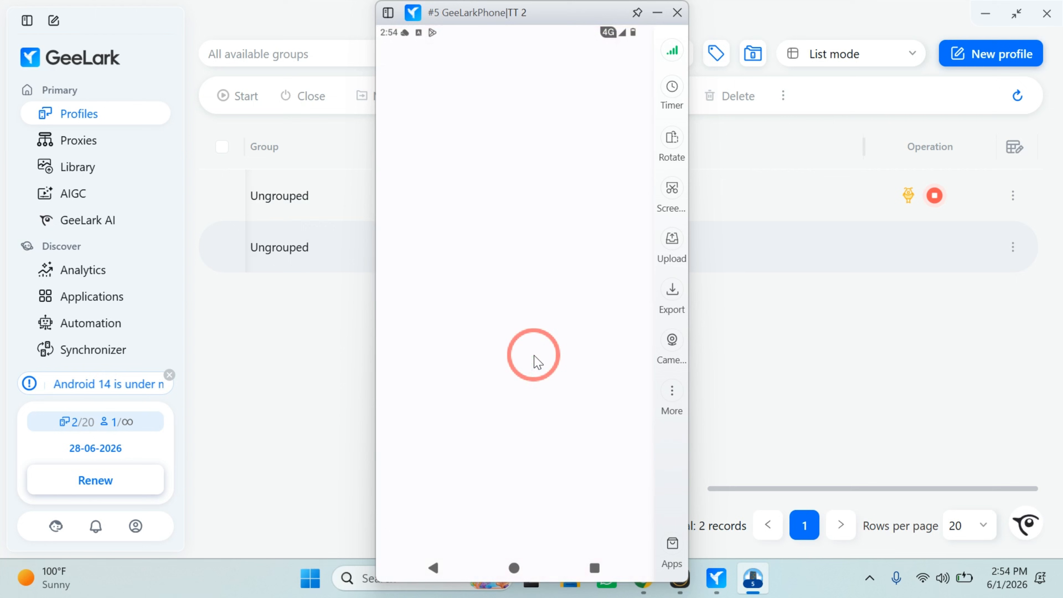
Search Google for "my location now" in Chrome on the TT 2 cloud phone.
left_click(540, 524)
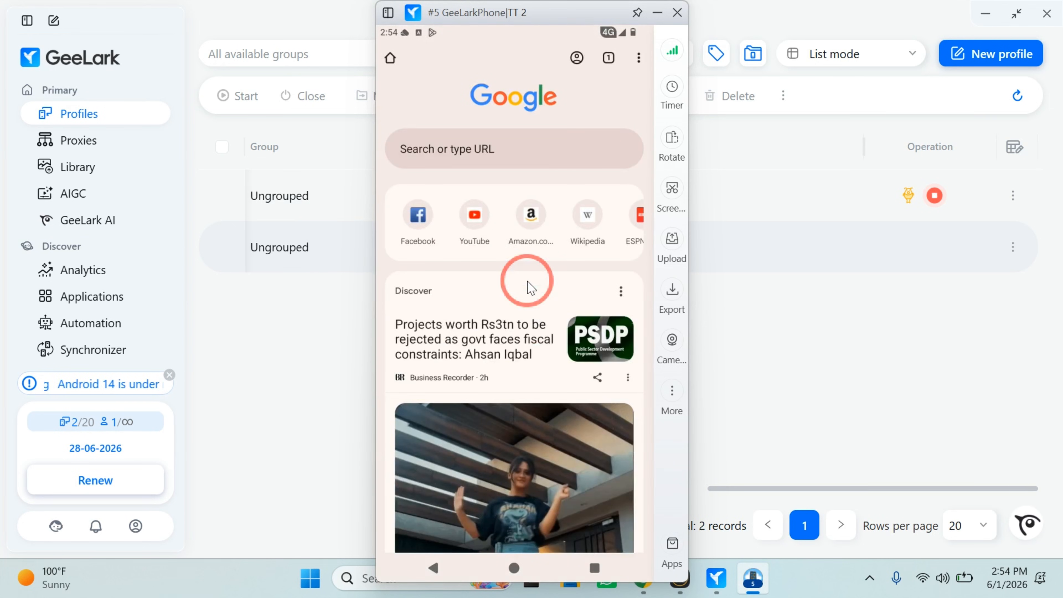
left_click(498, 149)
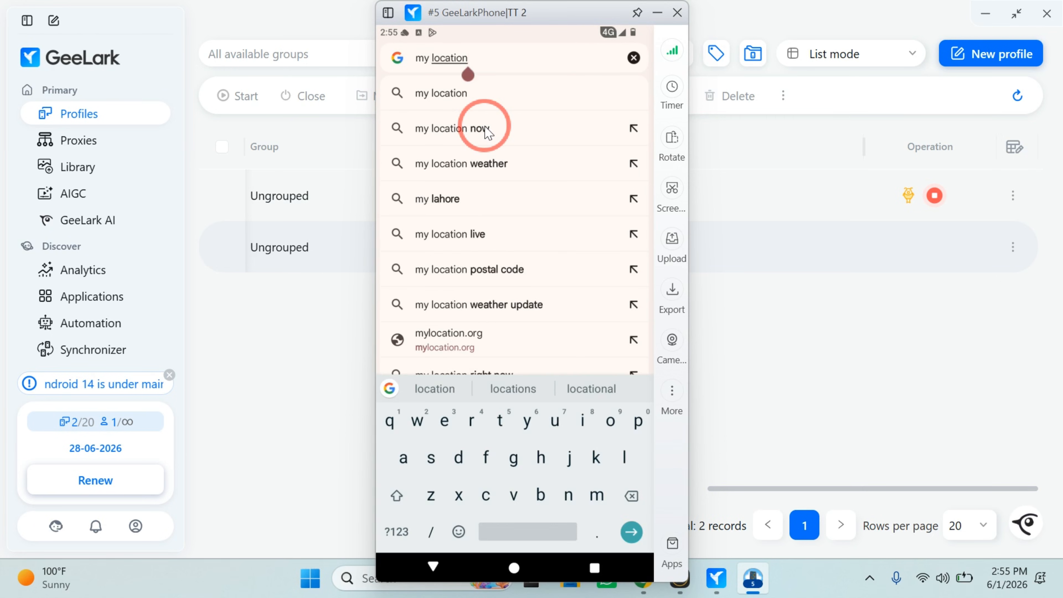
left_click(488, 130)
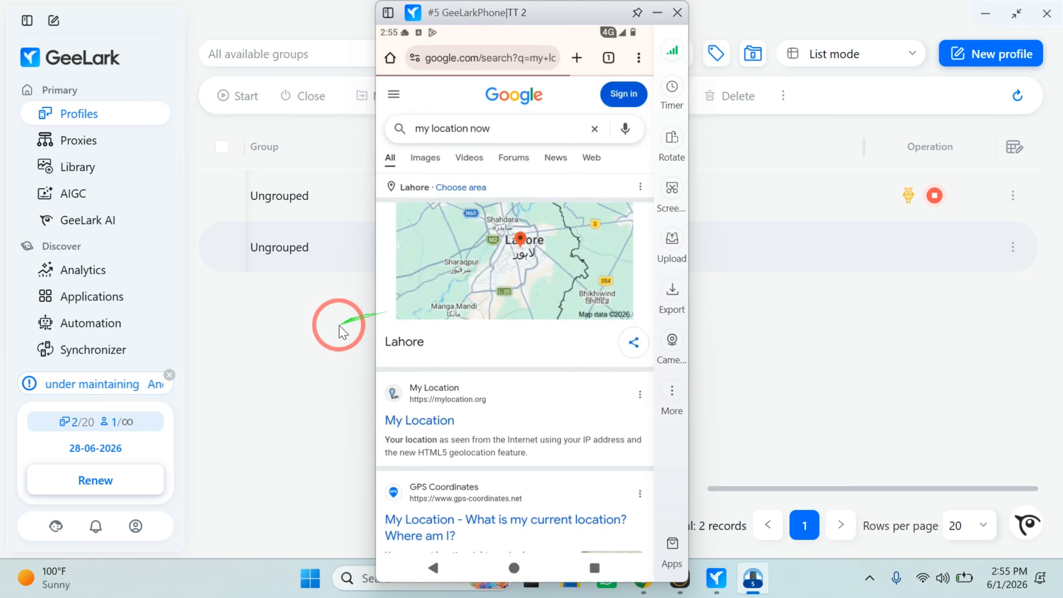
Compare the proxy details of TT 2 and TikTok 1 in the profile list, and return to the TT 2 search results.
left_click(301, 378)
scroll(301, 378, "left", 10)
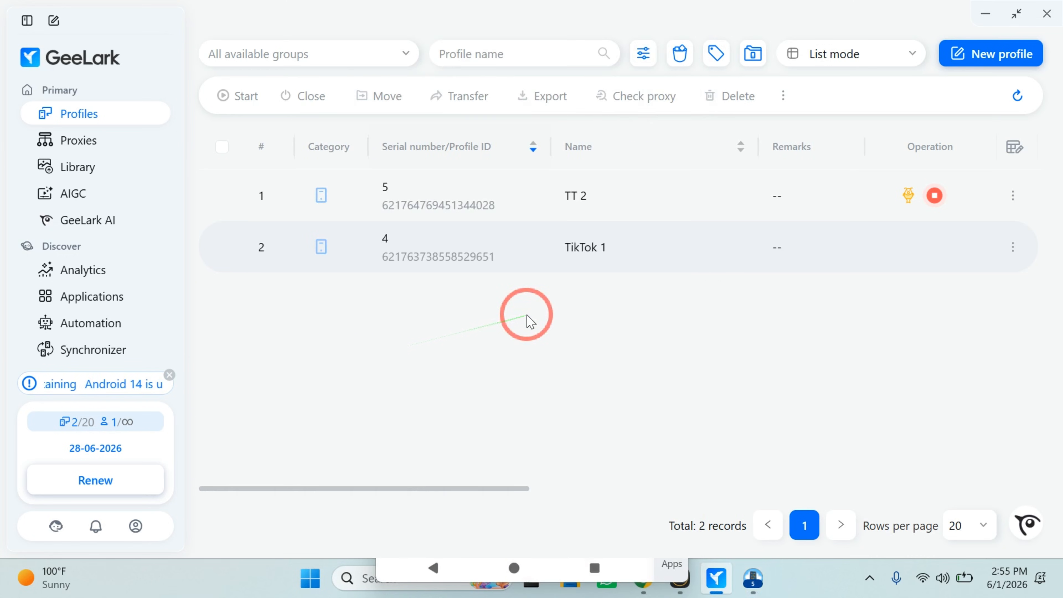
scroll(647, 213, "right", 10)
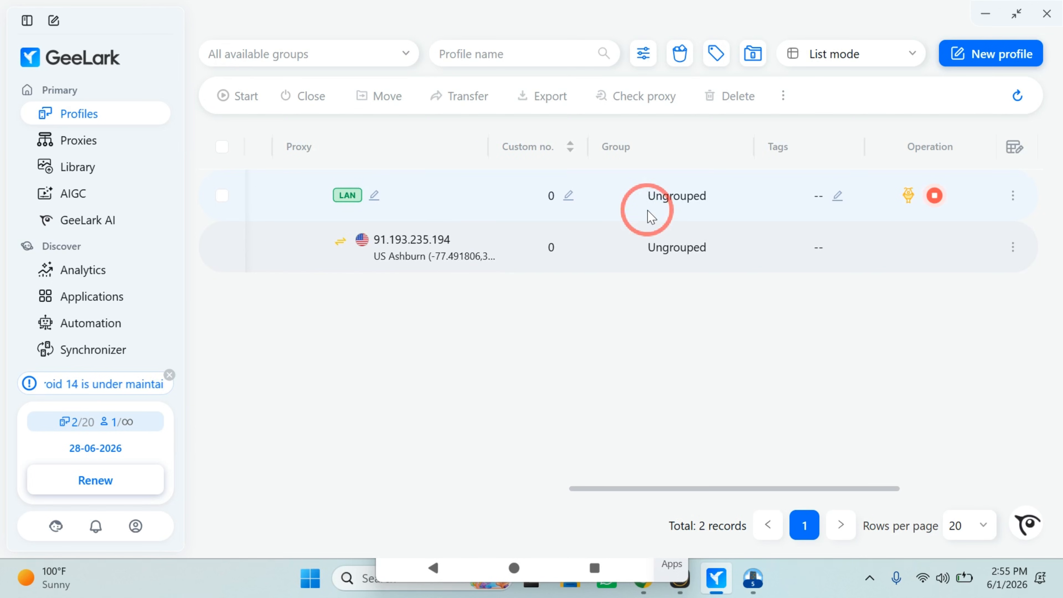
scroll(651, 217, "left", 2)
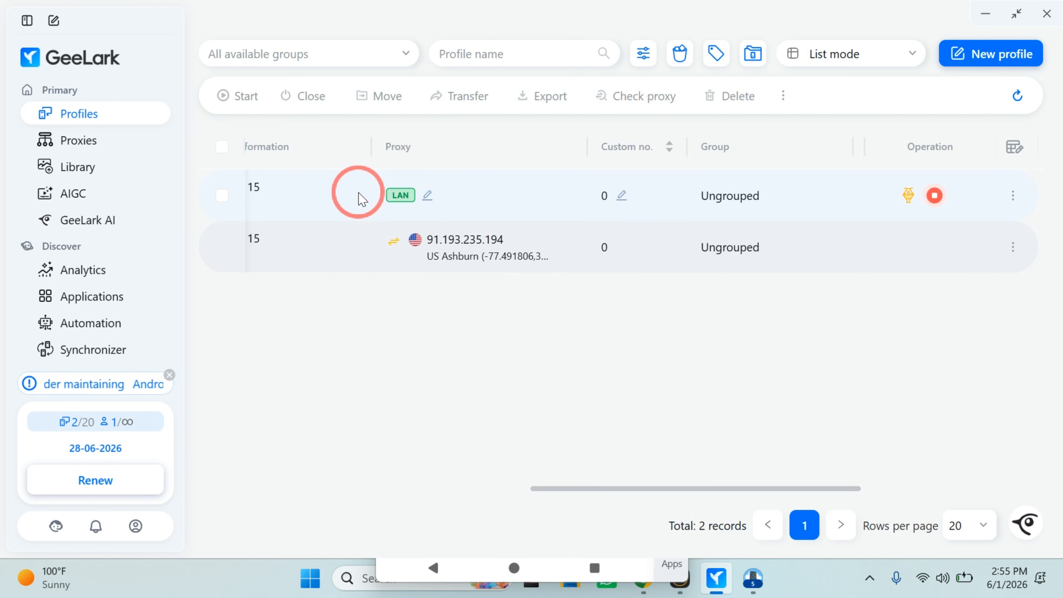
left_click(742, 591)
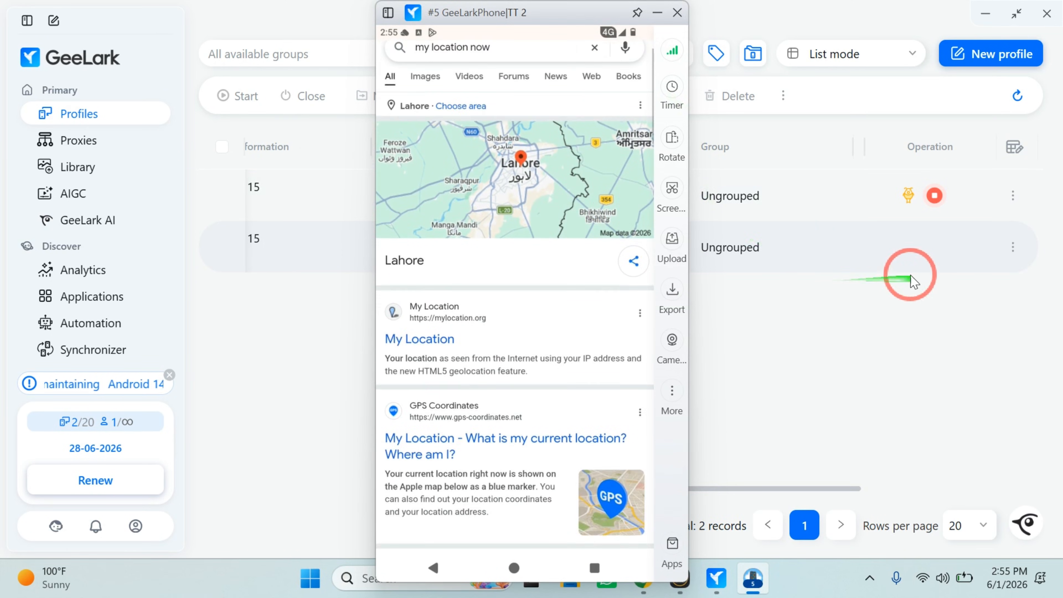
Start the TikTok 1 cloud phone and arrange its window side by side with the TT 2 window.
left_click(906, 272)
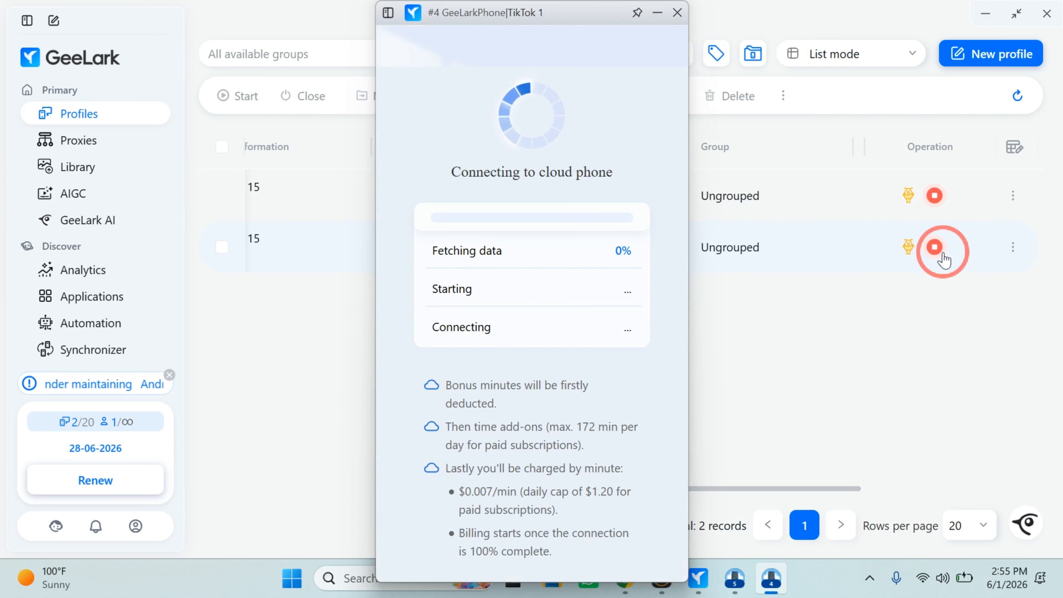
left_click_drag(508, 14, 375, 21)
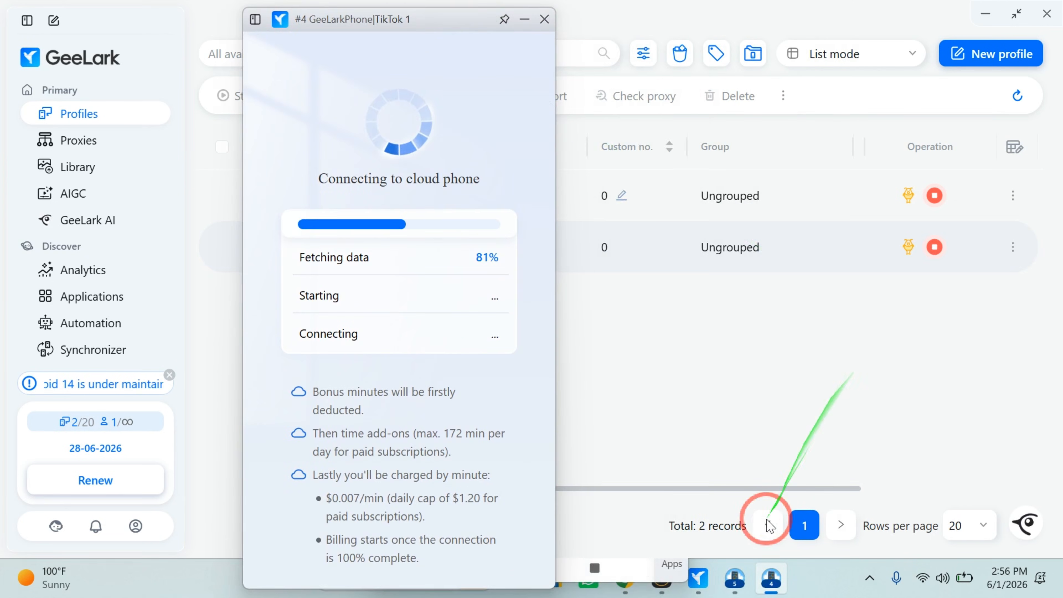
left_click(731, 586)
left_click_drag(519, 10, 779, 17)
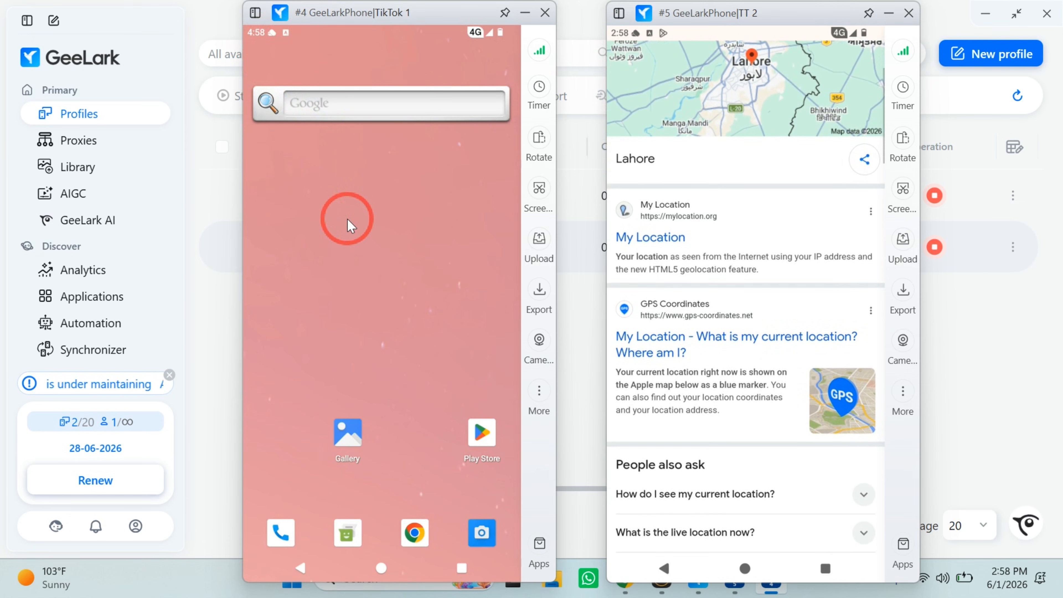
Search for "my location" in Chrome on the TikTok 1 cloud phone and compare the result with the profile's proxy location.
left_click(413, 527)
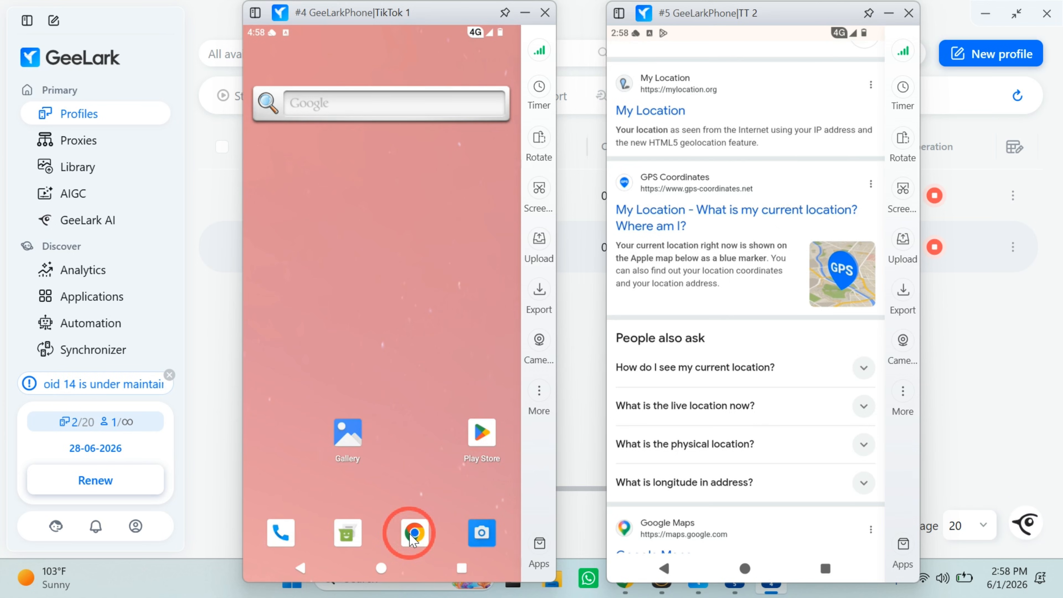
left_click(410, 533)
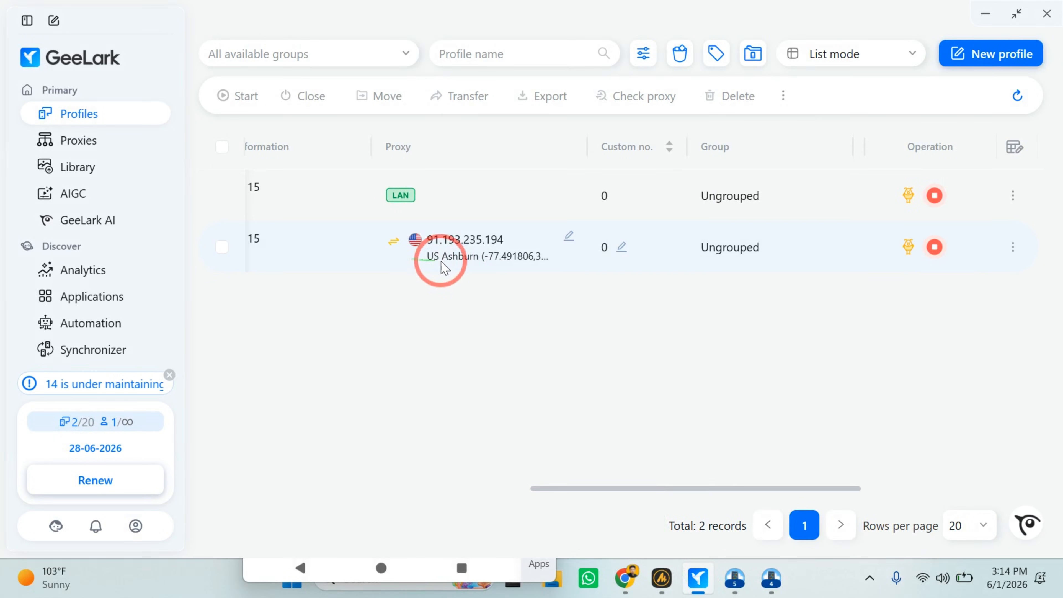
left_click_drag(427, 238, 488, 258)
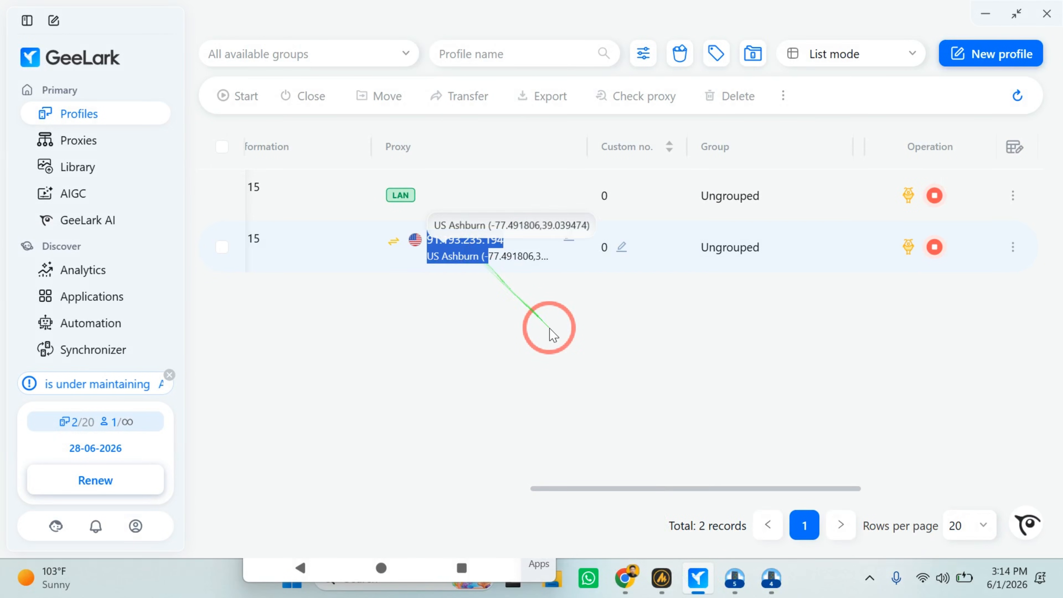
left_click(734, 578)
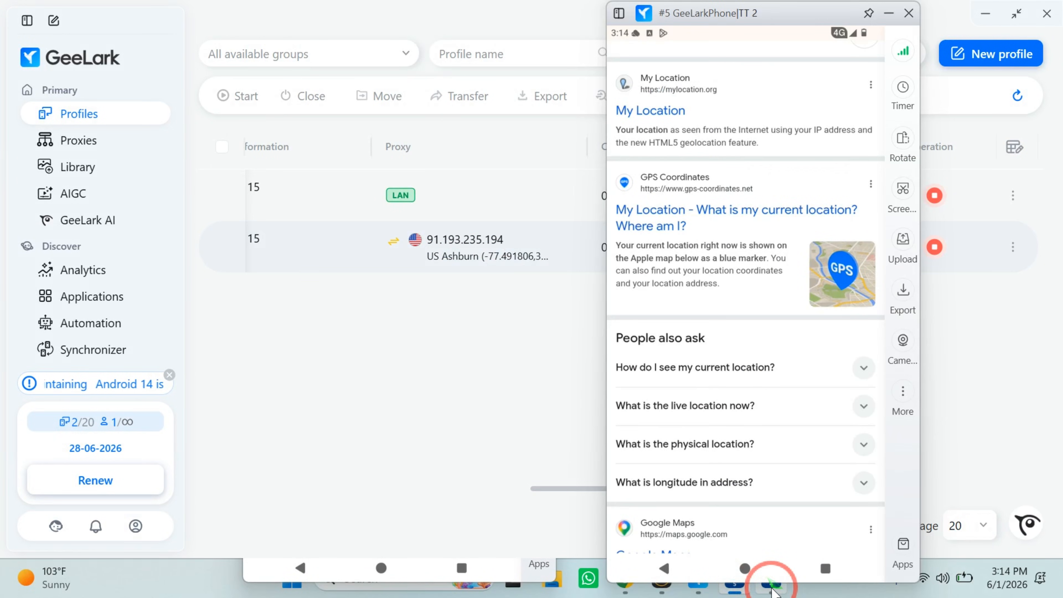
left_click(771, 585)
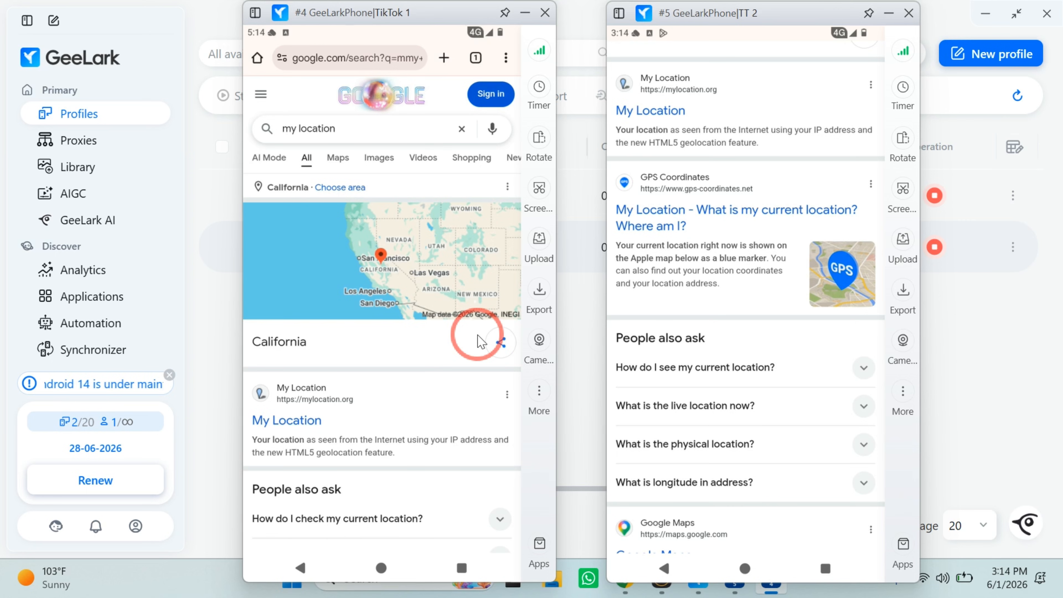
Shut down both the TikTok 1 and TT 2 cloud phones.
left_click(544, 13)
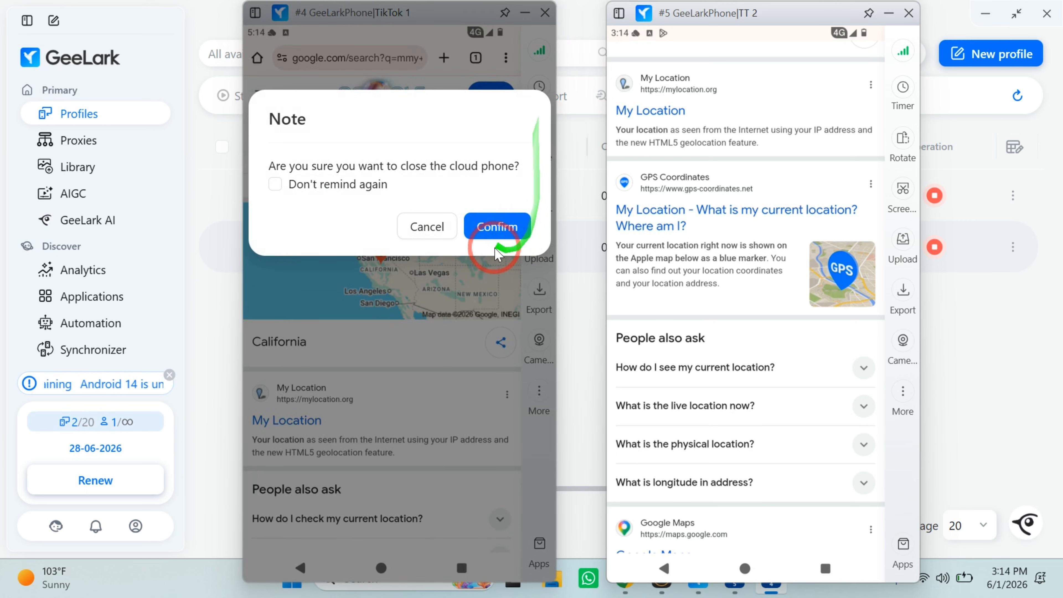
left_click(486, 235)
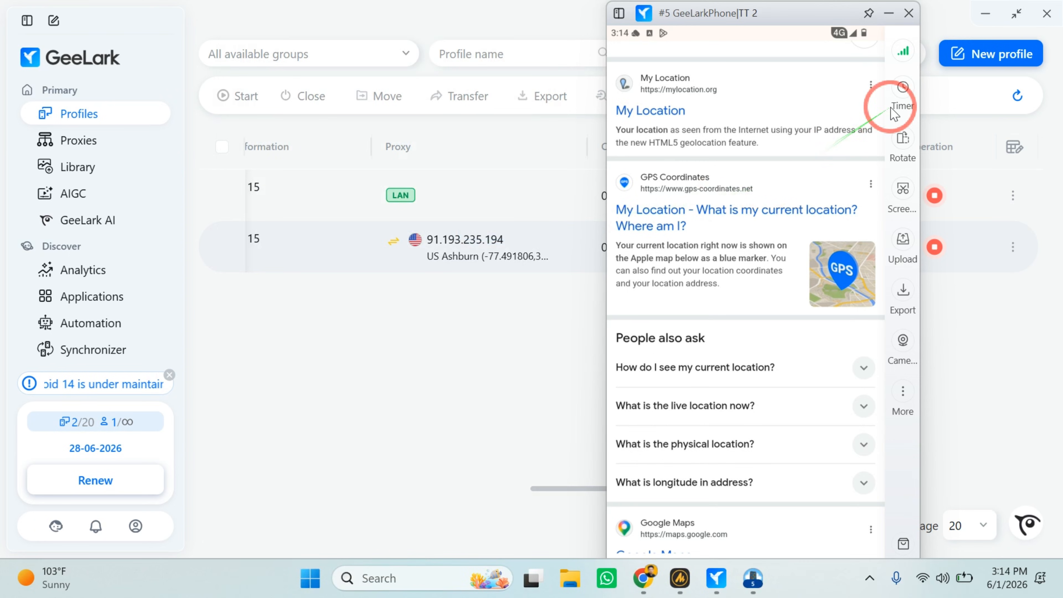
left_click(909, 13)
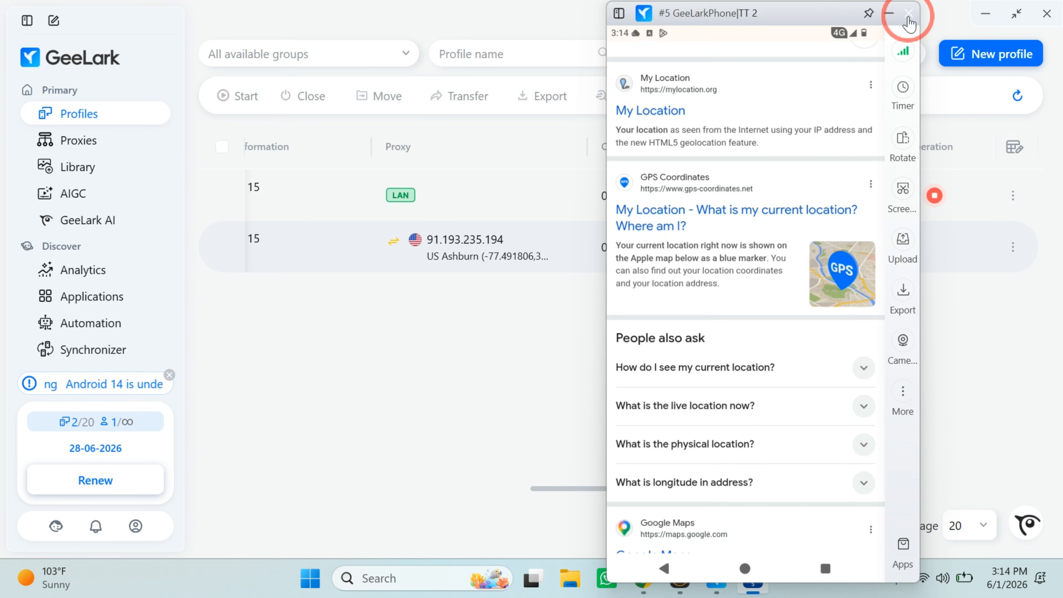
left_click(908, 16)
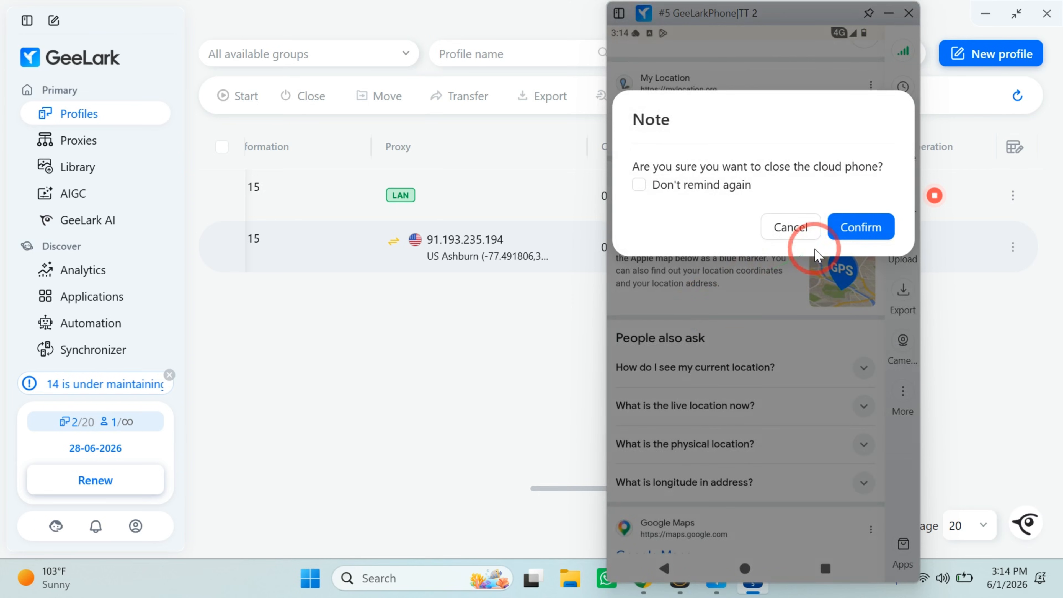
left_click(864, 227)
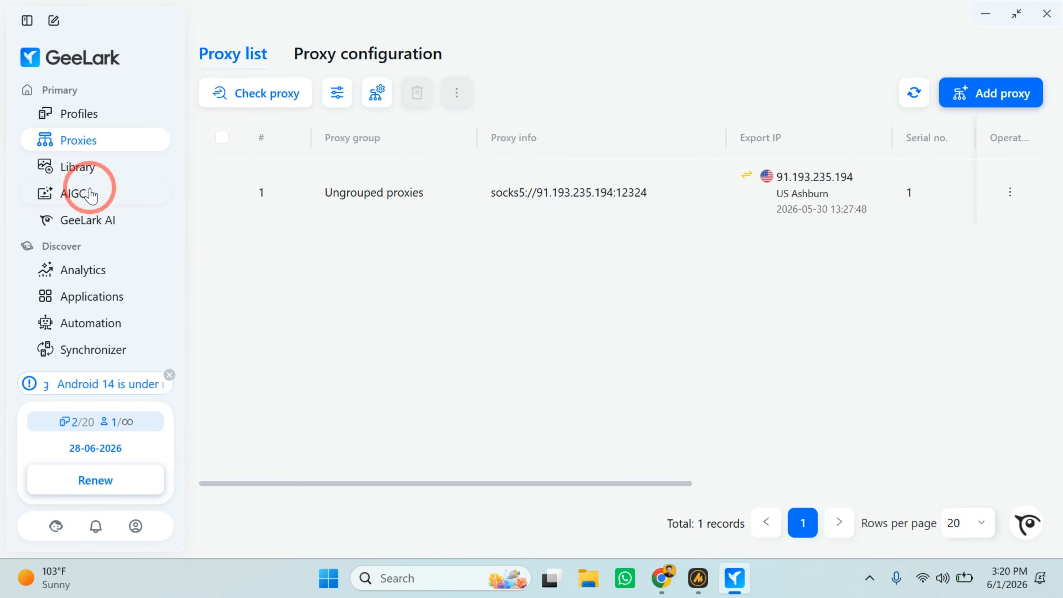
Open the AIGC image-to-video generator and examine its settings and the available AI models, keeping Seedance 2.0.
left_click(90, 194)
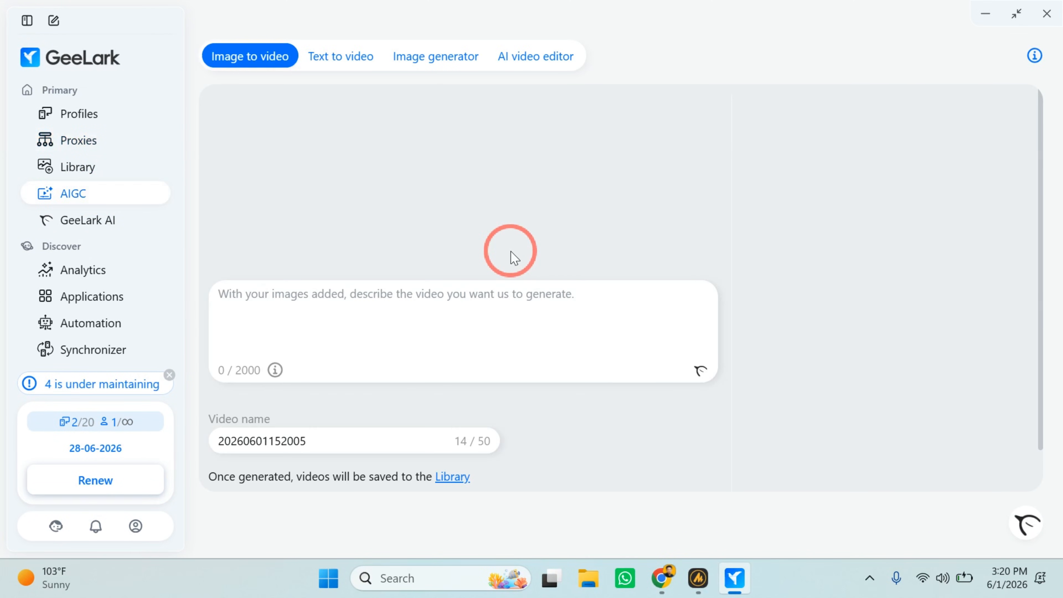
scroll(514, 258, "down", 5)
scroll(510, 254, "up", 5)
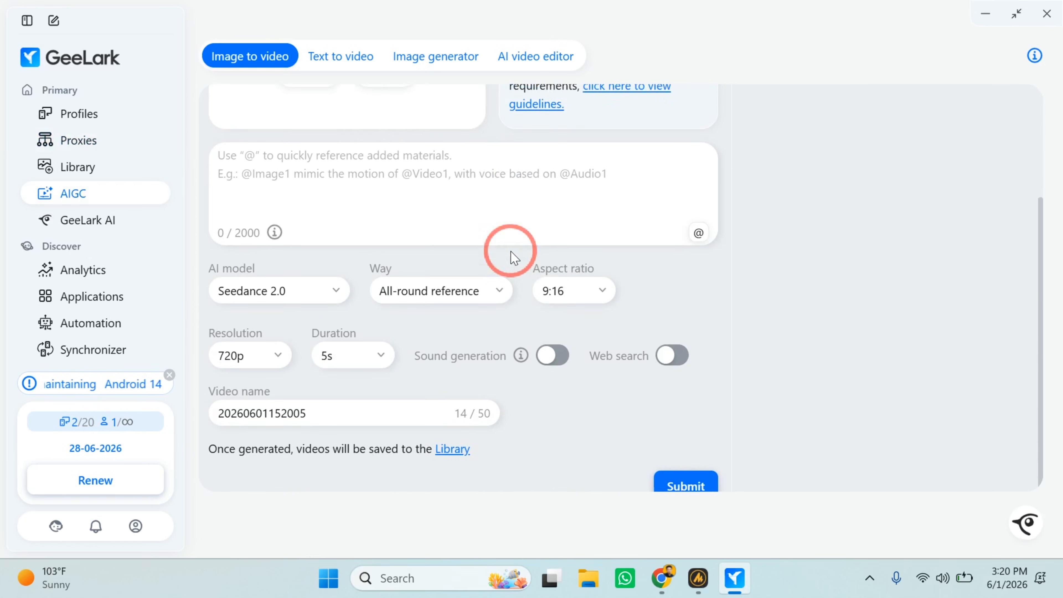
scroll(361, 226, "down", 3)
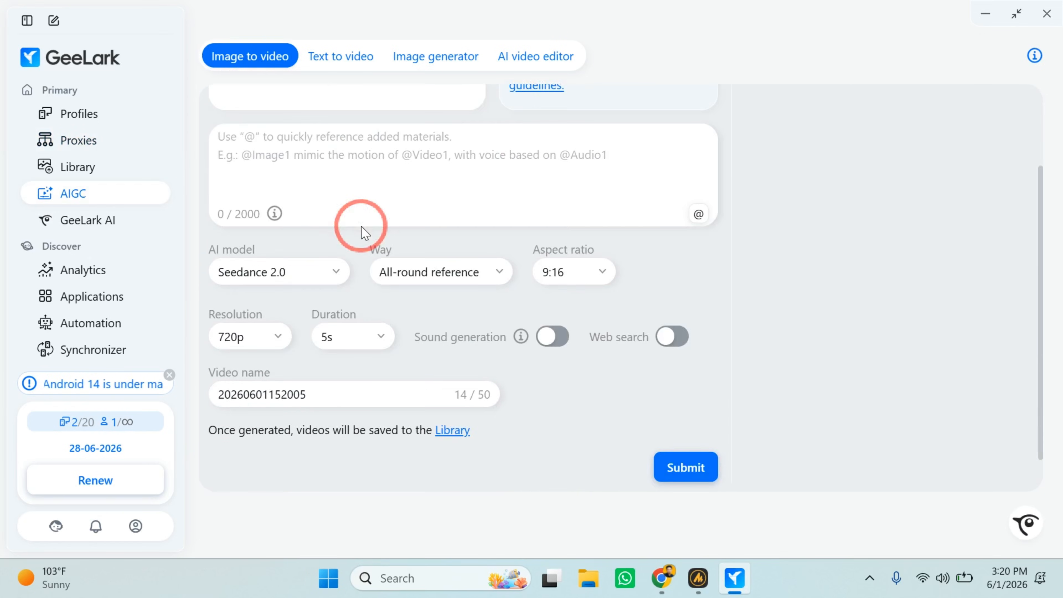
left_click(300, 273)
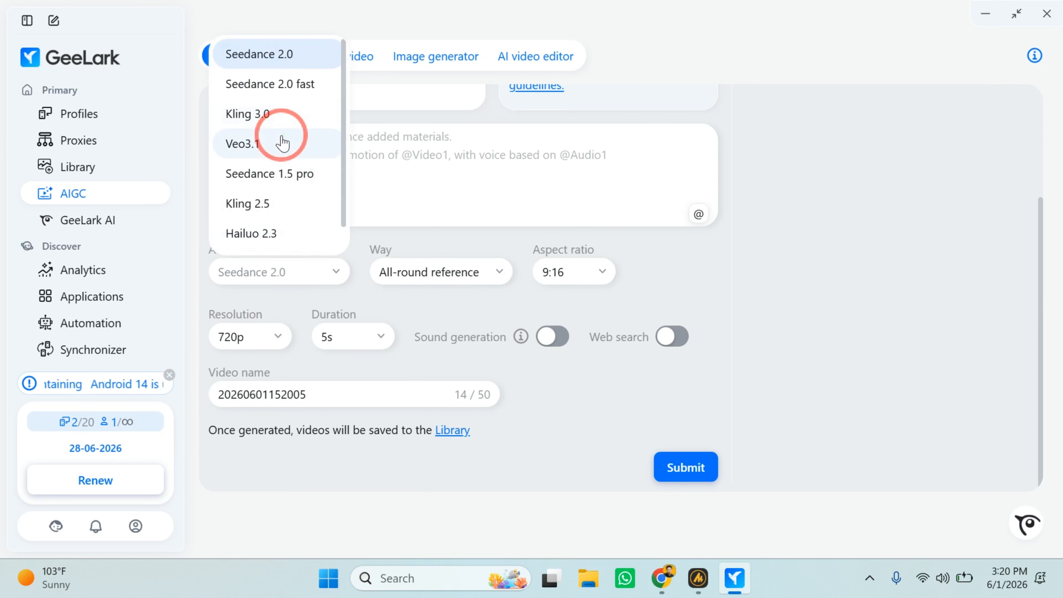
scroll(279, 209, "down", 1)
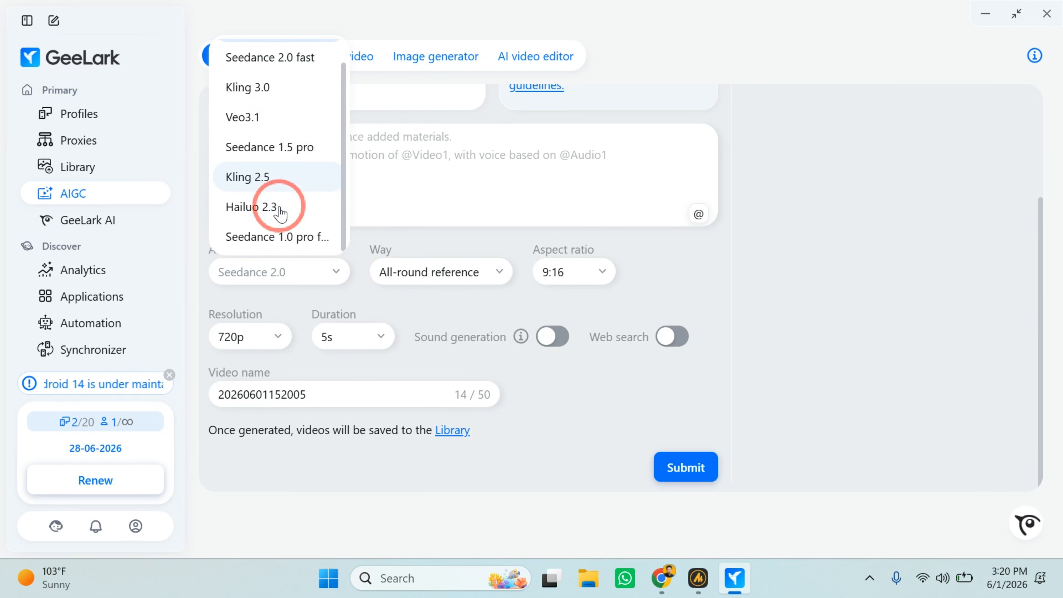
scroll(279, 212, "up", 1)
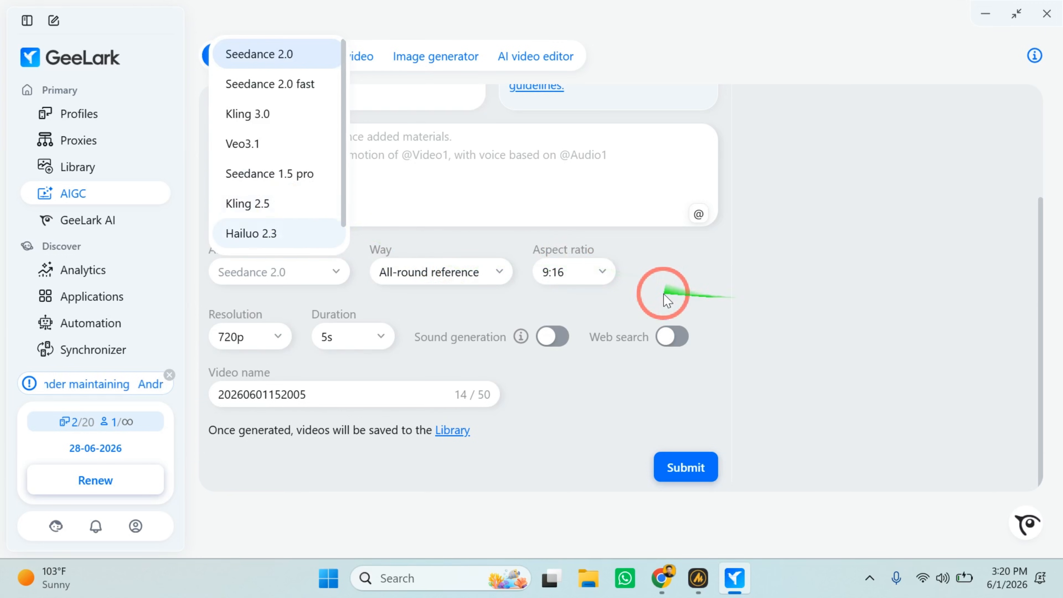
left_click(705, 302)
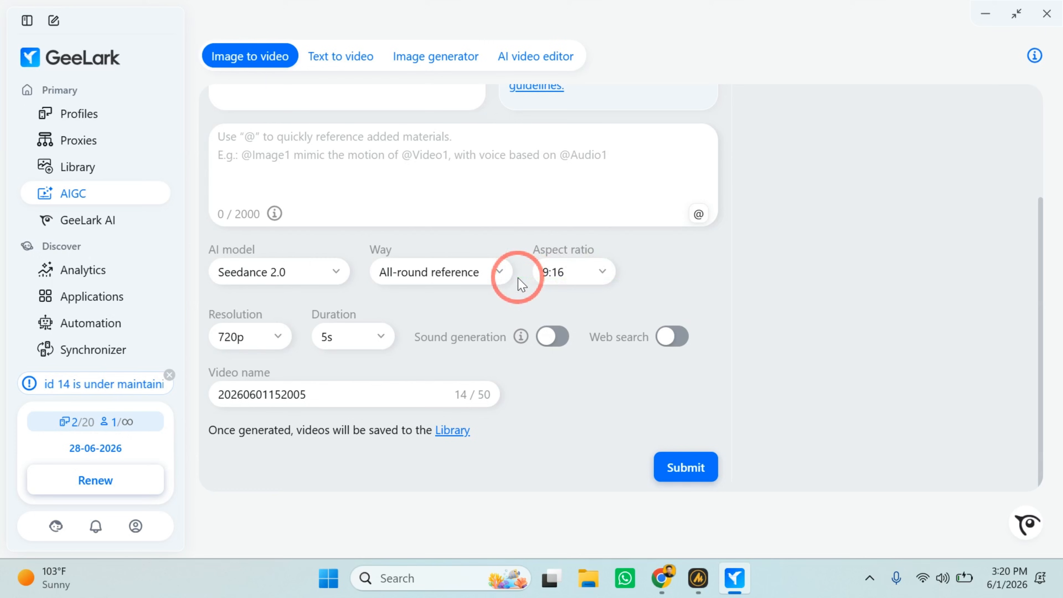
Look through the aspect ratio and duration settings of the image-to-video generator.
left_click(590, 273)
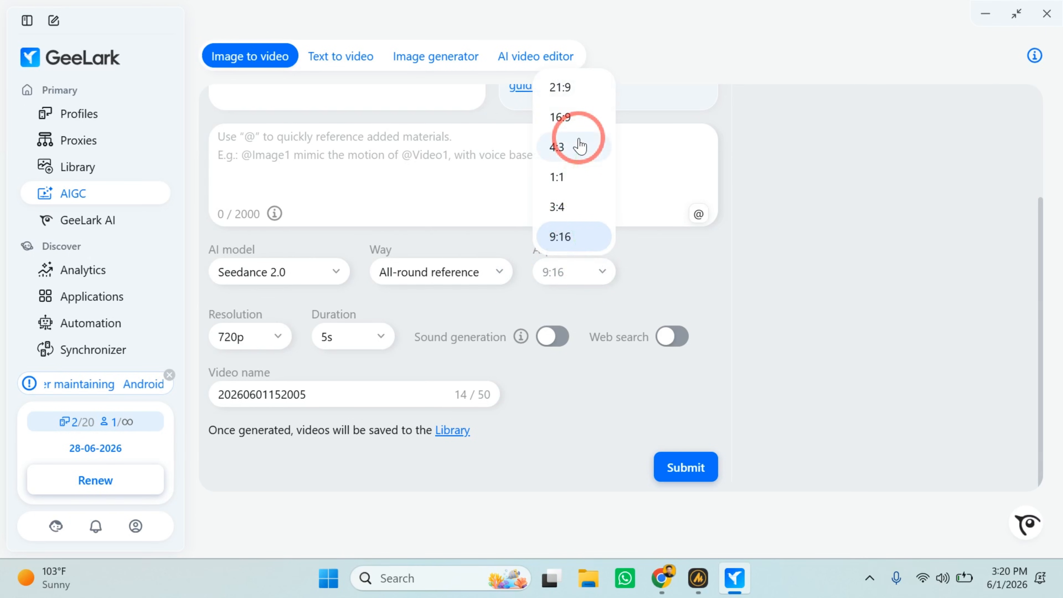
left_click(709, 333)
scroll(453, 296, "up", 4)
scroll(453, 296, "down", 4)
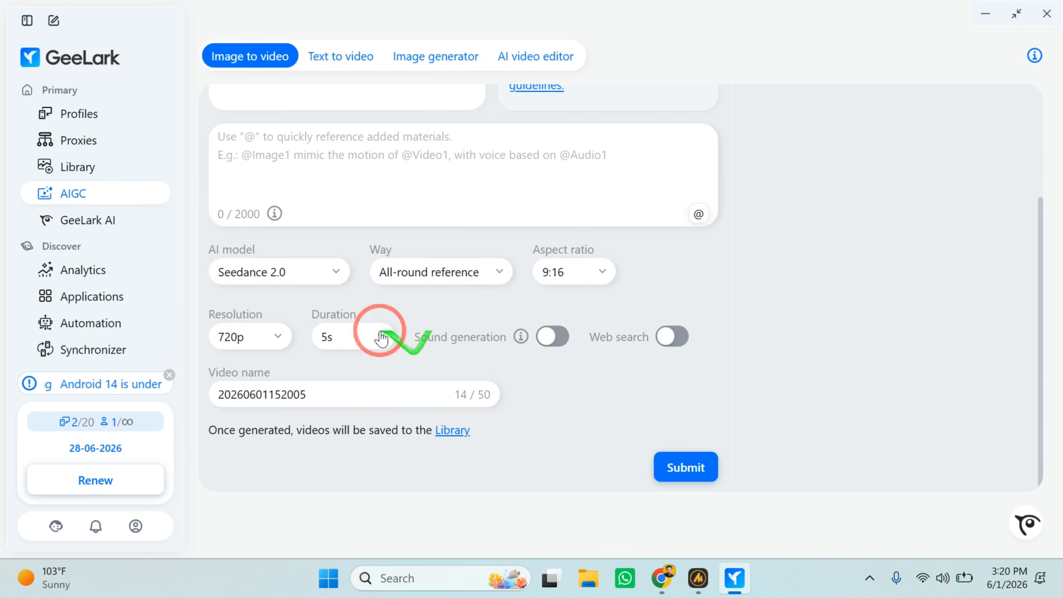
left_click(381, 339)
scroll(768, 267, "up", 4)
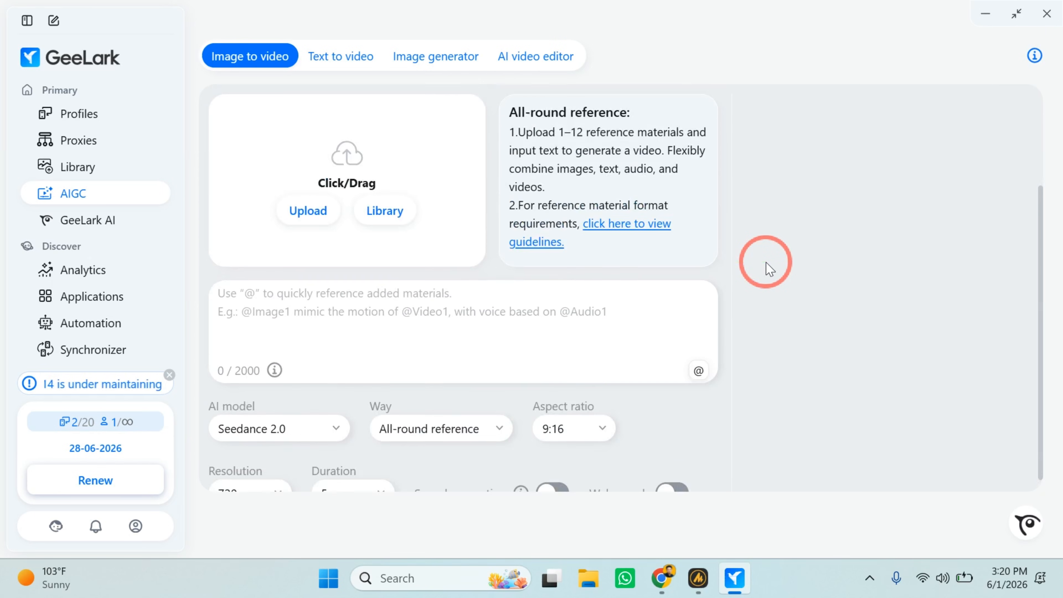
Switch AIGC to text-to-video, look over its settings, and play the sample video in the enlarged preview.
left_click(339, 65)
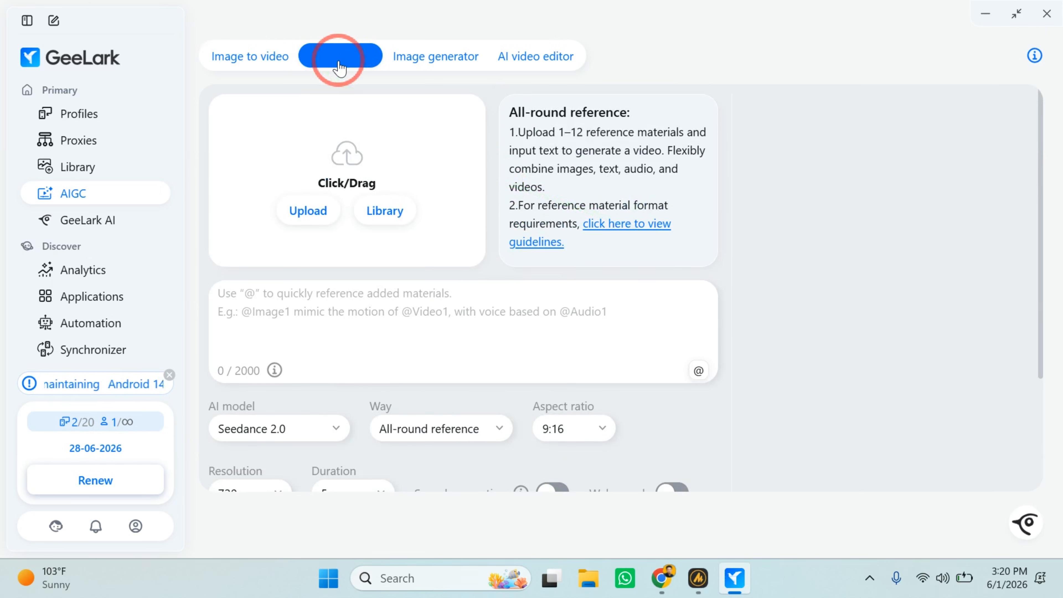
scroll(492, 253, "right", 5)
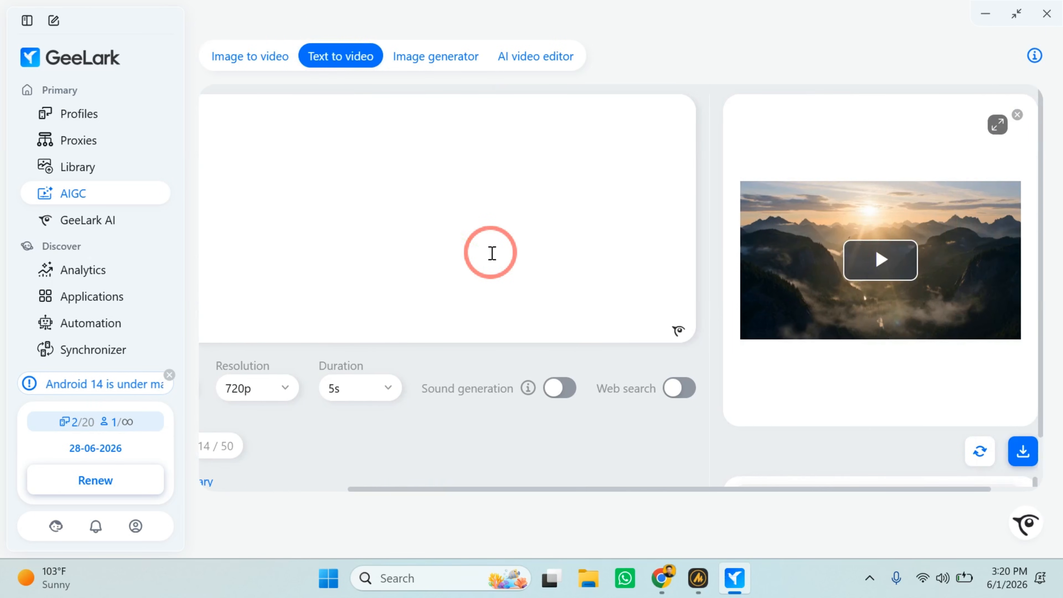
scroll(493, 253, "left", 5)
scroll(492, 254, "right", 6)
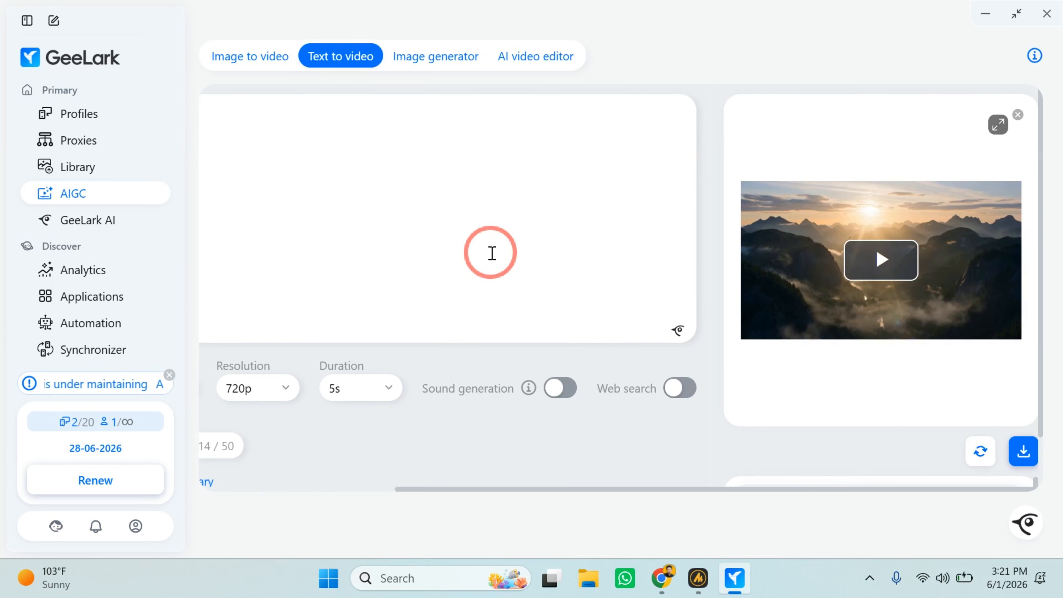
left_click(871, 271)
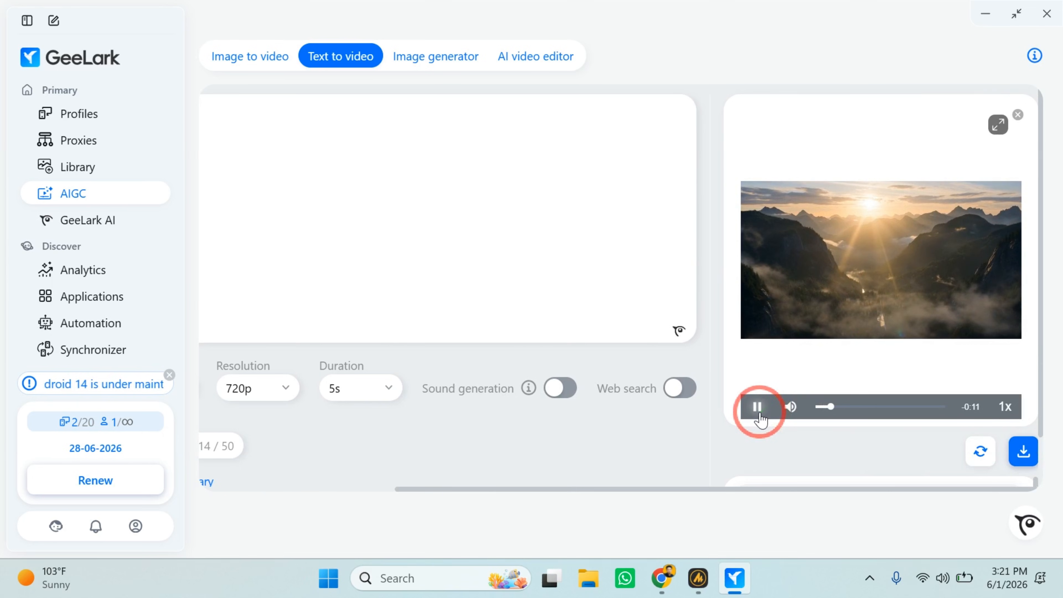
left_click(998, 124)
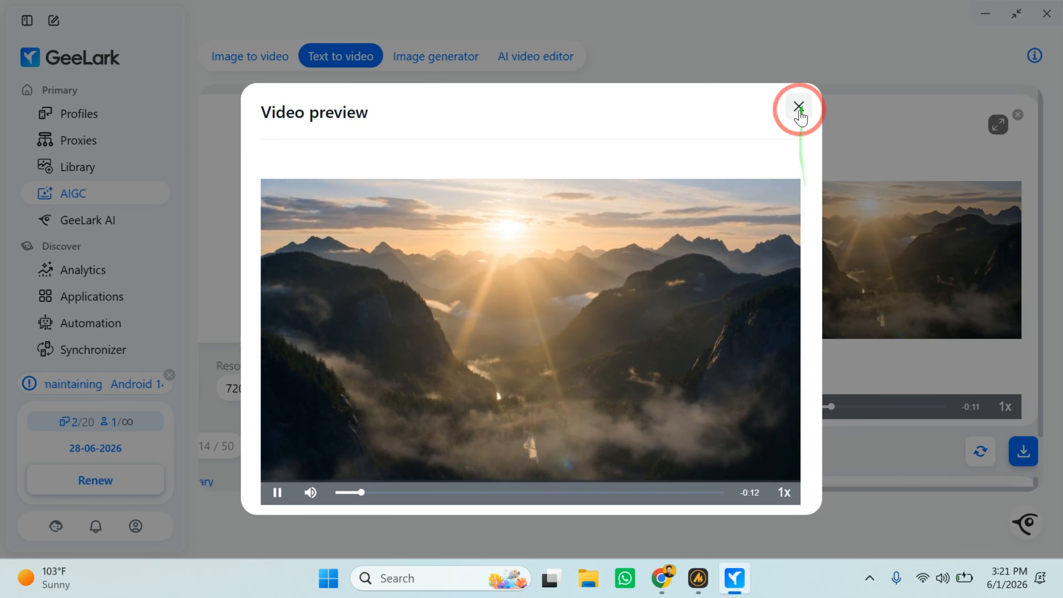
Close the enlarged video preview and look over the text-to-video prompt area, settings and generated sample.
left_click(799, 108)
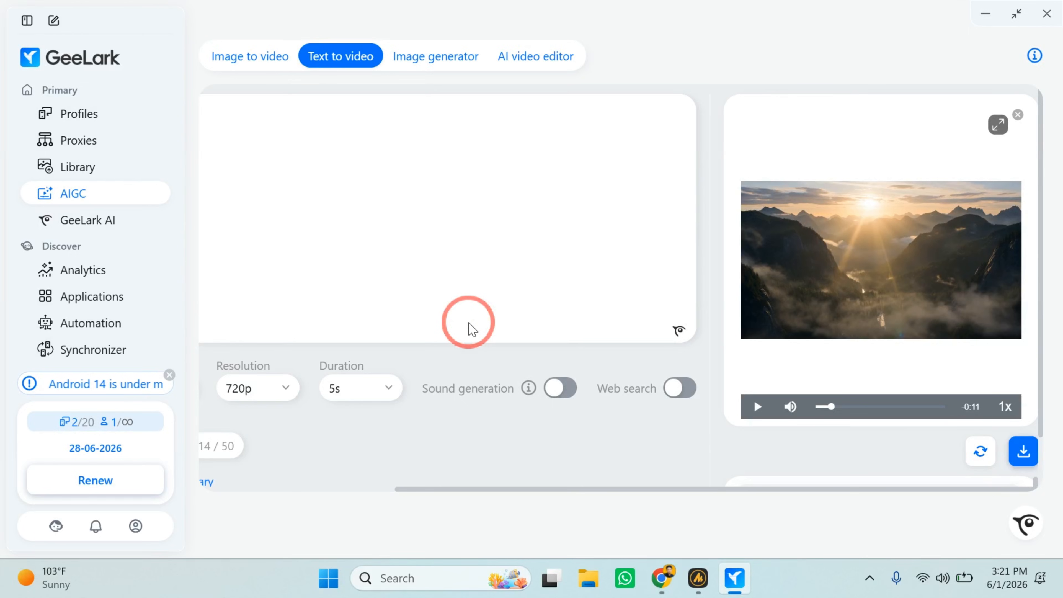
scroll(439, 225, "left", 5)
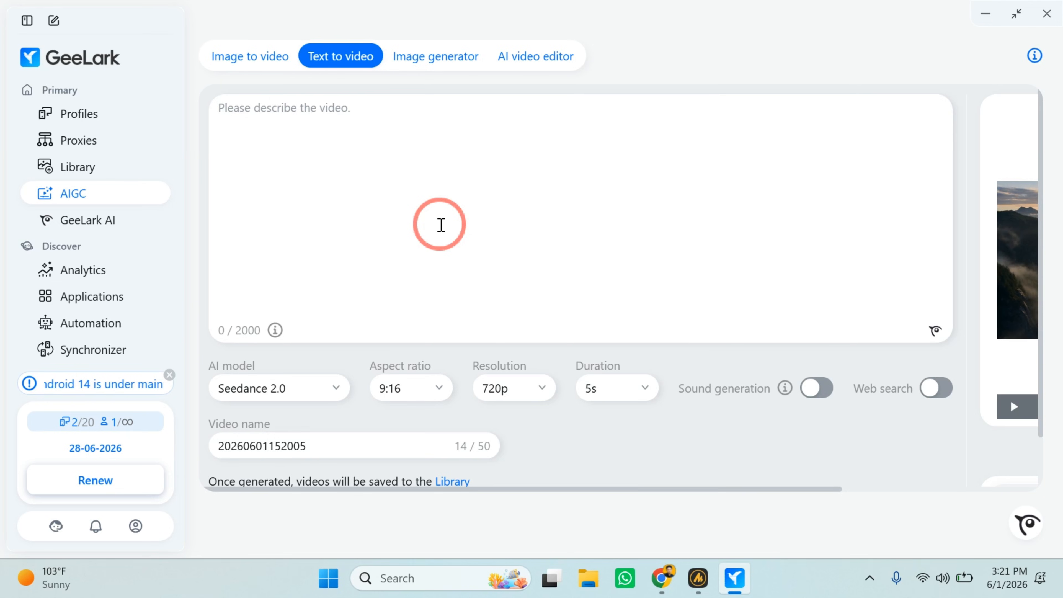
scroll(440, 225, "right", 5)
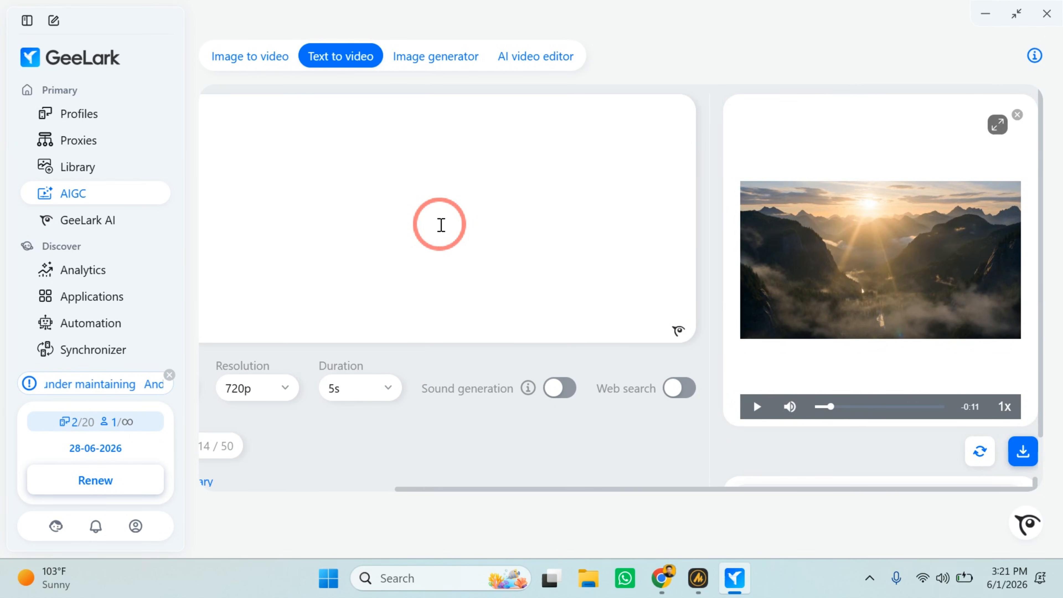
scroll(441, 225, "left", 5)
scroll(441, 225, "right", 5)
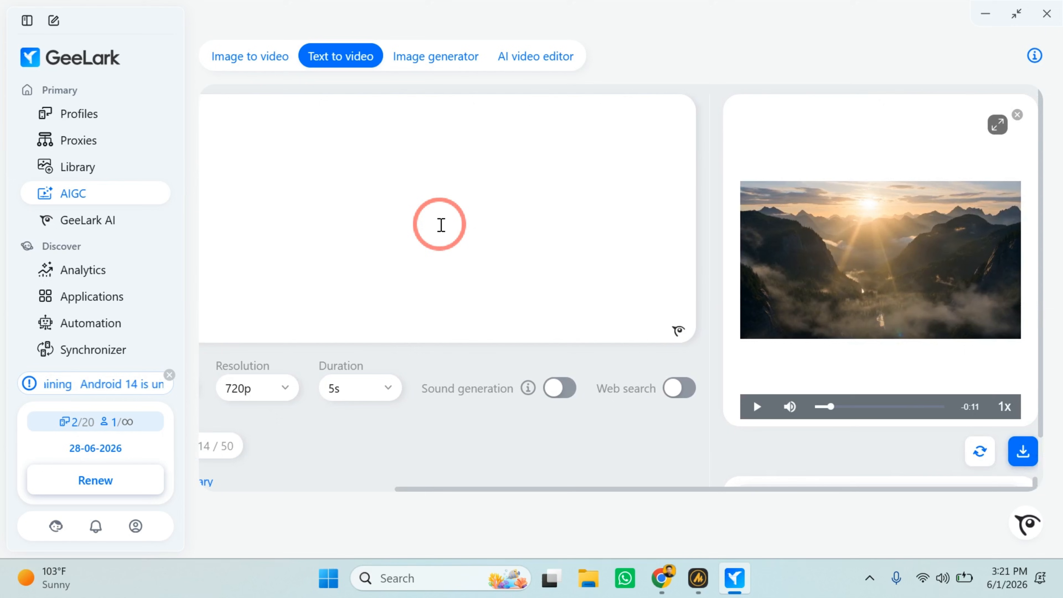
Open the AIGC image generator and check the available AI models, keeping GPT Image 2.
left_click(437, 59)
scroll(398, 200, "down", 3)
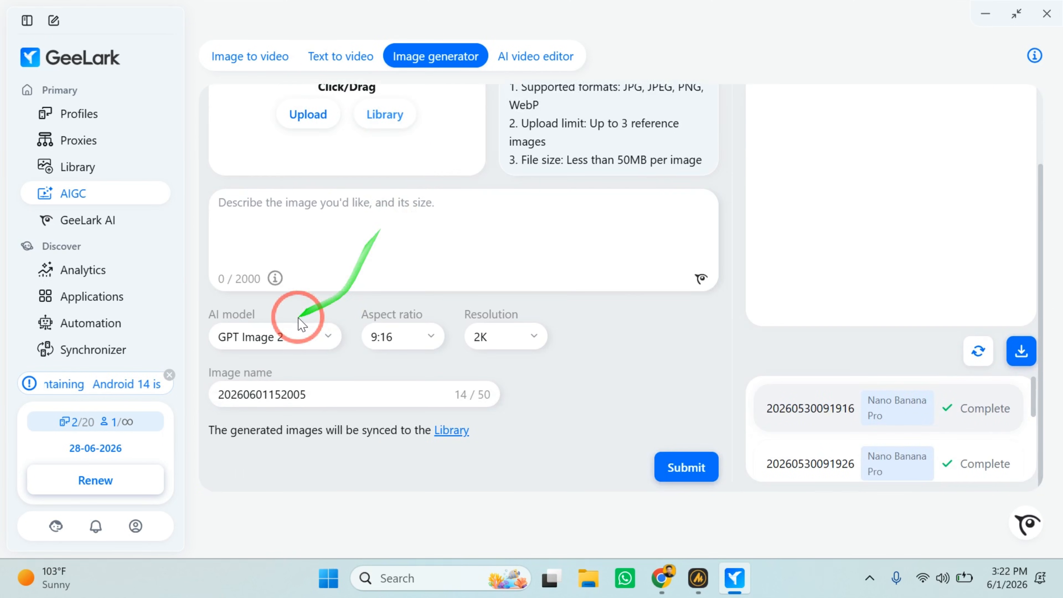
left_click(269, 338)
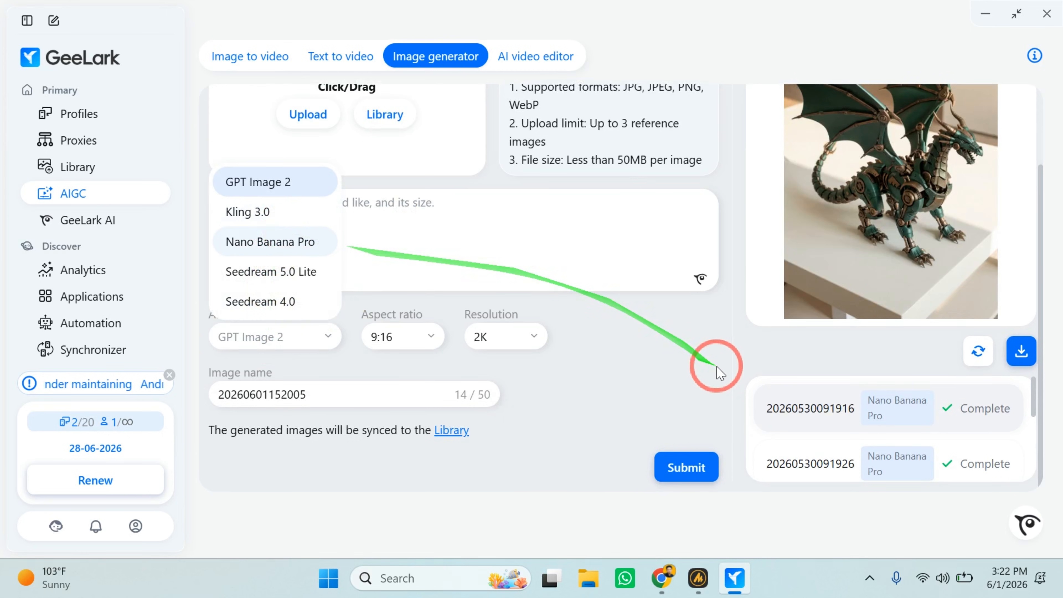
left_click(629, 362)
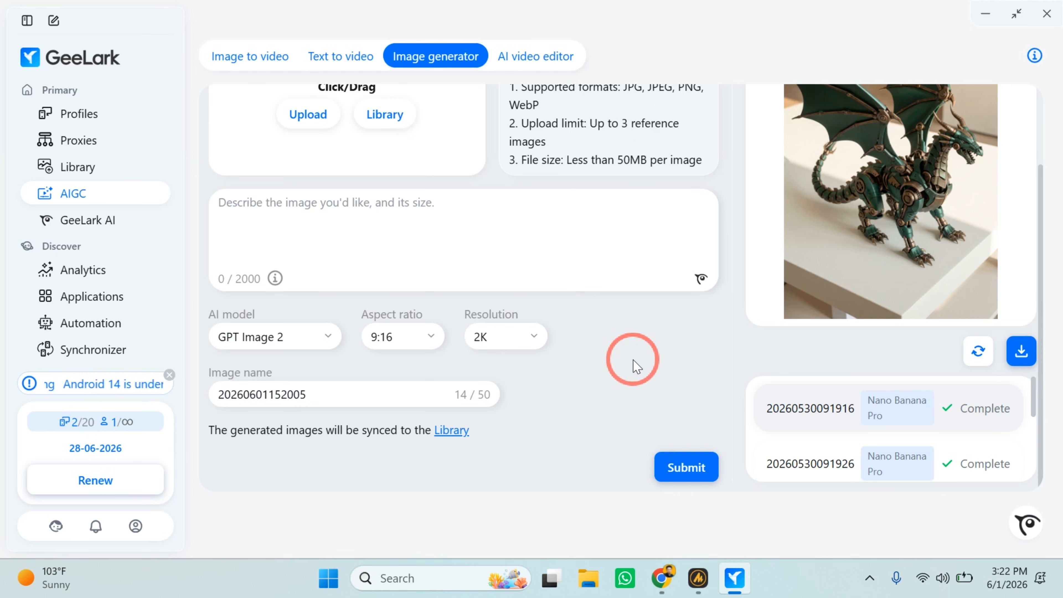
Examine the generated mechanical dragon image together with the image generator's upload requirements and settings.
scroll(921, 256, "up", 3)
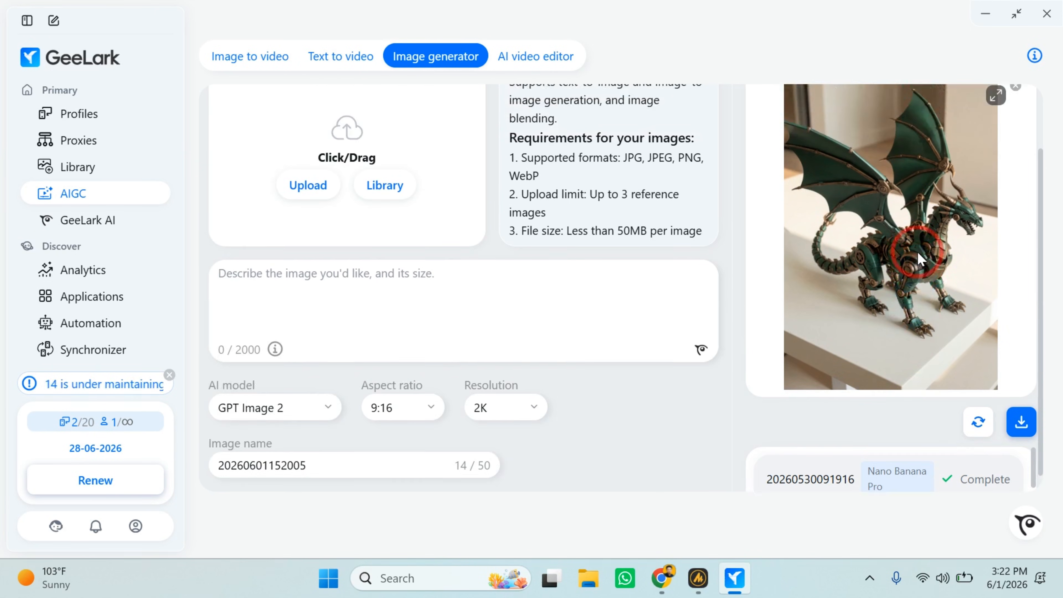
scroll(918, 252, "down", 3)
scroll(885, 355, "up", 3)
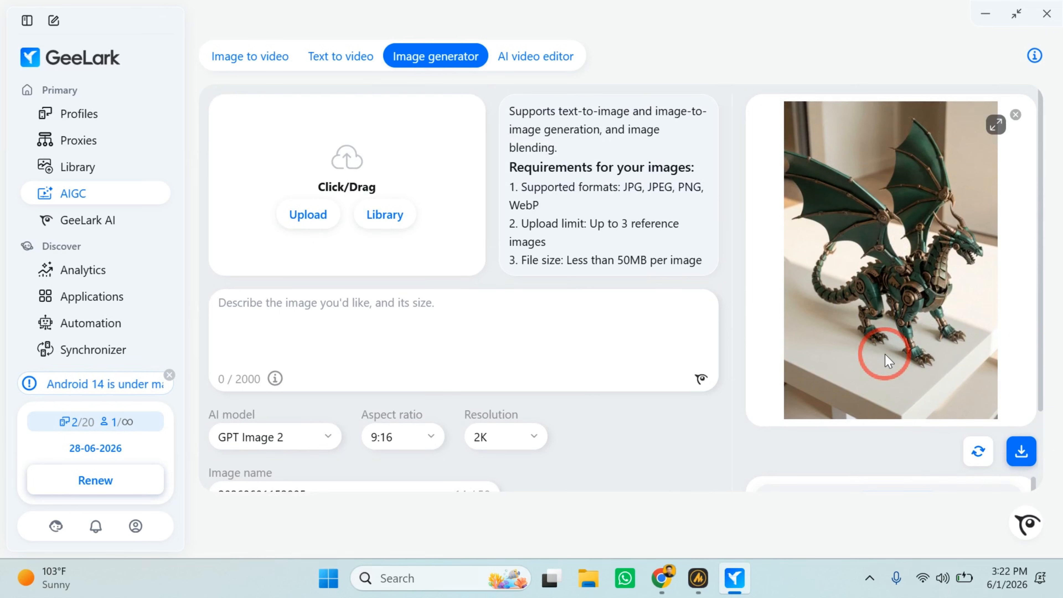
scroll(885, 355, "down", 2)
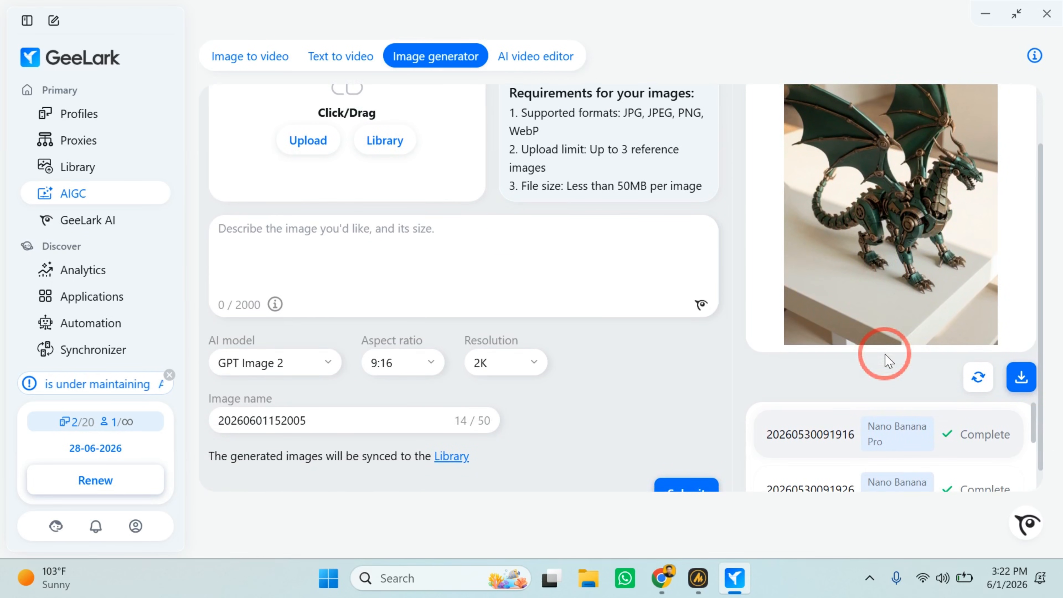
scroll(888, 359, "up", 1)
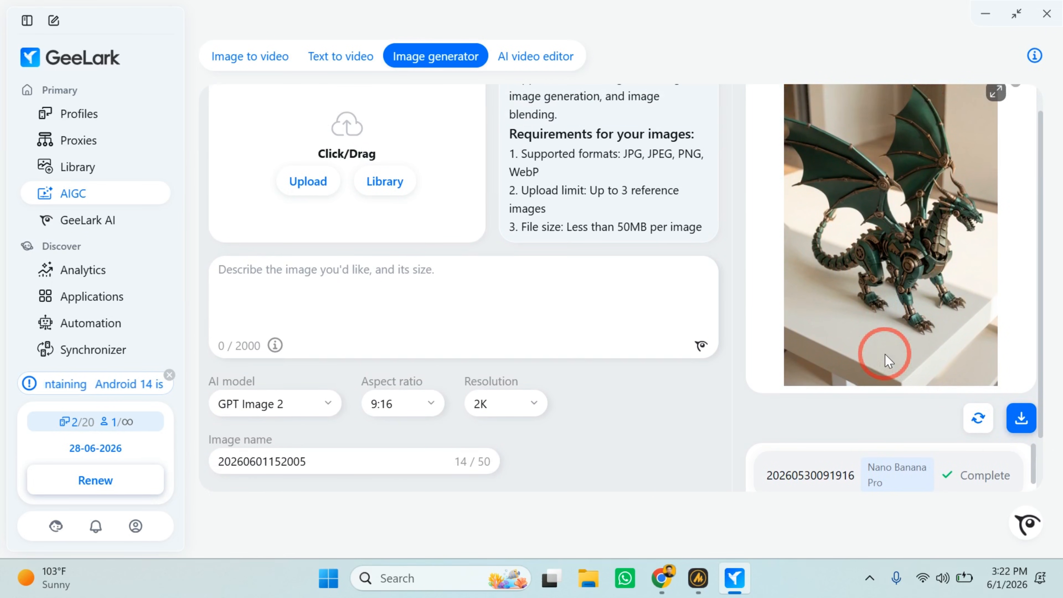
scroll(888, 358, "up", 1)
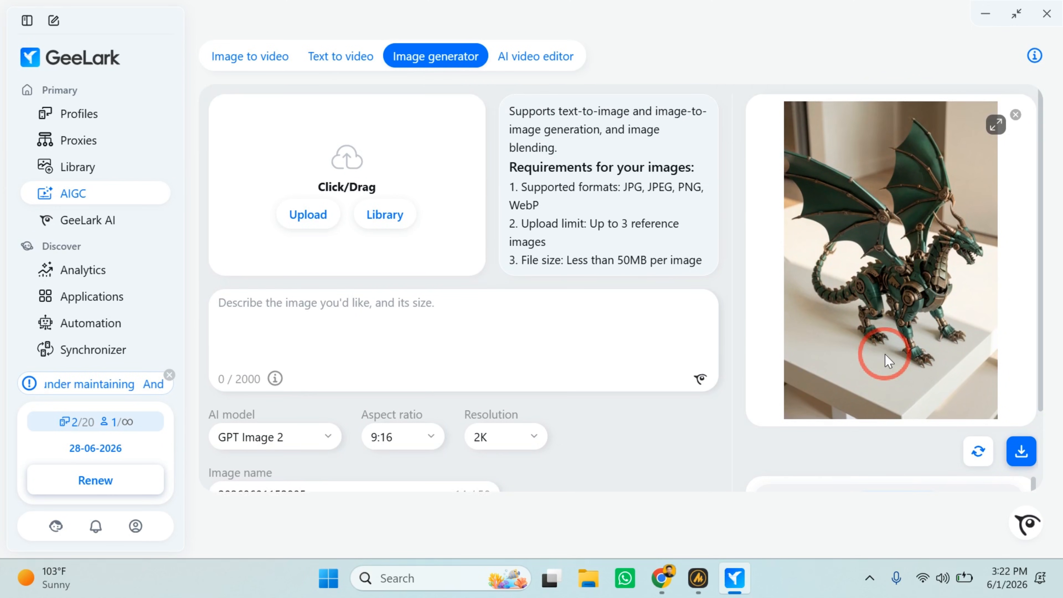
scroll(884, 354, "down", 1)
scroll(885, 354, "up", 1)
scroll(752, 415, "down", 2)
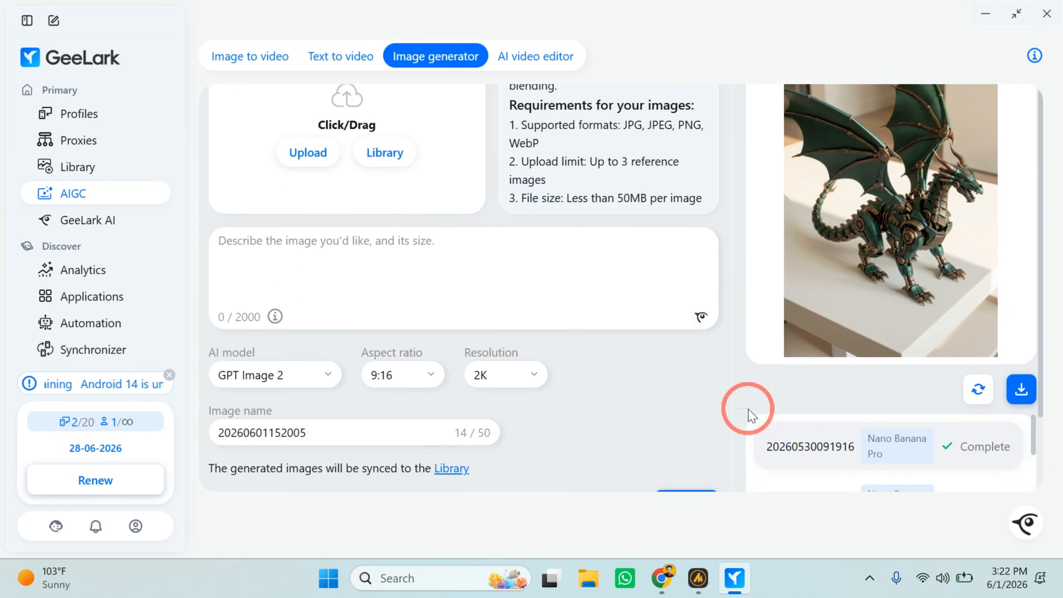
scroll(752, 415, "down", 1)
scroll(850, 440, "down", 2)
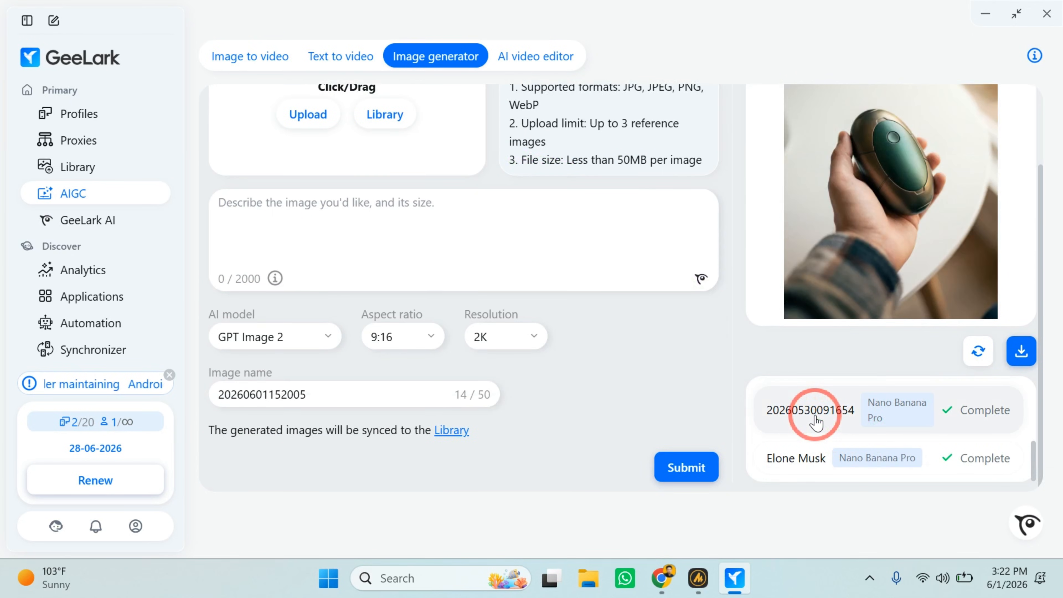
scroll(815, 422, "up", 2)
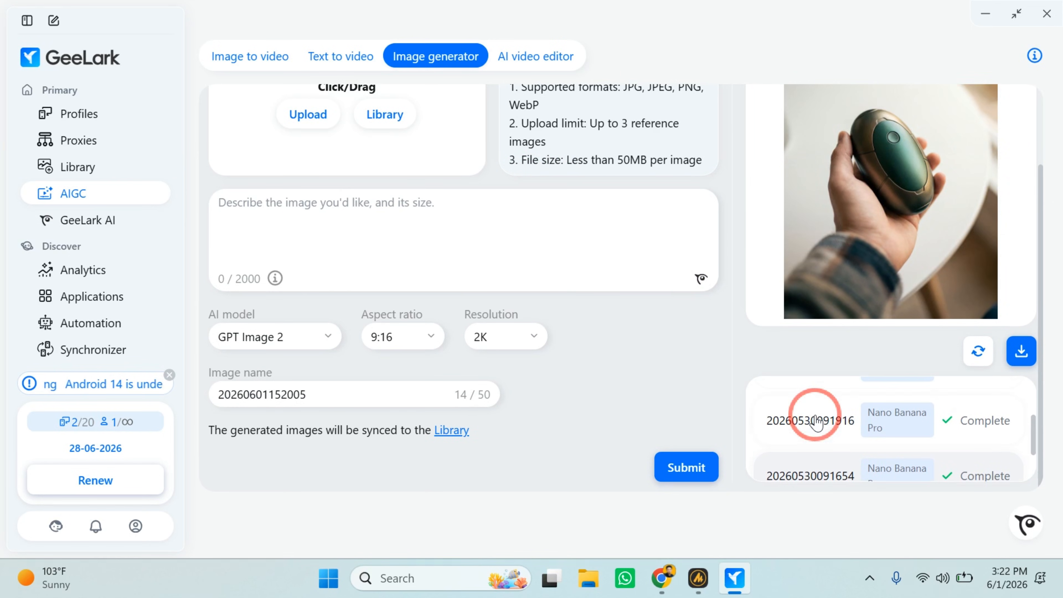
left_click(816, 422)
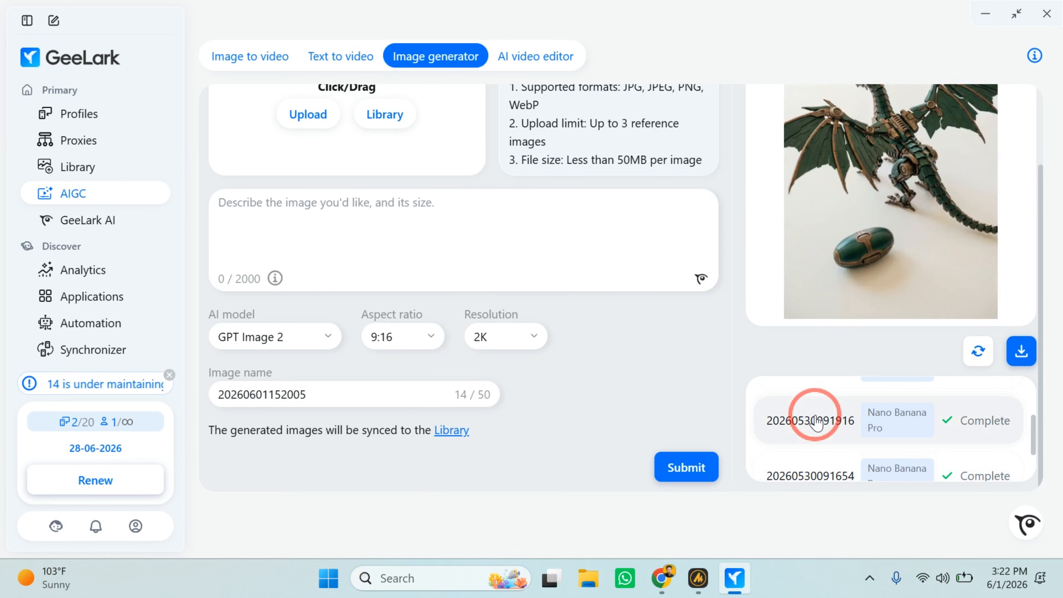
scroll(728, 383, "up", 3)
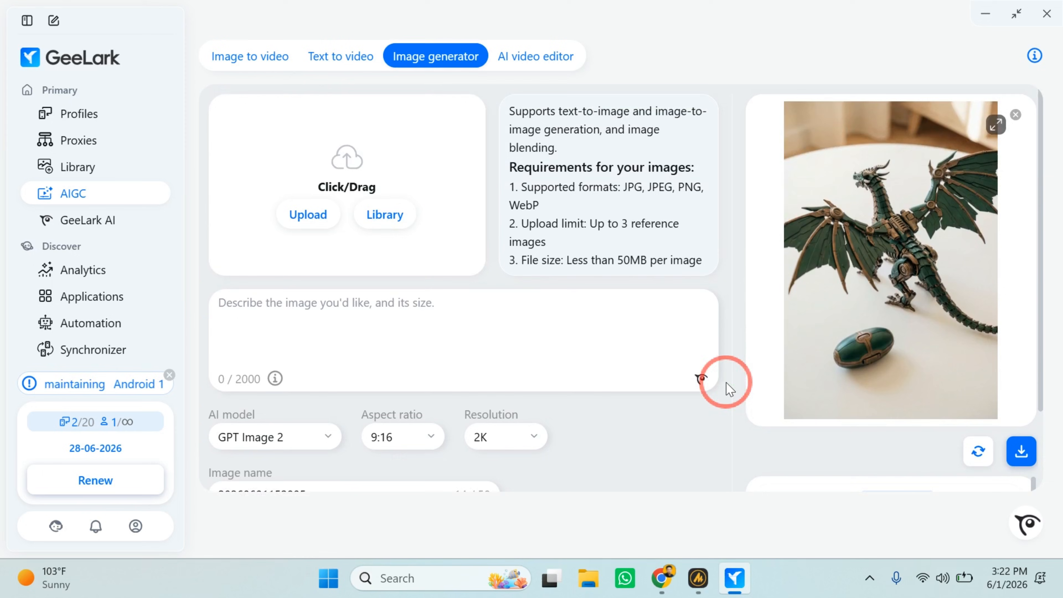
Return to the image-to-video generator and change its AI model to Kling 3.0.
left_click(248, 54)
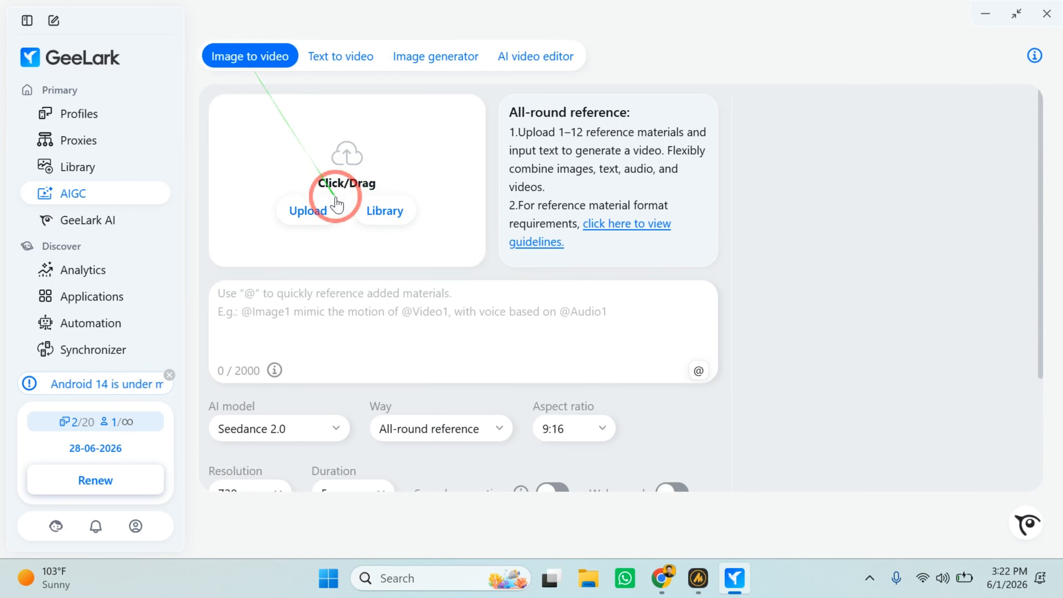
left_click(289, 428)
left_click(264, 274)
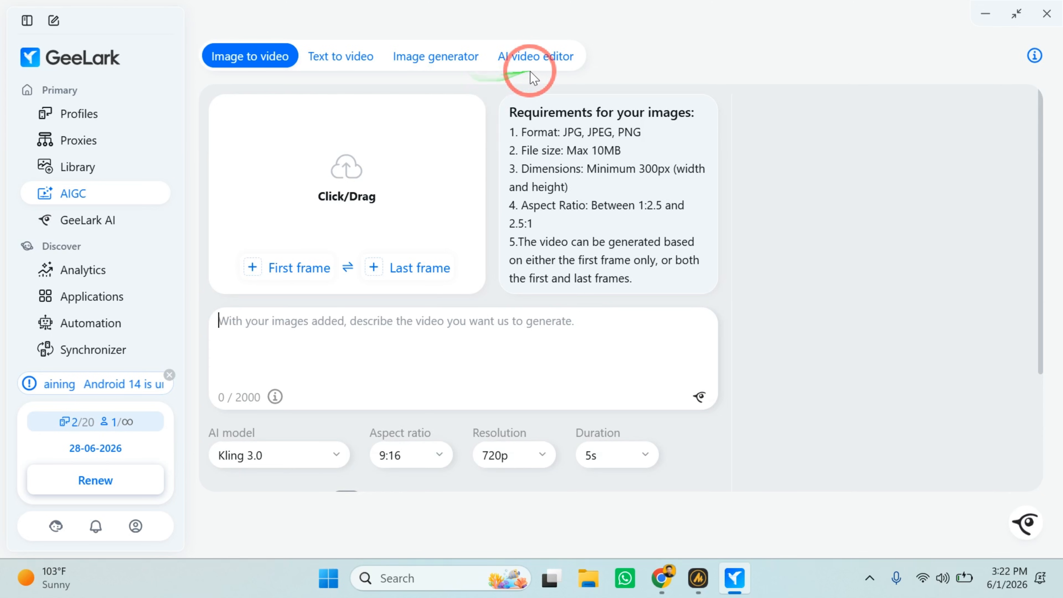
Open the AI video editor and look through its primary editing options, flips, effects and batch upload area.
left_click(467, 70)
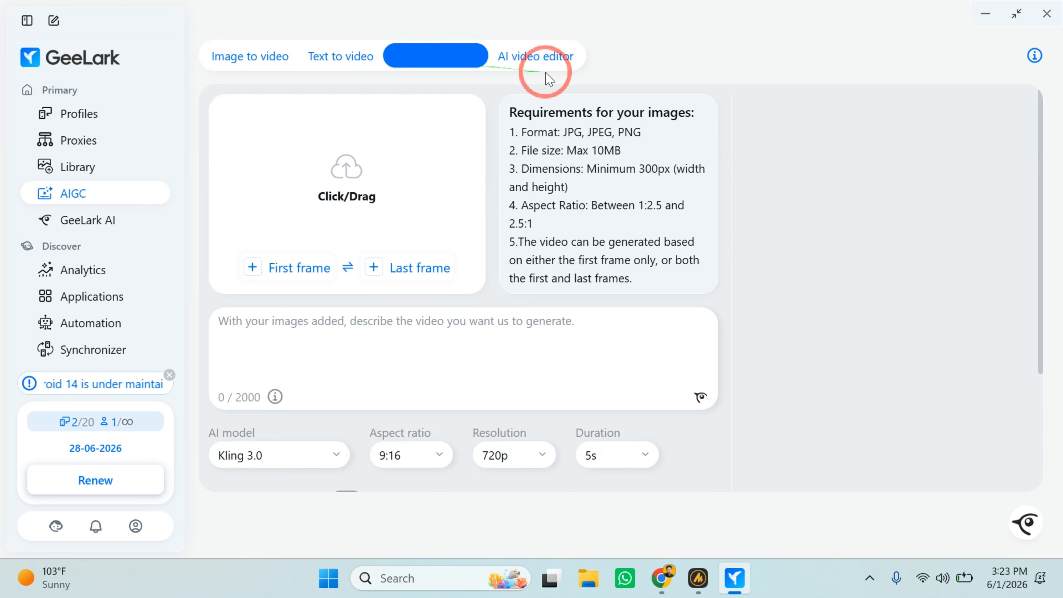
left_click(536, 63)
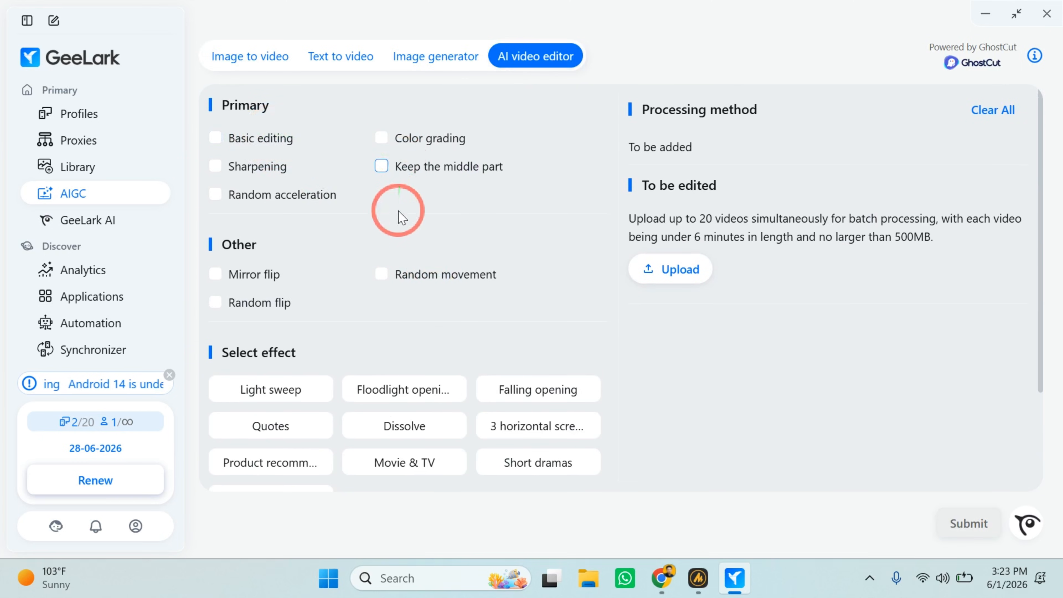
scroll(394, 277, "down", 3)
scroll(395, 285, "up", 3)
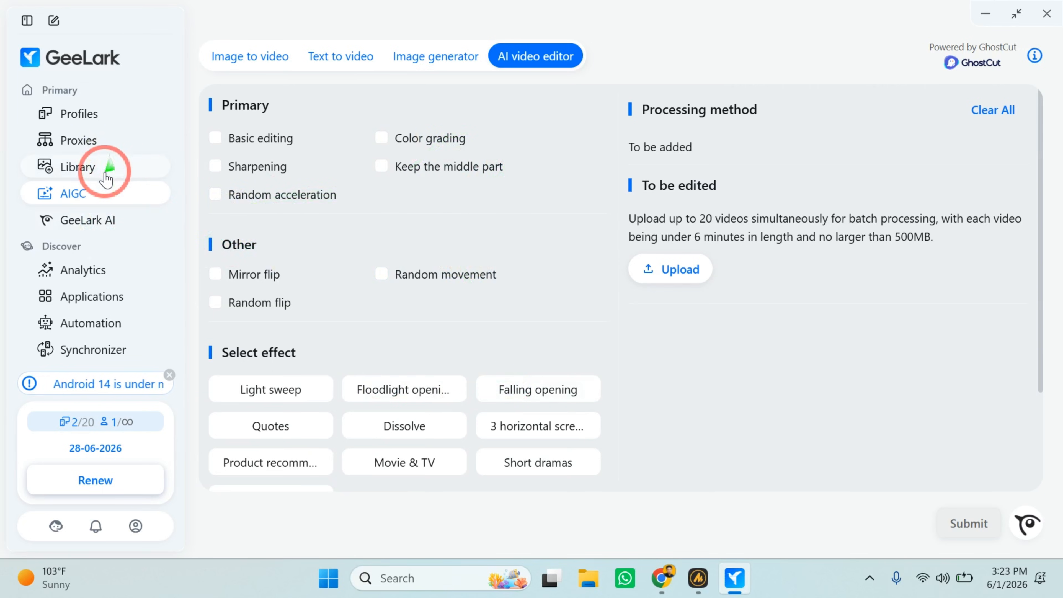
Open GeeLark AI and look through its AIGC, AI automation and Ask AI shortcuts.
left_click(86, 228)
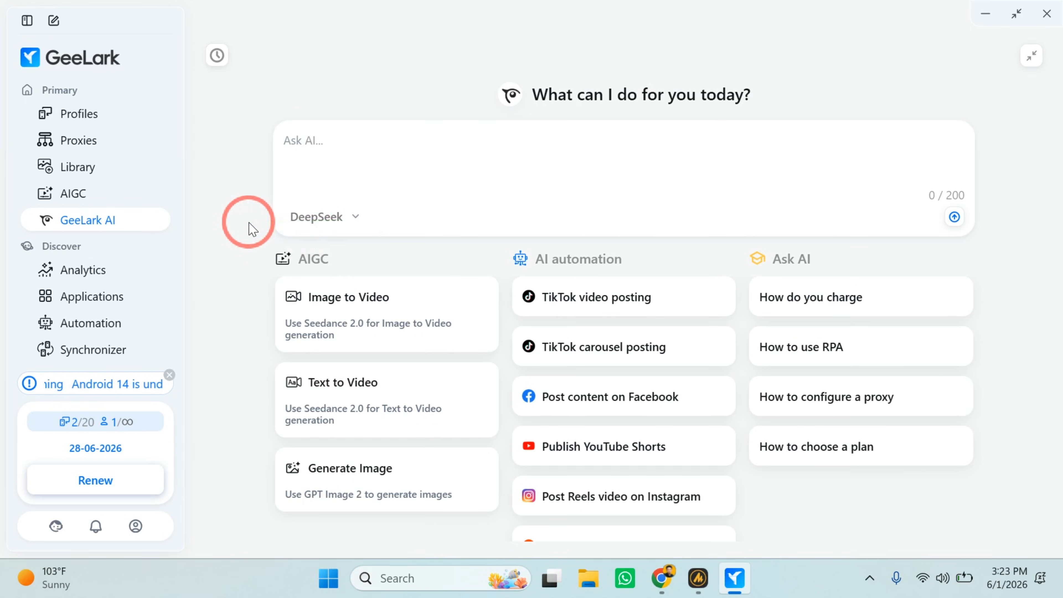
scroll(248, 223, "down", 1)
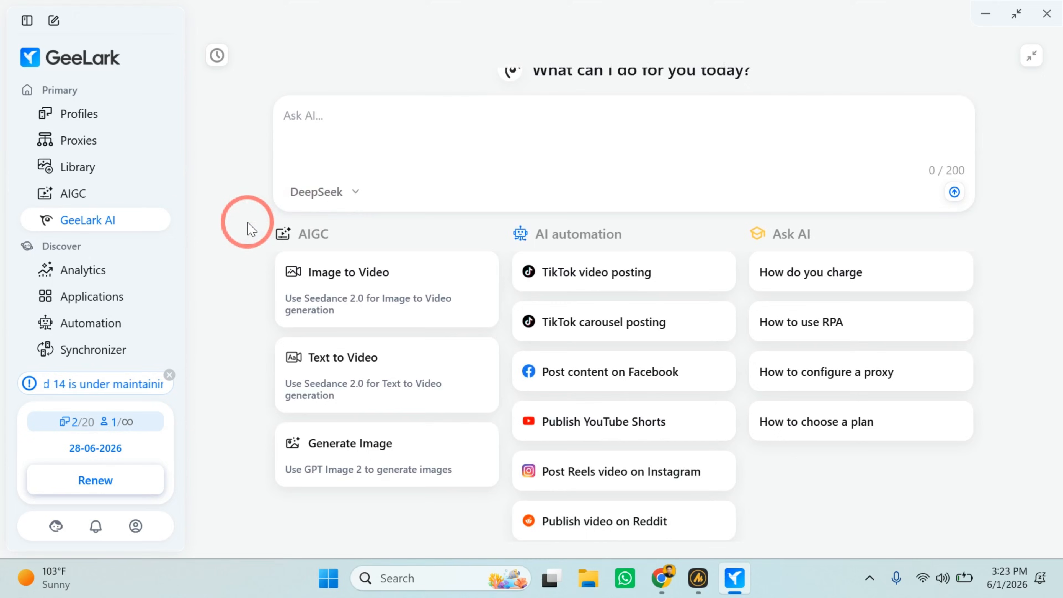
Open Analytics and look across the metric columns of the tracked TikTok account.
left_click(80, 164)
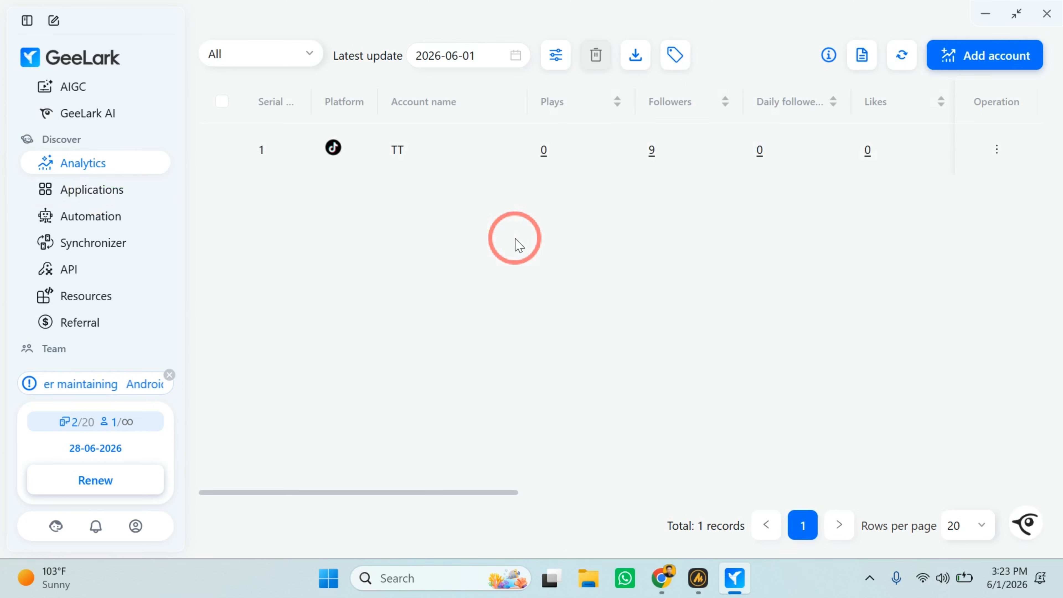
scroll(519, 245, "right", 5)
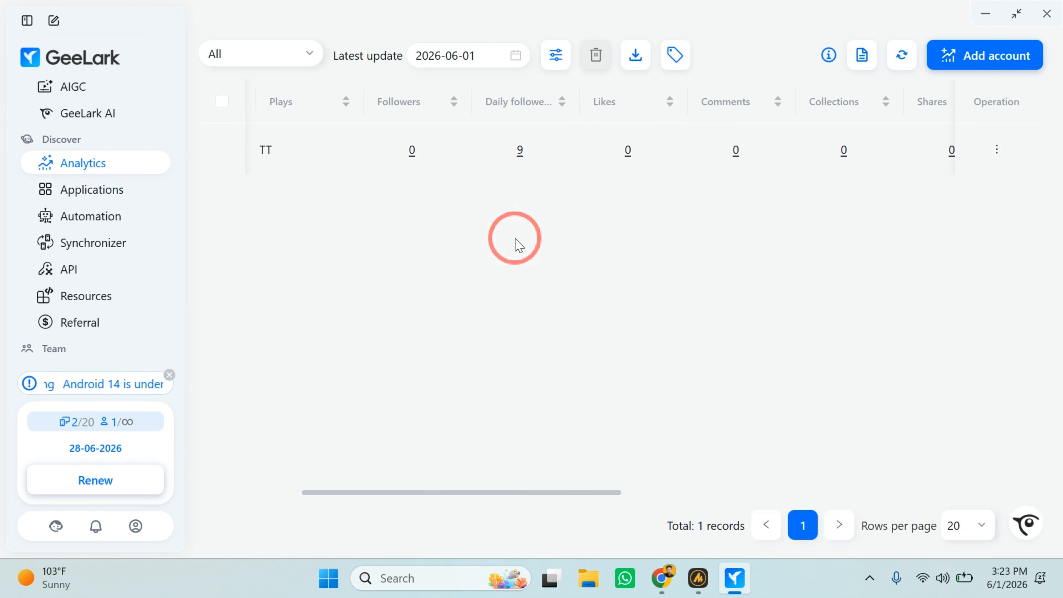
scroll(519, 245, "left", 5)
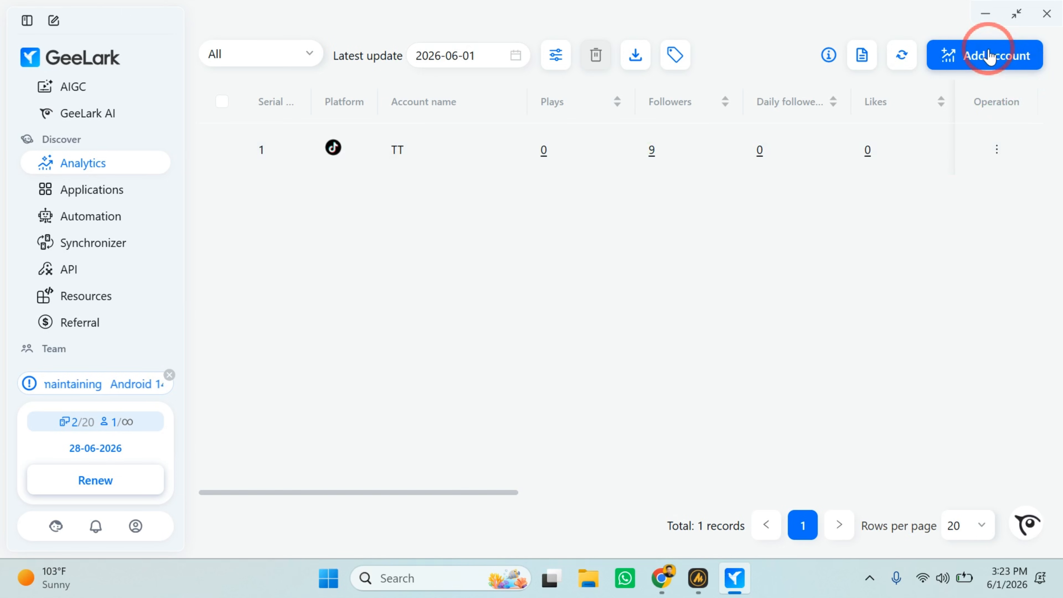
Check which platforms are offered when adding an analytics account, and close the form without adding one.
left_click(963, 67)
left_click(370, 285)
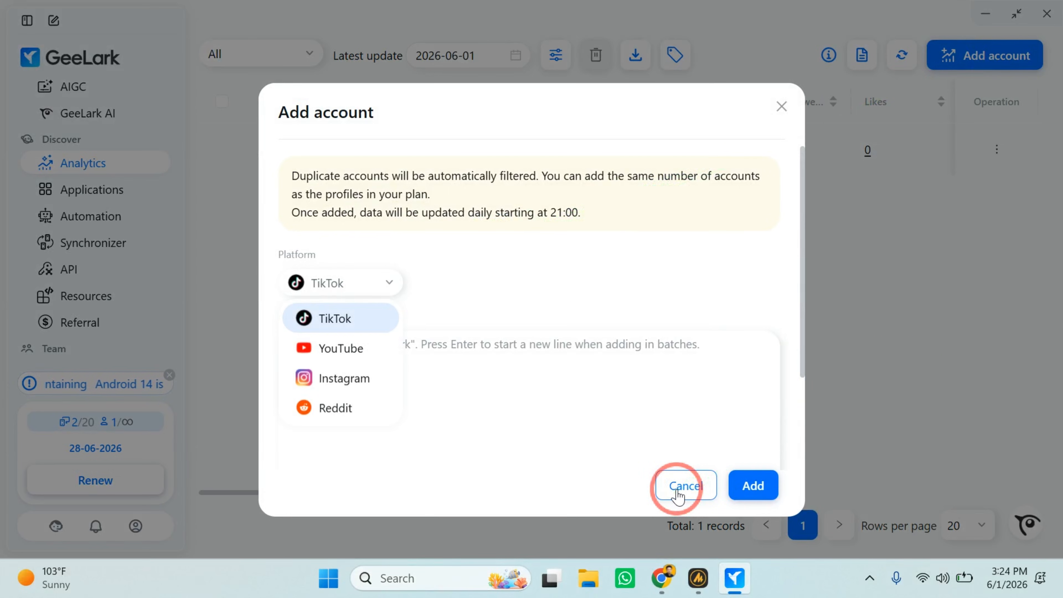
left_click(685, 486)
Review the TT account's analytics from plays and followers through likes, comments, collections, shares and karma.
scroll(534, 325, "right", 5)
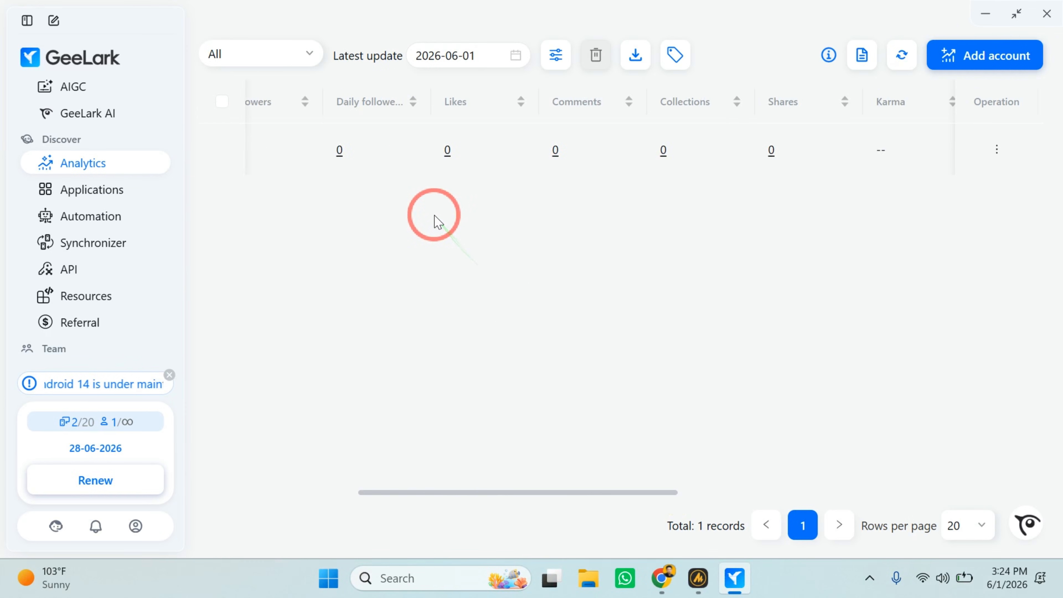
scroll(434, 221, "left", 5)
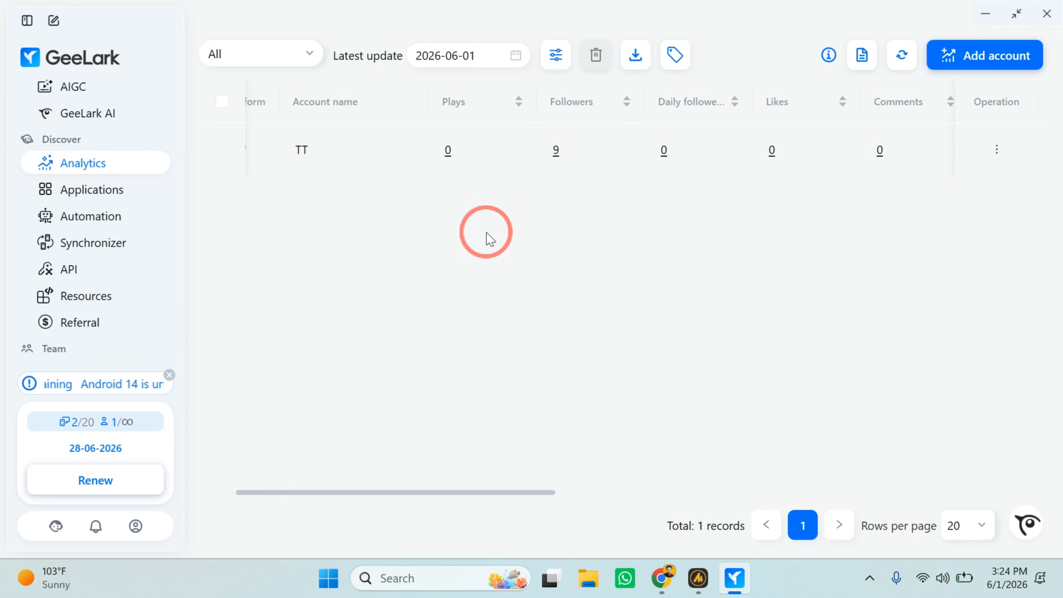
scroll(487, 236, "left", 2)
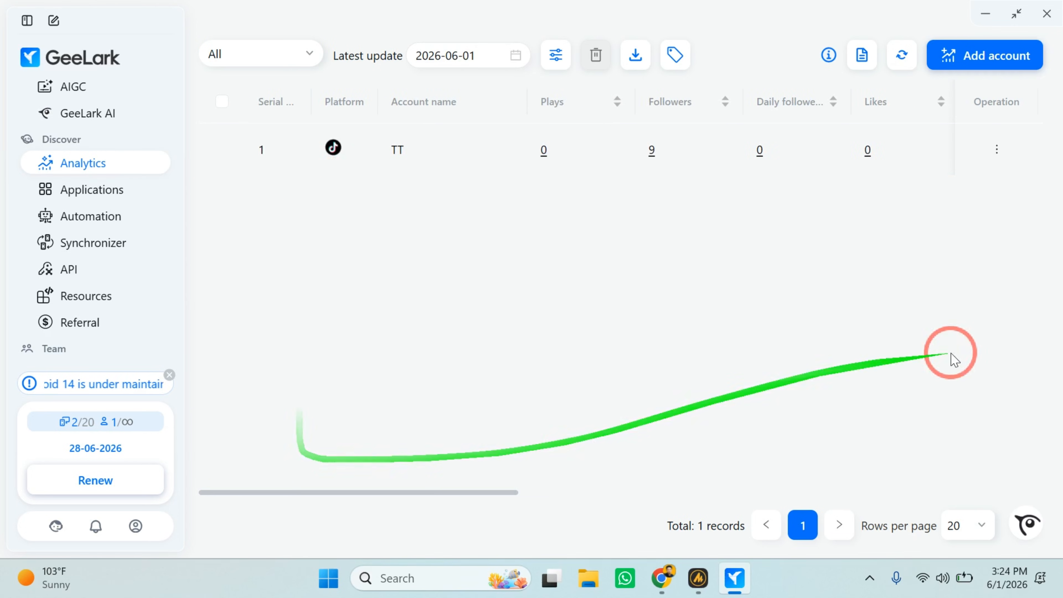
scroll(748, 287, "right", 5)
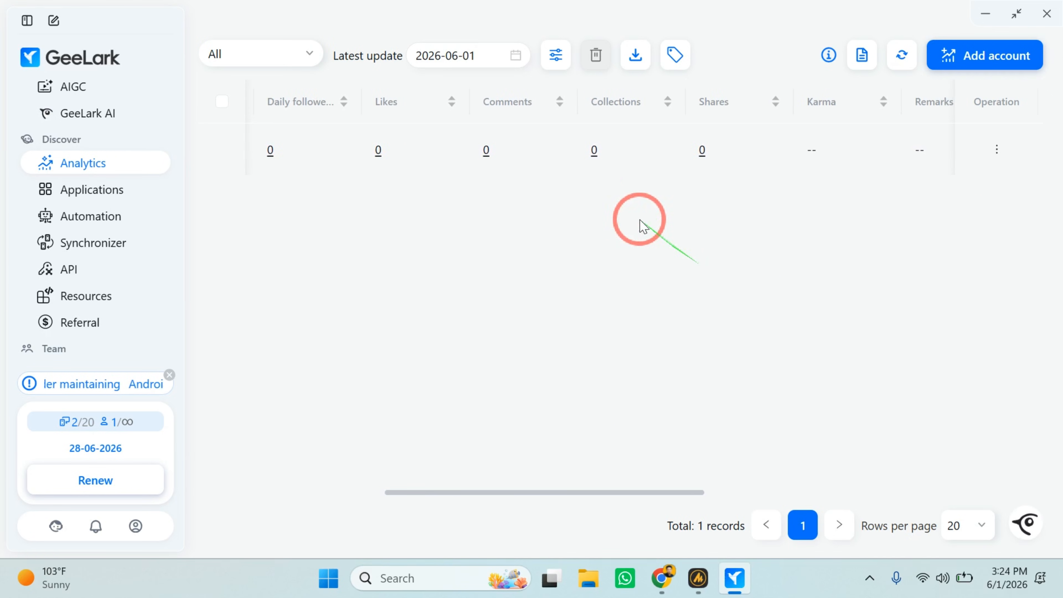
scroll(504, 167, "left", 1)
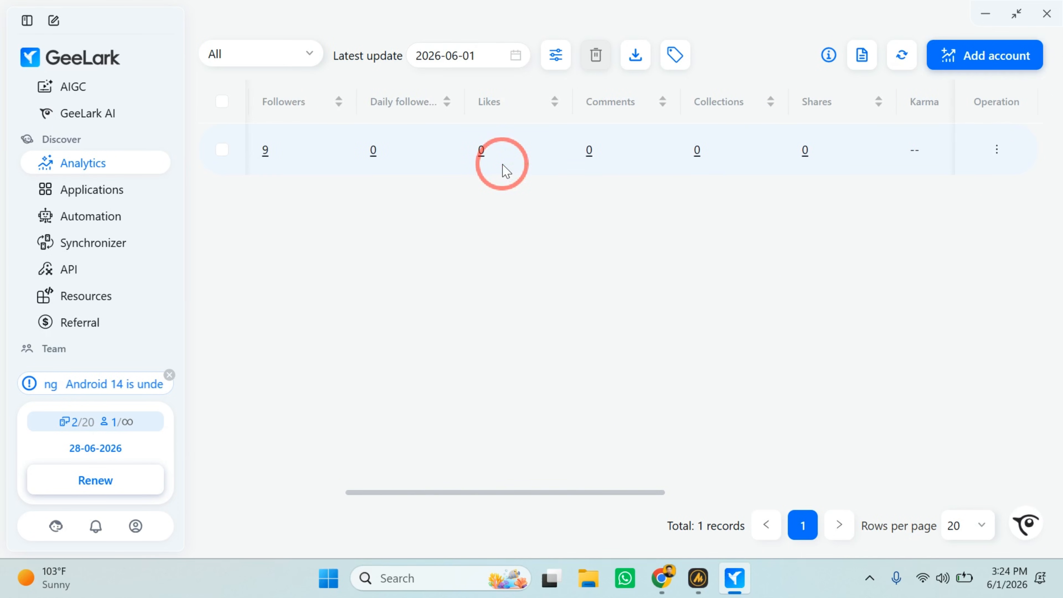
scroll(506, 170, "left", 5)
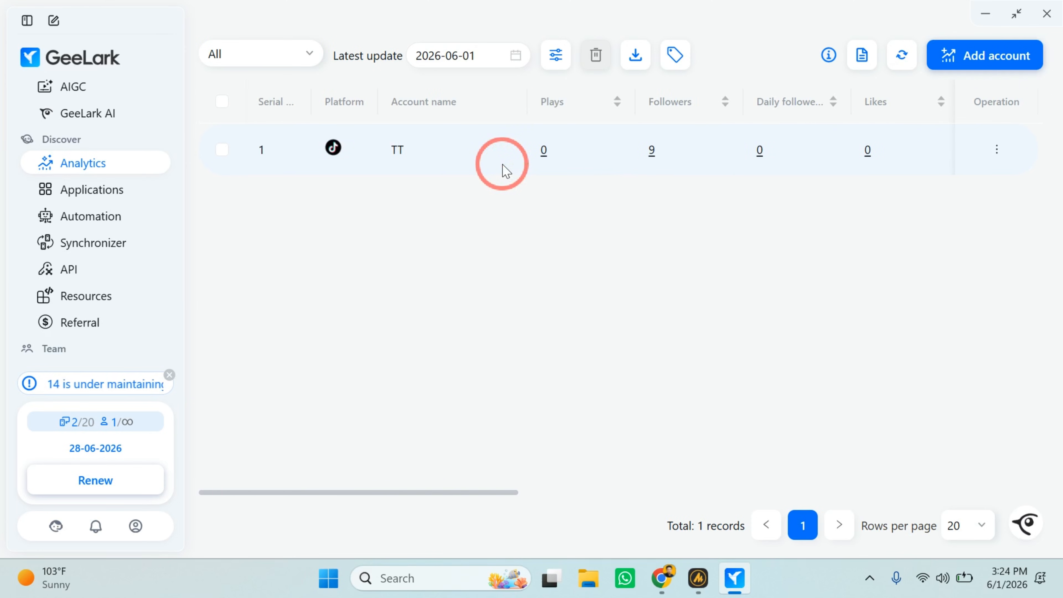
scroll(678, 288, "right", 3)
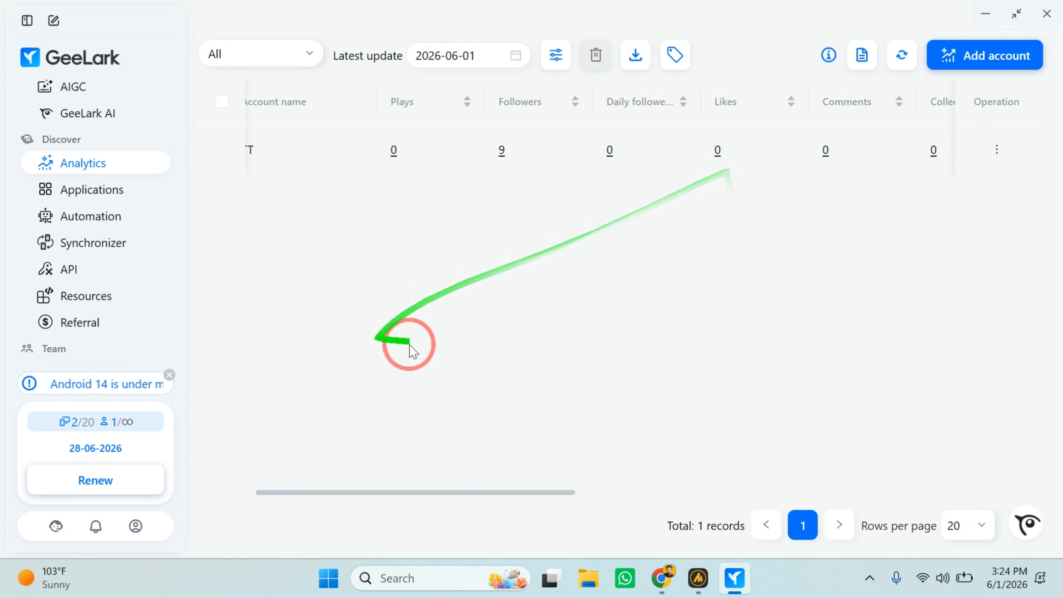
Look once more across the TT account's metric columns in Analytics.
scroll(582, 330, "right", 1)
scroll(583, 331, "right", 3)
scroll(584, 331, "left", 5)
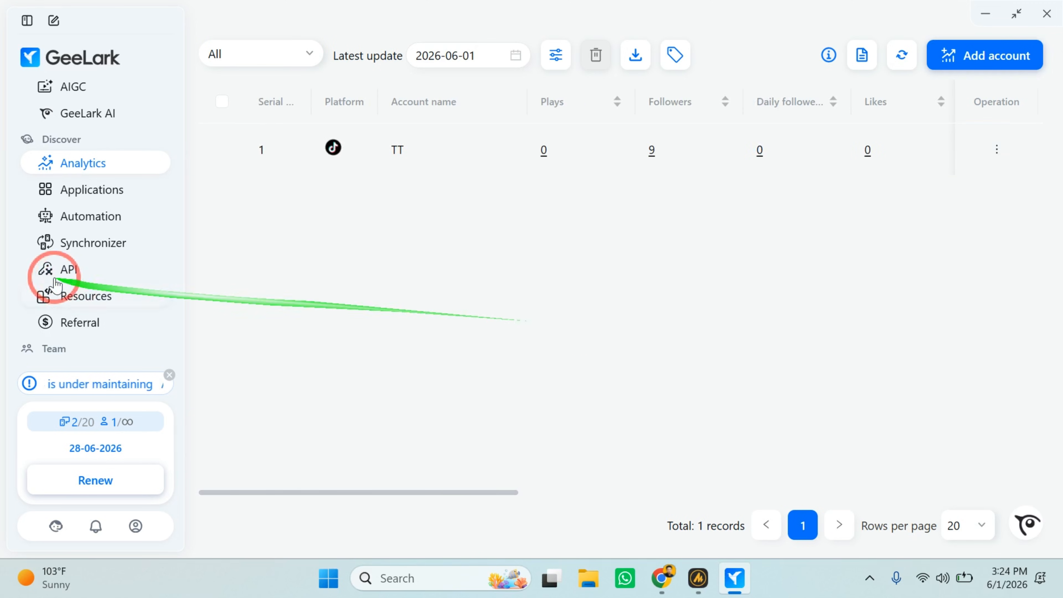
Open Applications and browse the App Store's list of installable cloud phone apps.
left_click(87, 196)
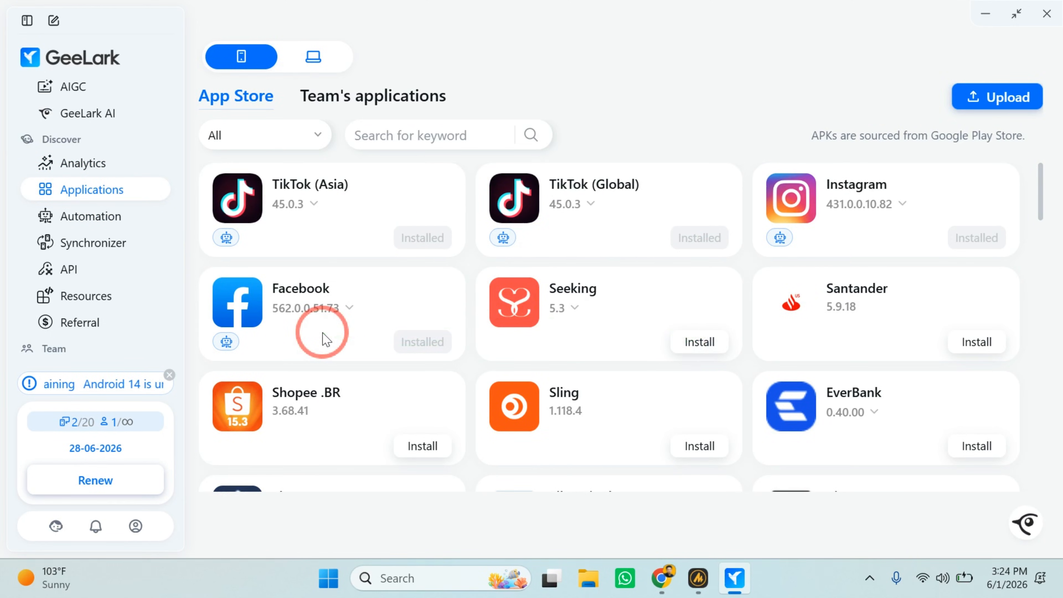
scroll(326, 335, "down", 10)
scroll(324, 333, "down", 10)
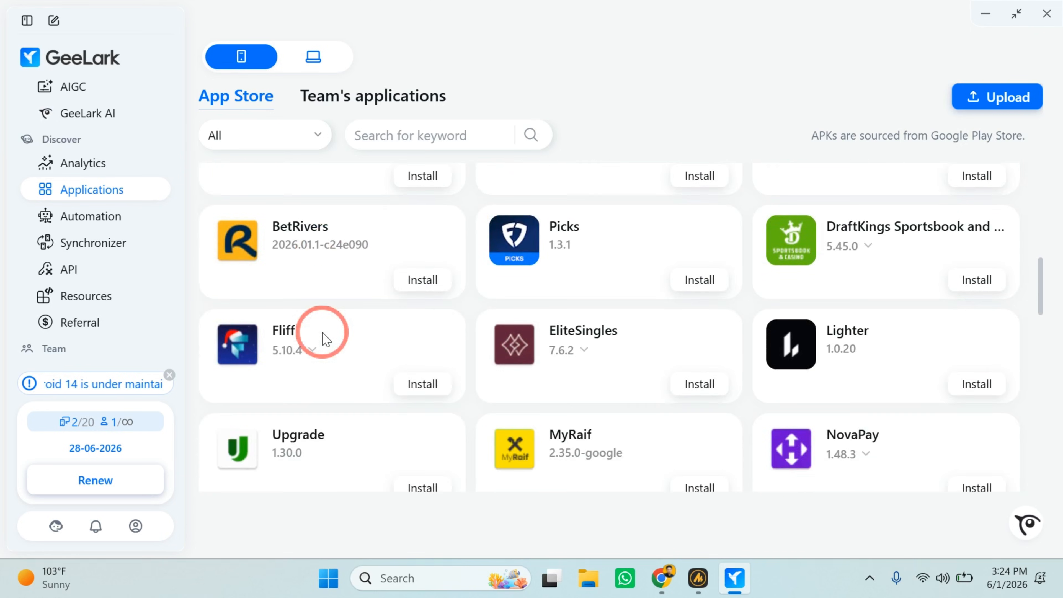
scroll(327, 338, "down", 2)
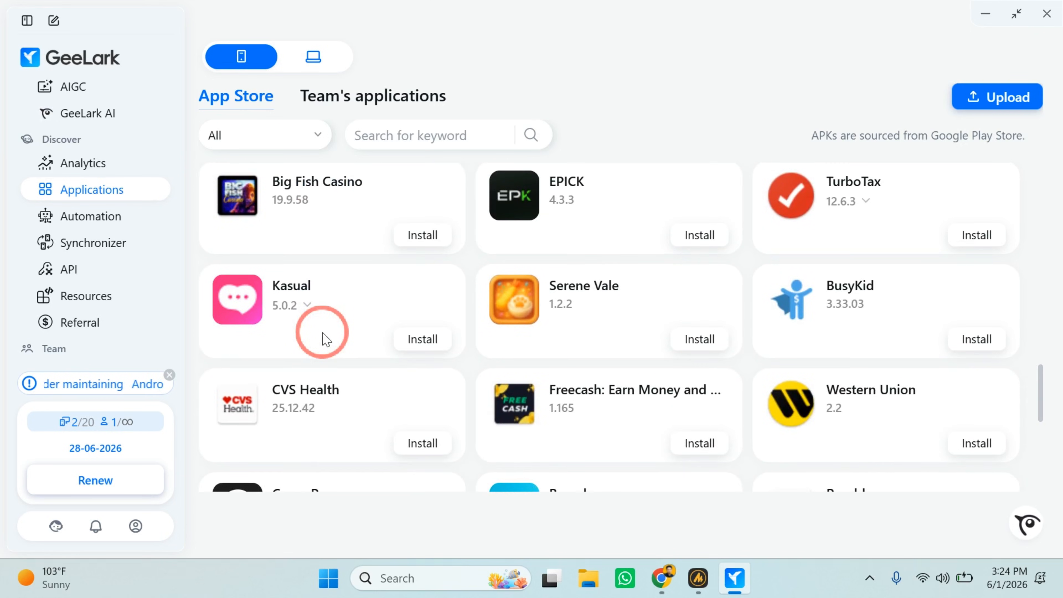
scroll(326, 338, "up", 20)
scroll(326, 338, "up", 1)
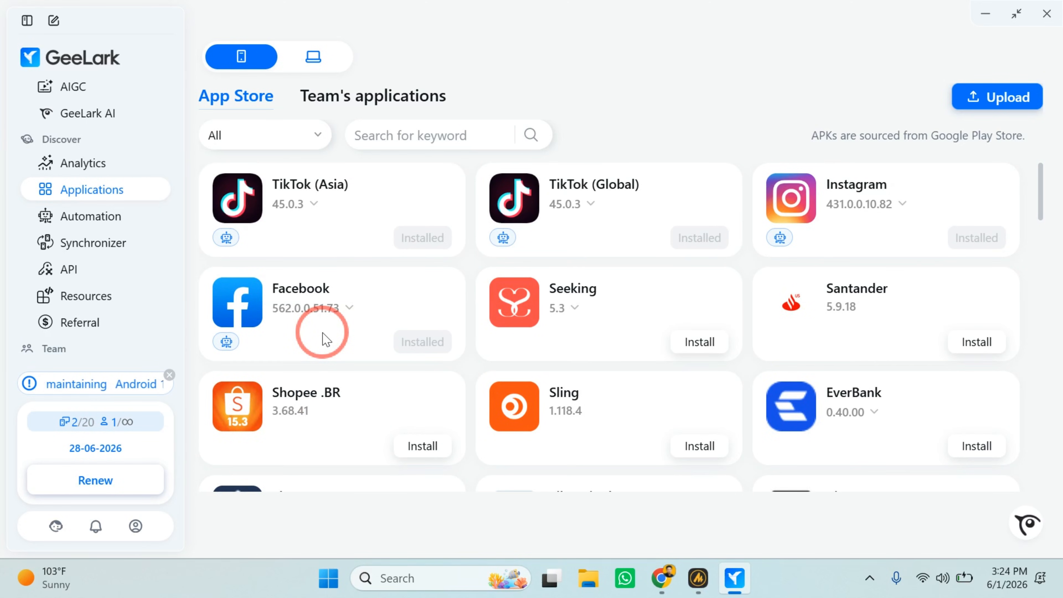
Open Automation and browse the Marketplace templates from the recommended ones down to the TikTok AI templates.
left_click(104, 216)
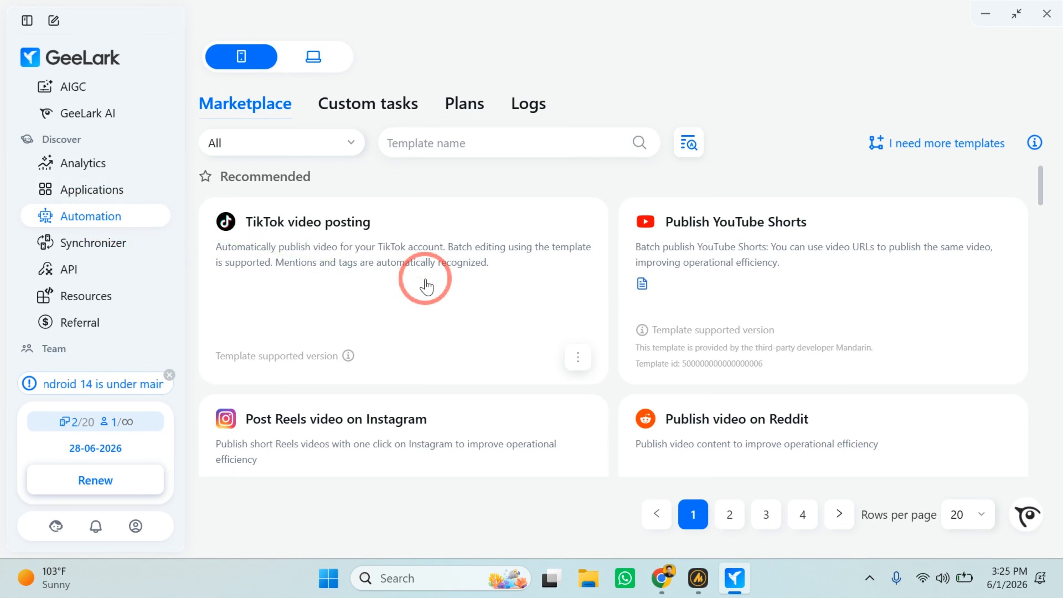
scroll(426, 286, "down", 1)
scroll(426, 286, "up", 1)
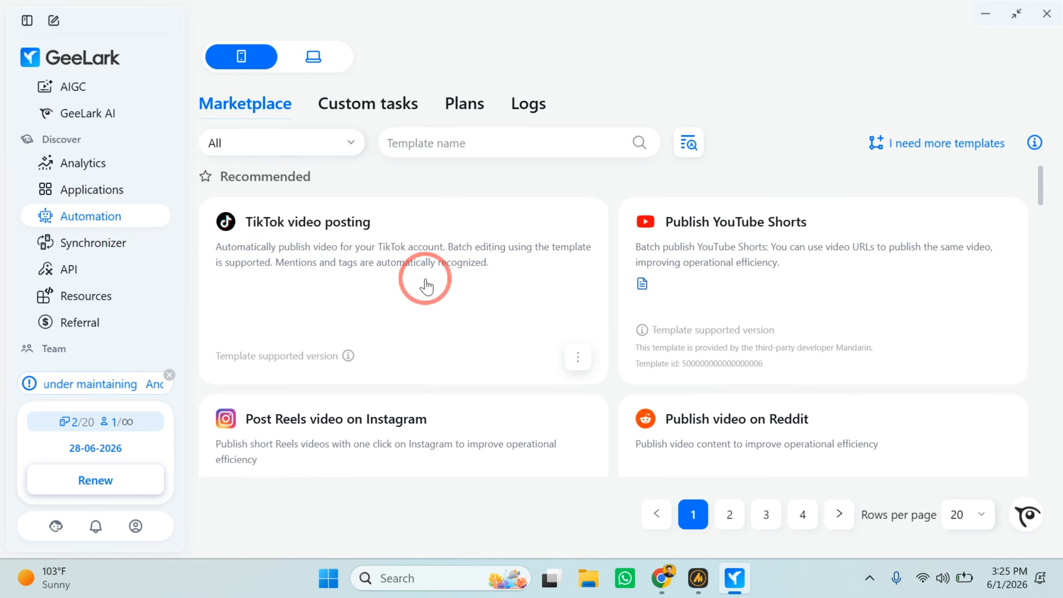
scroll(426, 286, "down", 10)
scroll(426, 286, "down", 4)
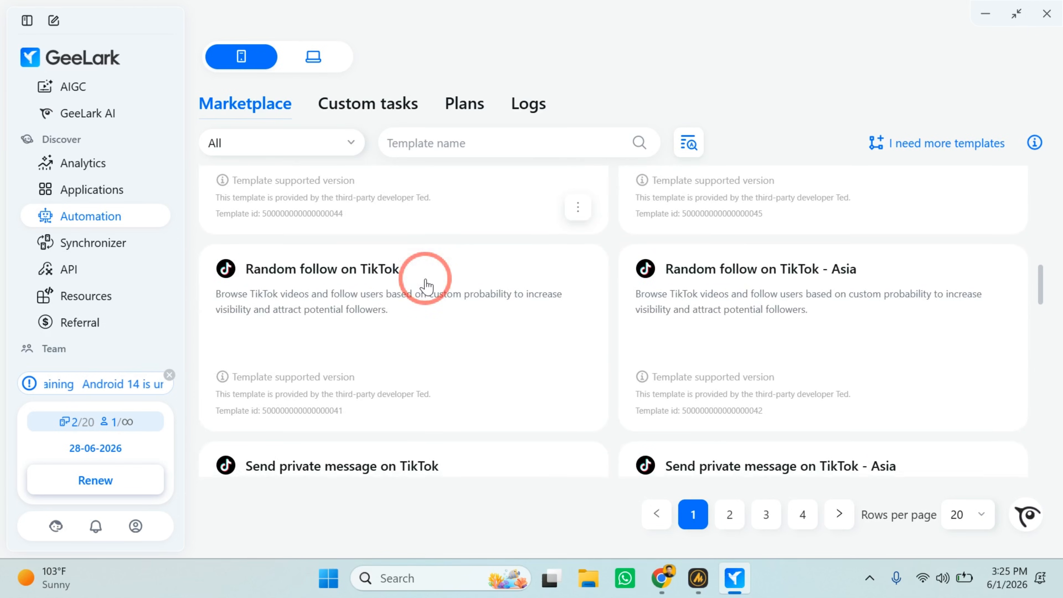
scroll(426, 286, "down", 10)
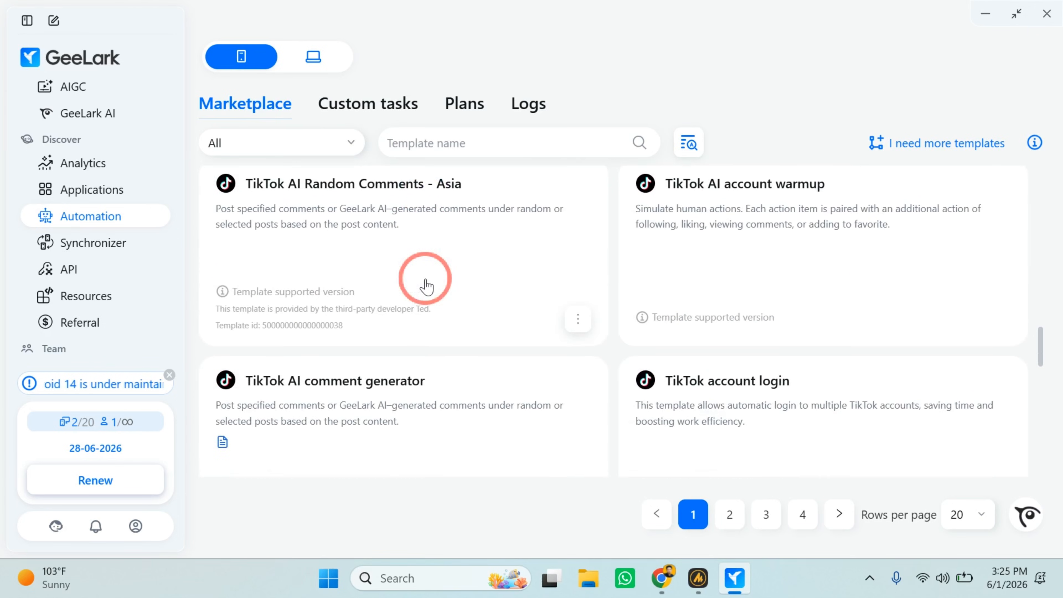
Examine the TikTok templates for private messages, AI random comments, AI account warmup, comment generation and account login.
scroll(425, 279, "up", 1)
scroll(426, 279, "down", 2)
scroll(426, 279, "up", 1)
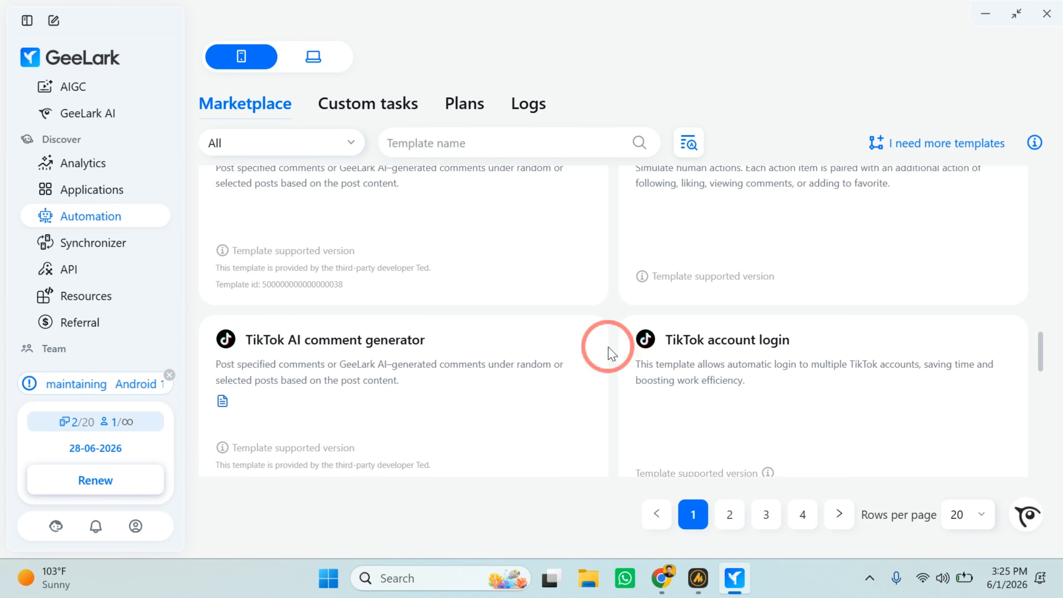
scroll(611, 353, "up", 5)
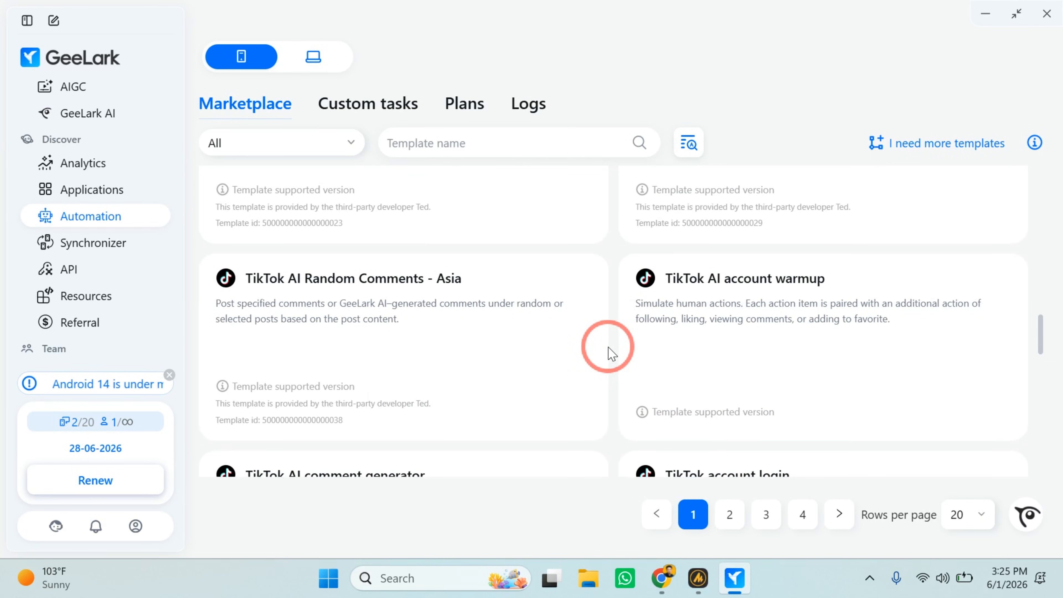
scroll(611, 353, "down", 1)
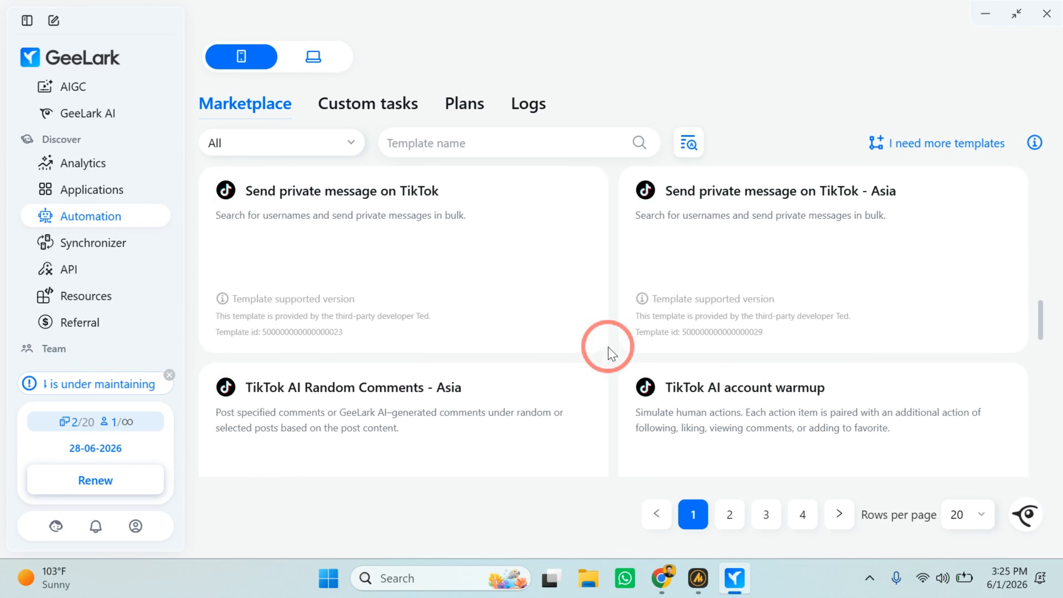
scroll(611, 353, "down", 3)
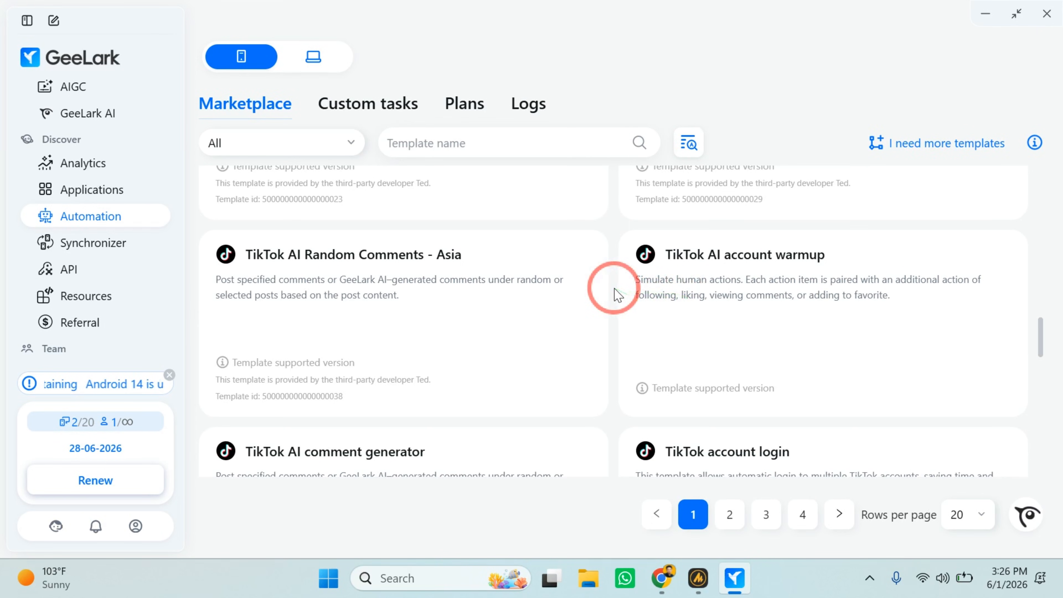
scroll(614, 289, "up", 5)
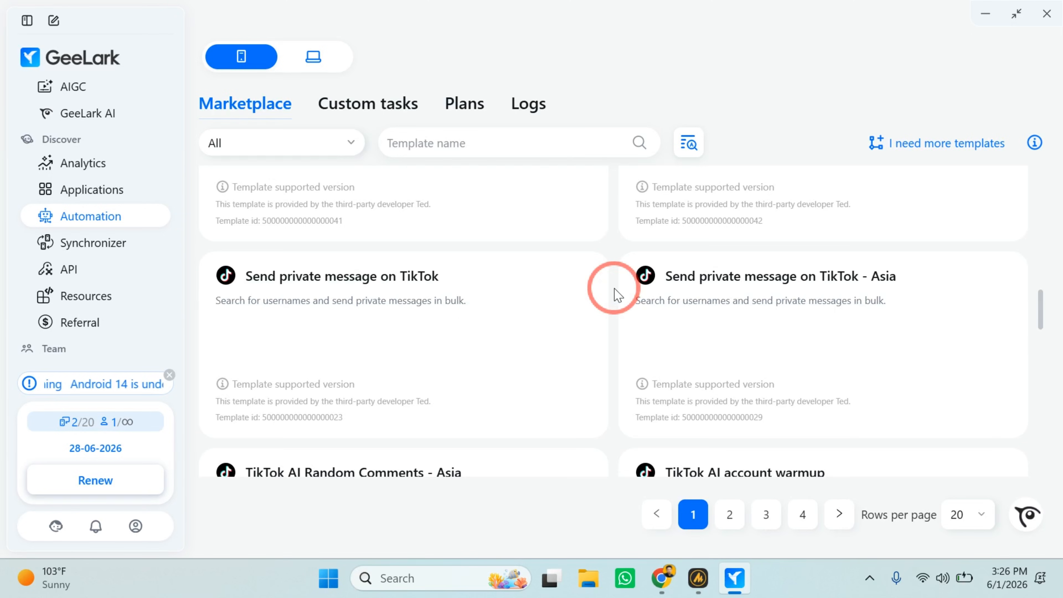
scroll(615, 289, "down", 4)
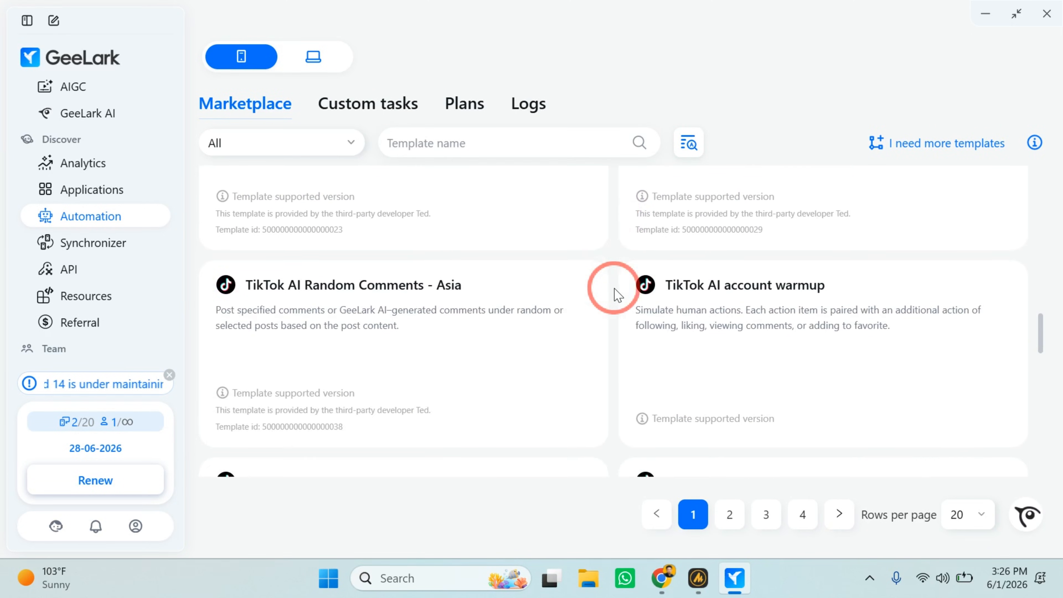
scroll(614, 291, "down", 1)
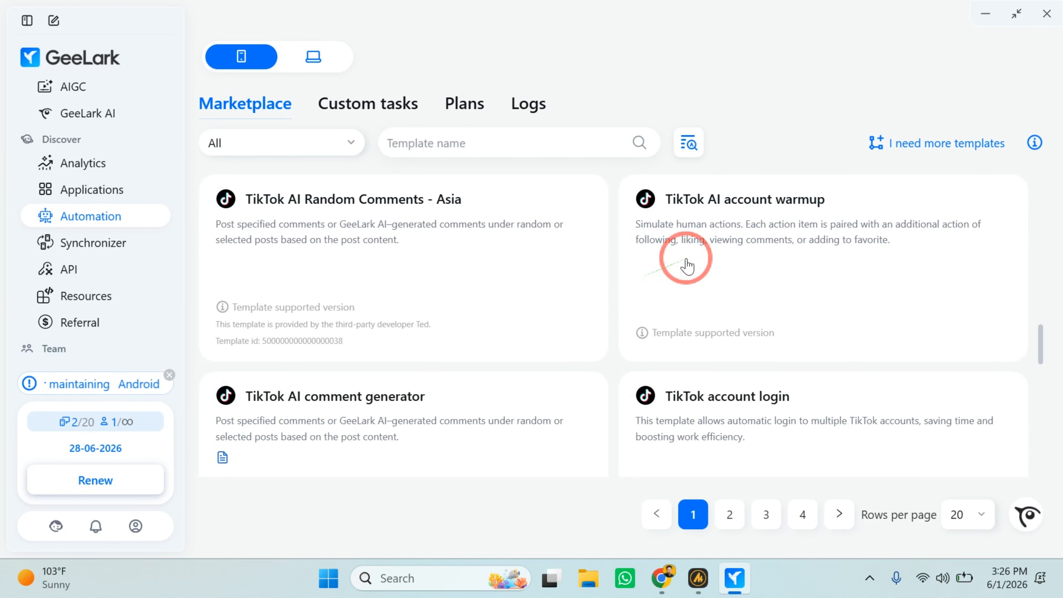
Look through the remaining Marketplace templates on the first page, down to Instagram AI account warmup and auto login.
scroll(620, 271, "down", 20)
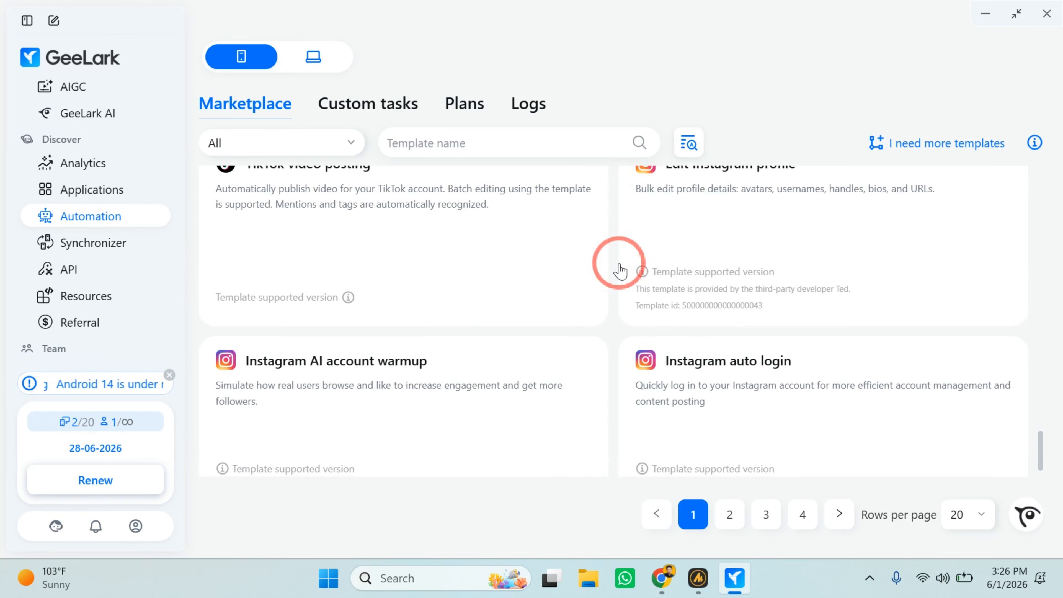
scroll(619, 270, "down", 1)
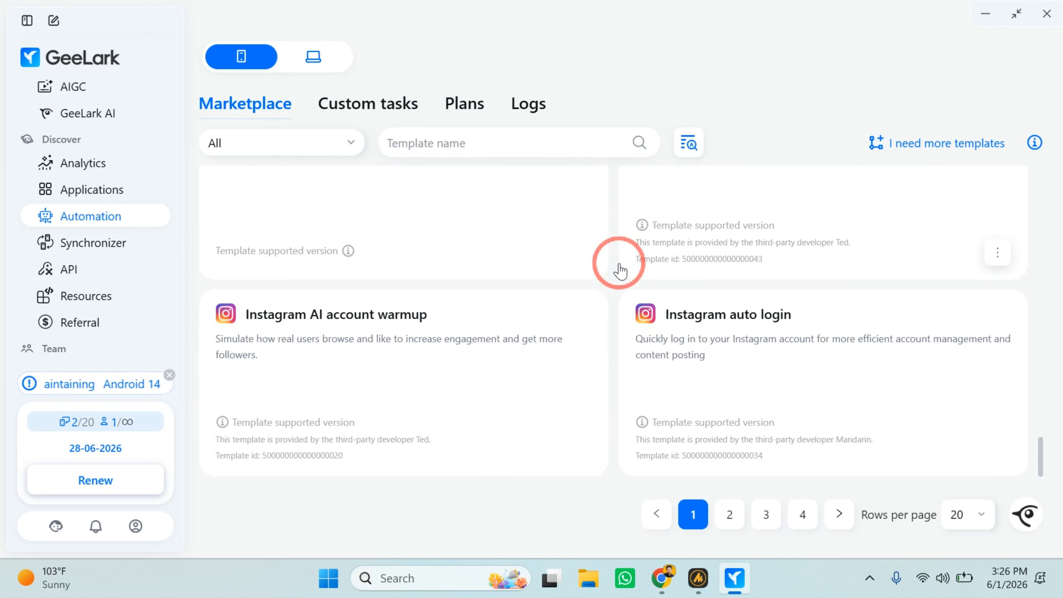
scroll(620, 270, "up", 20)
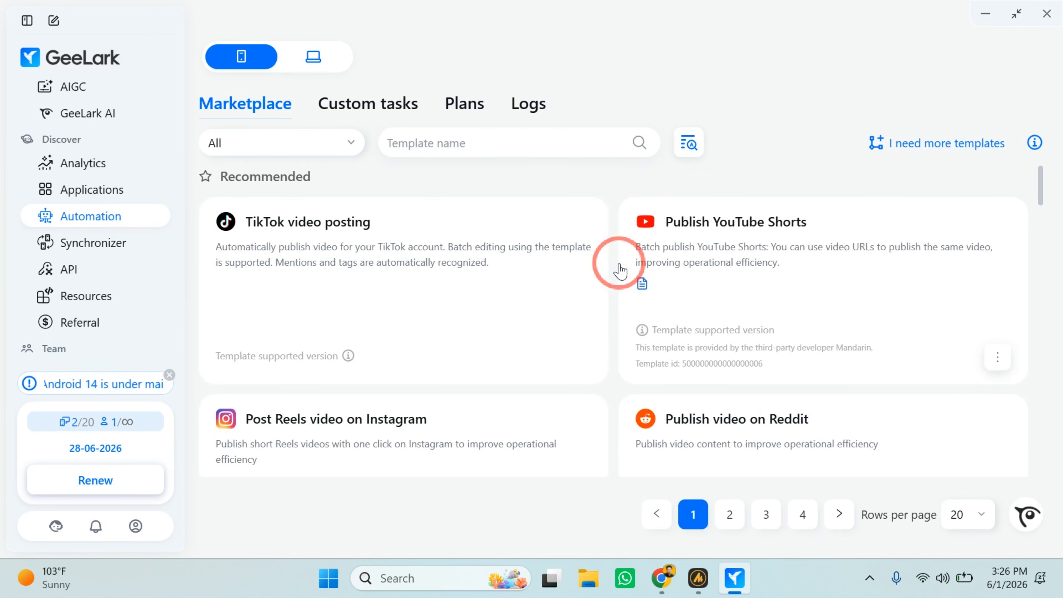
scroll(620, 270, "down", 20)
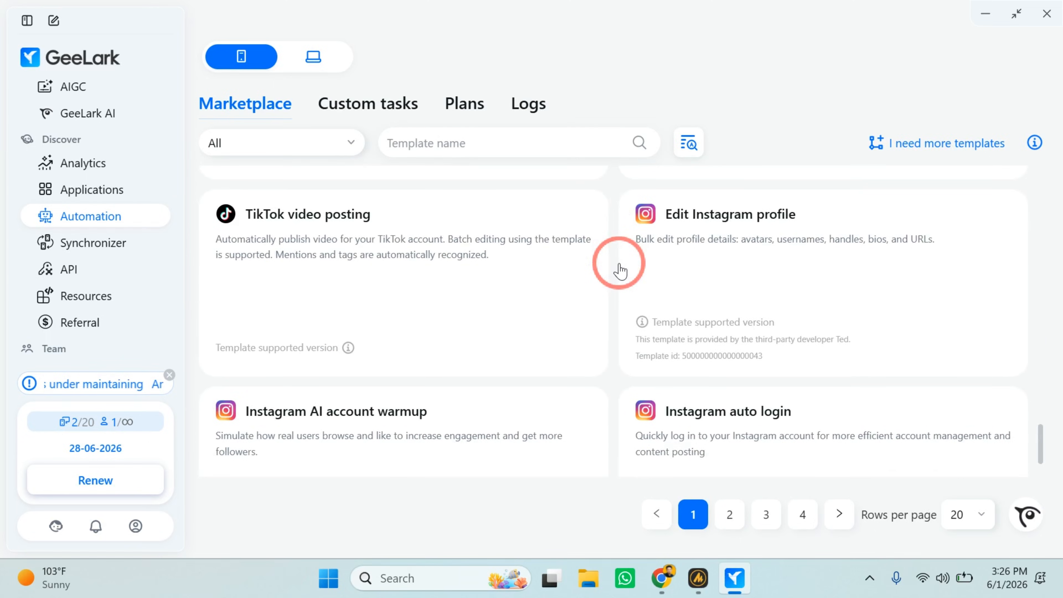
scroll(396, 376, "down", 3)
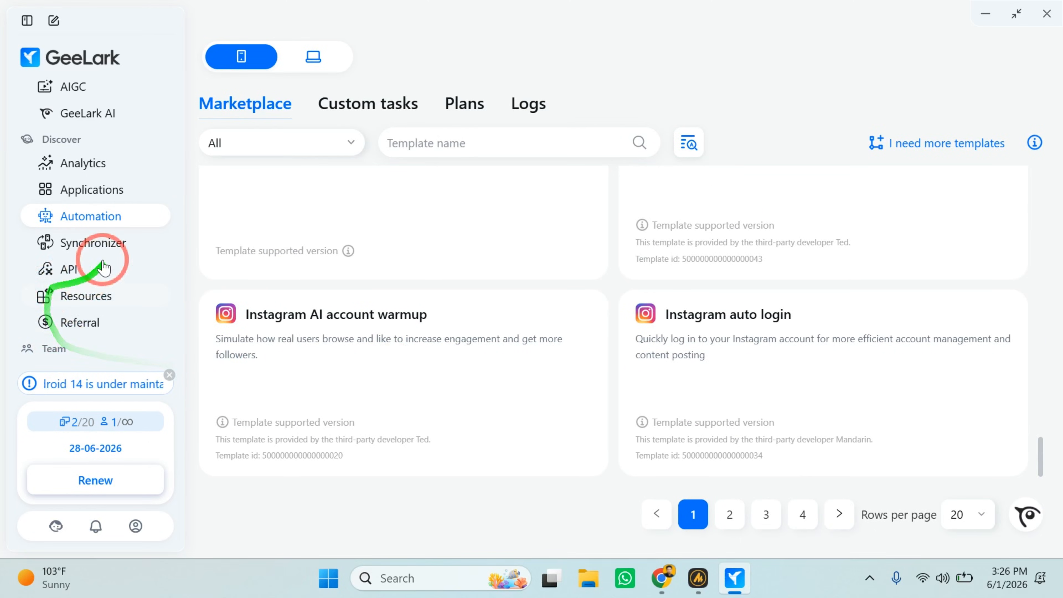
Open the Synchronizer and add the TT 2 and TikTok 1 cloud phone profiles, opening both side by side.
left_click(127, 254)
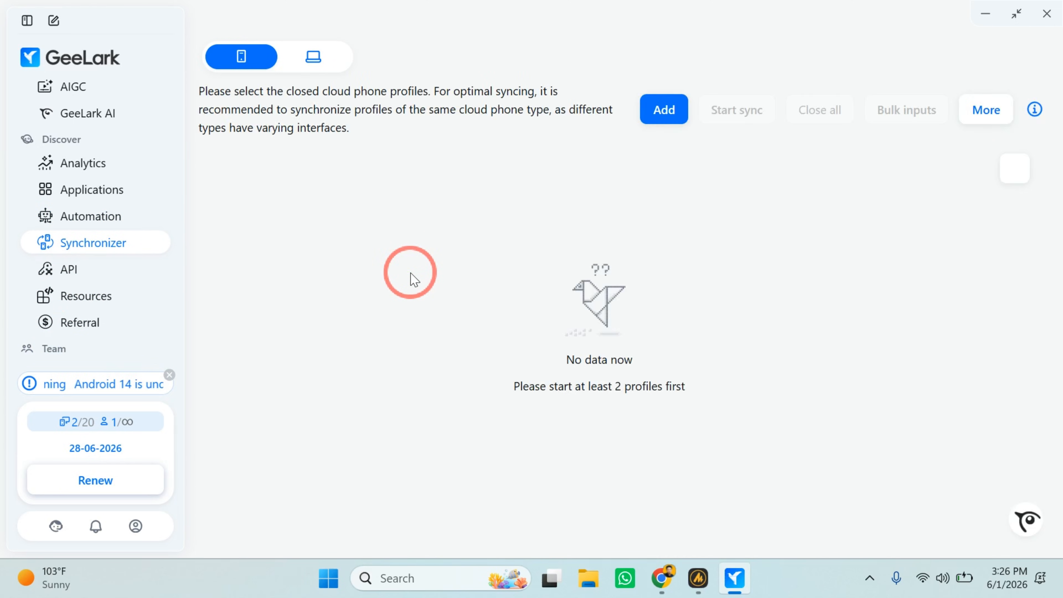
left_click(675, 111)
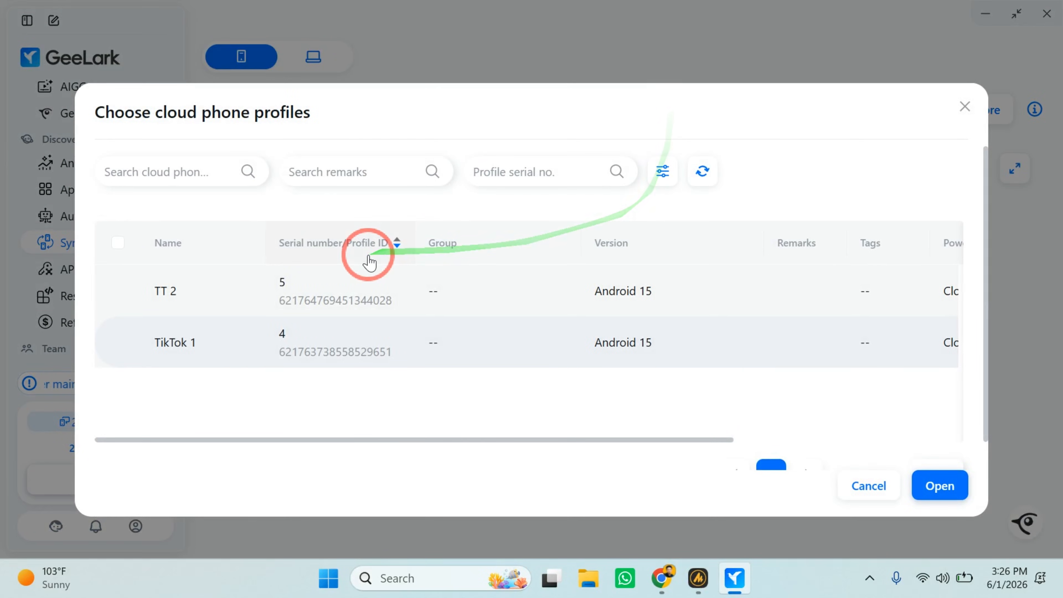
scroll(415, 369, "down", 2)
scroll(415, 369, "up", 2)
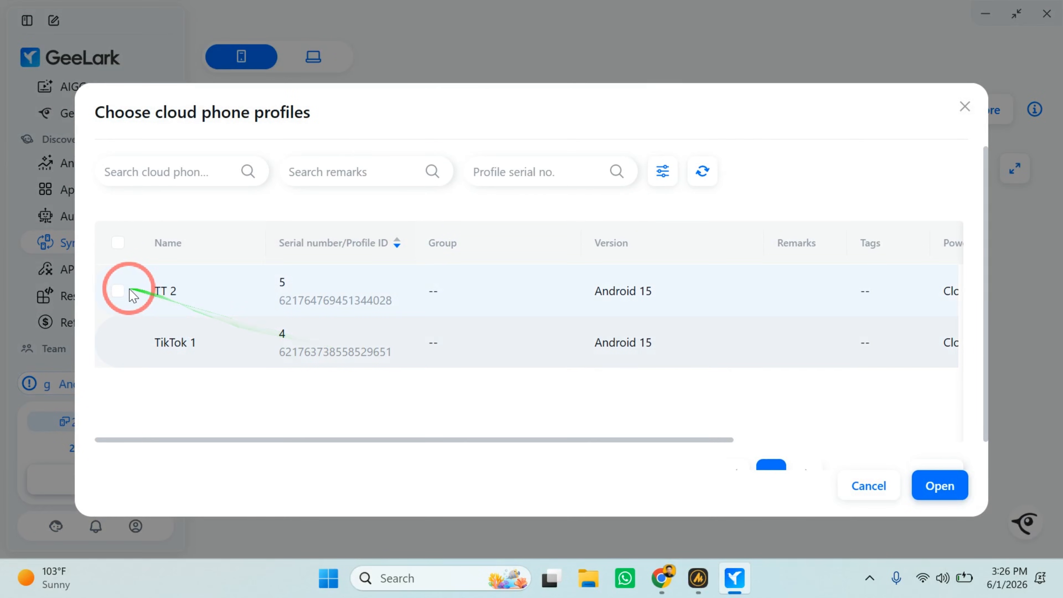
left_click(117, 245)
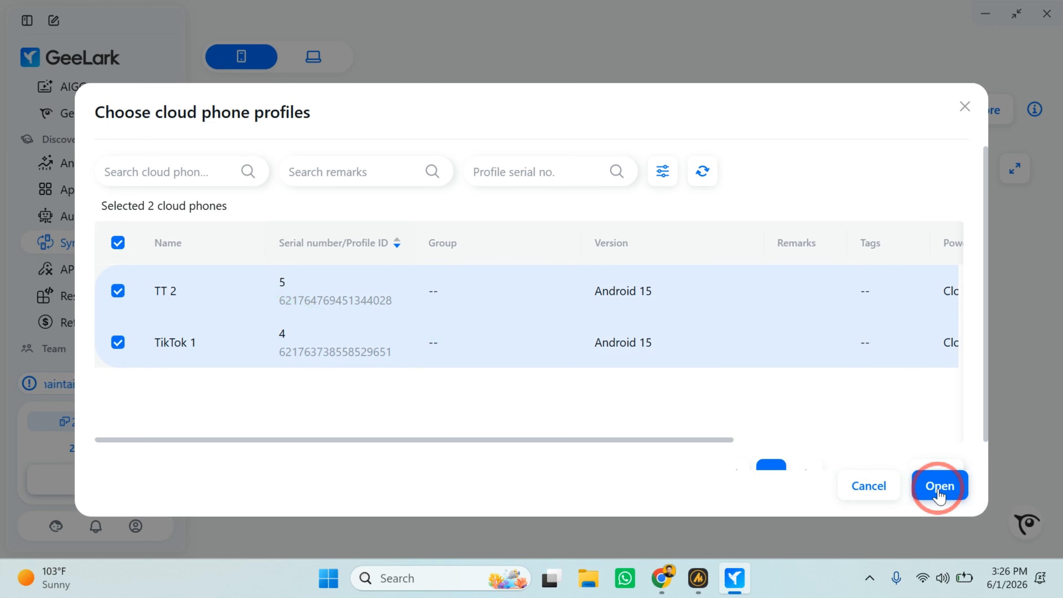
left_click(938, 487)
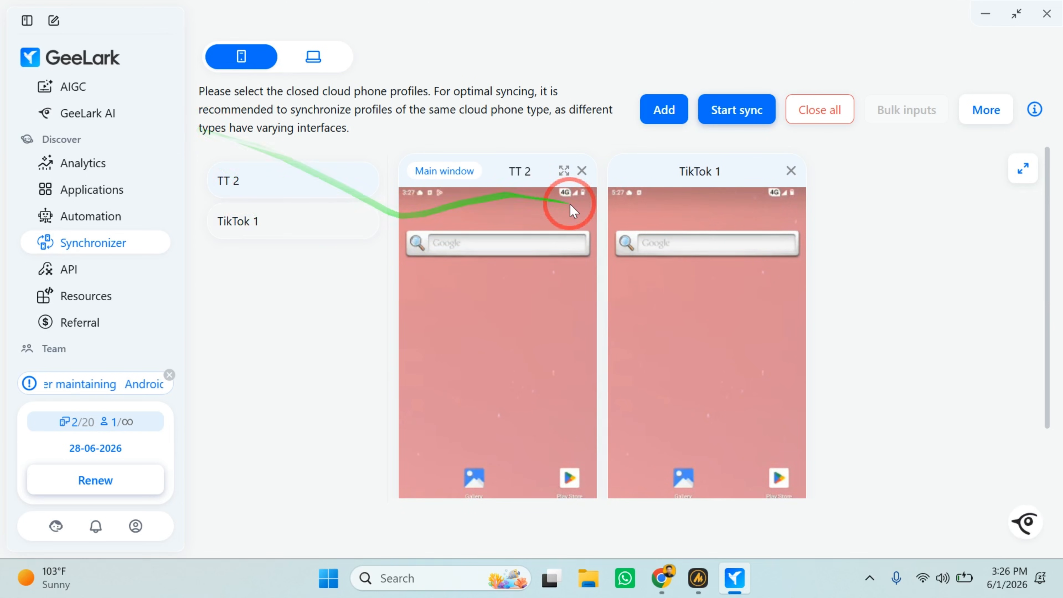
Show TT 2's app drawer in the Synchronizer, and shut down all the open cloud phones.
scroll(459, 416, "down", 3)
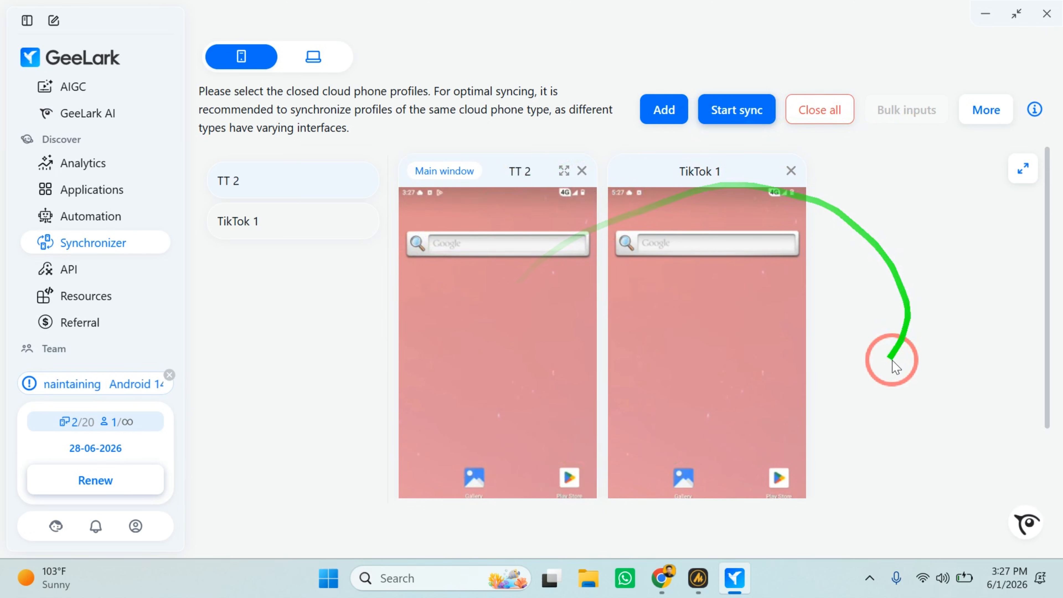
scroll(648, 356, "down", 3)
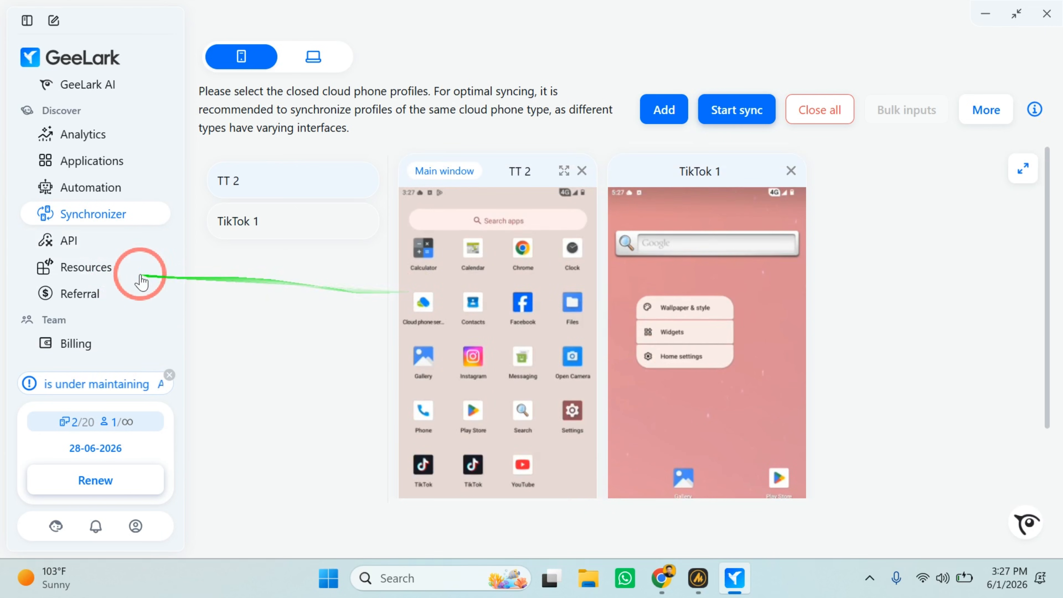
left_click(810, 112)
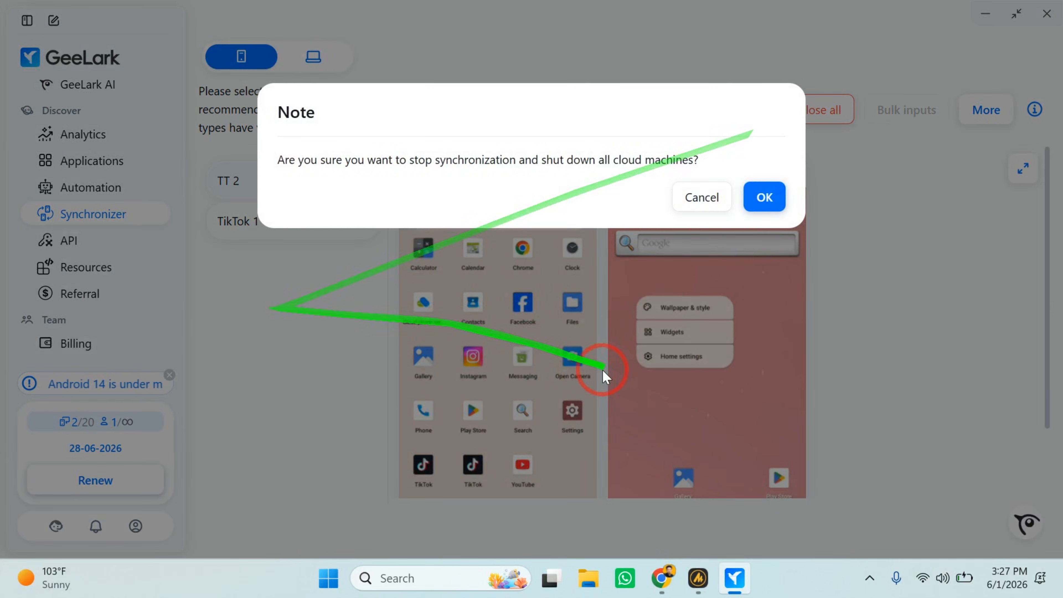
left_click(761, 197)
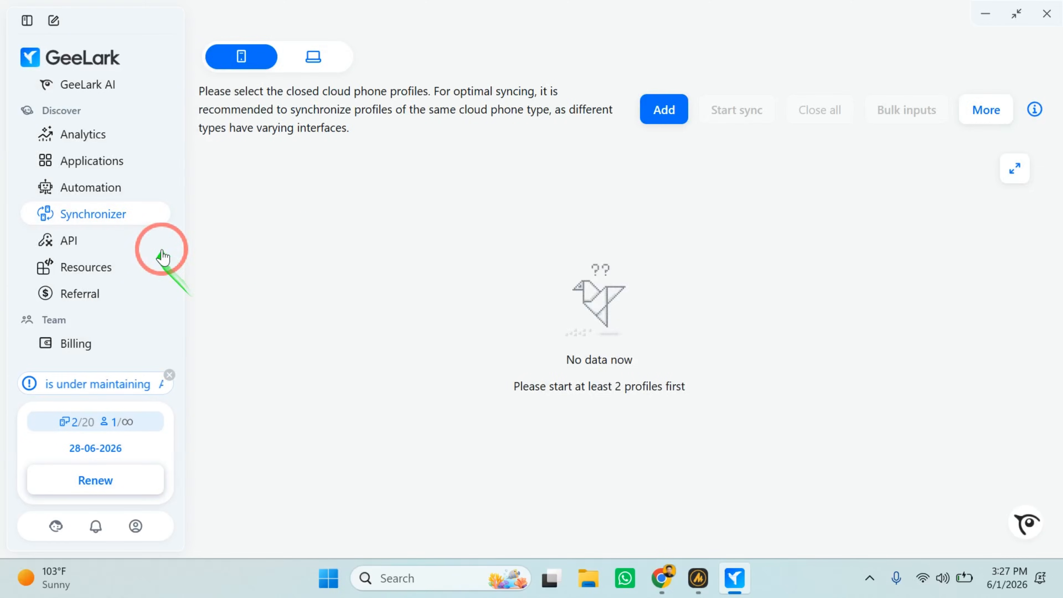
Open the team's Billing page and review the subscription's monthly fee and profile allowance.
scroll(162, 256, "down", 1)
left_click(114, 302)
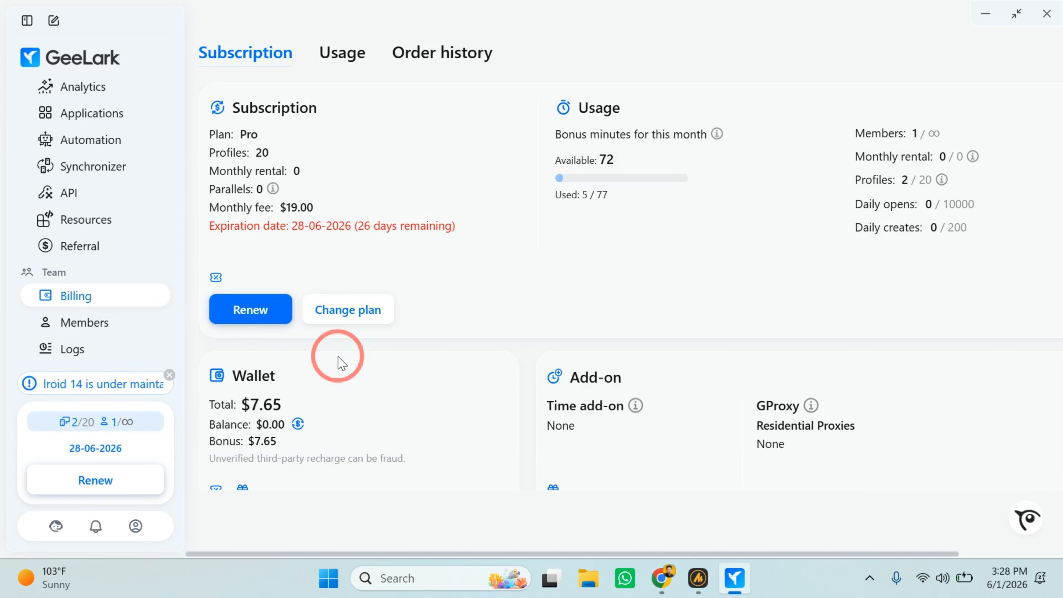
scroll(342, 363, "down", 2)
scroll(342, 362, "up", 2)
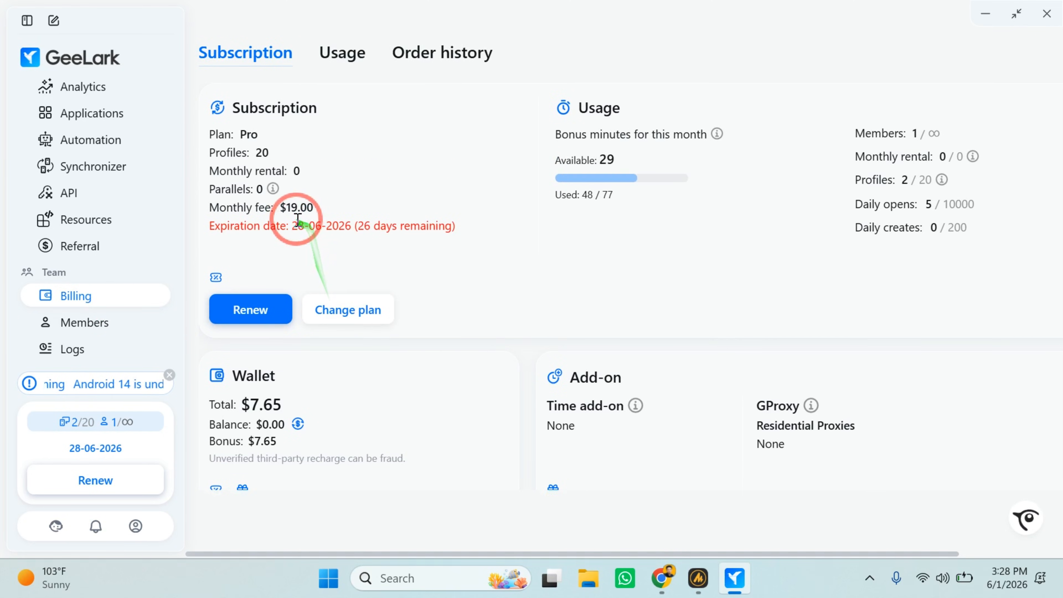
left_click_drag(287, 208, 308, 208)
left_click(330, 208)
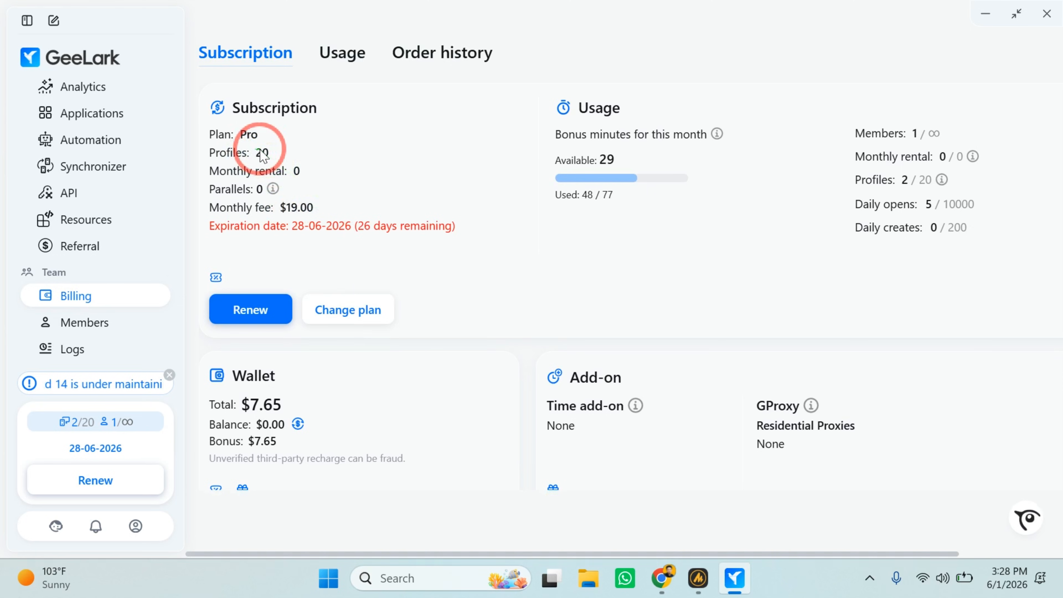
left_click_drag(258, 149, 268, 149)
left_click(268, 149)
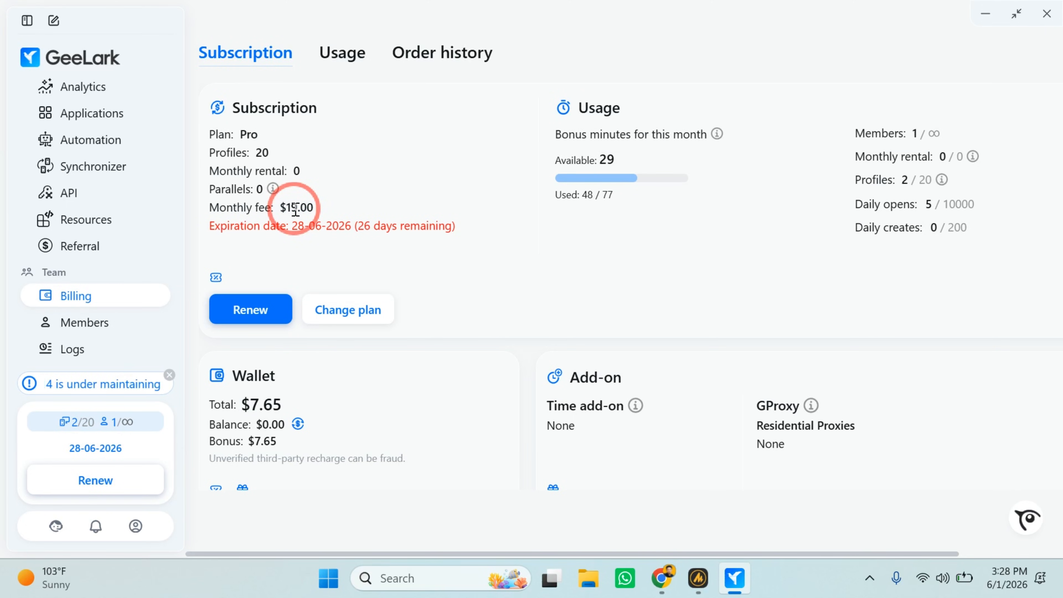
Review the Change plan options and bonus minutes, close them without ordering, and check the Wallet and Add-on sections.
left_click(366, 318)
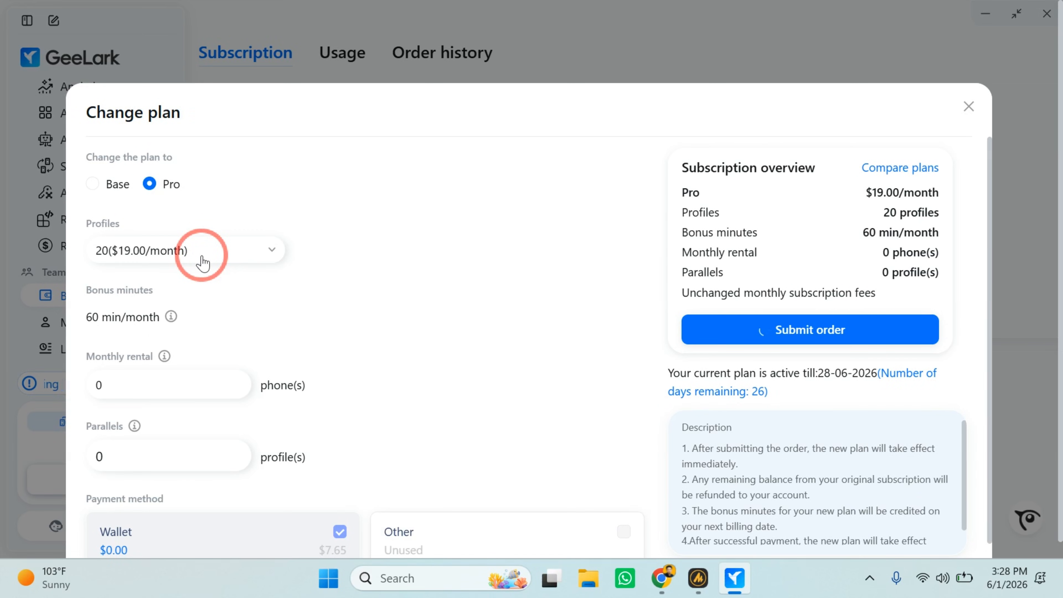
scroll(203, 261, "down", 1)
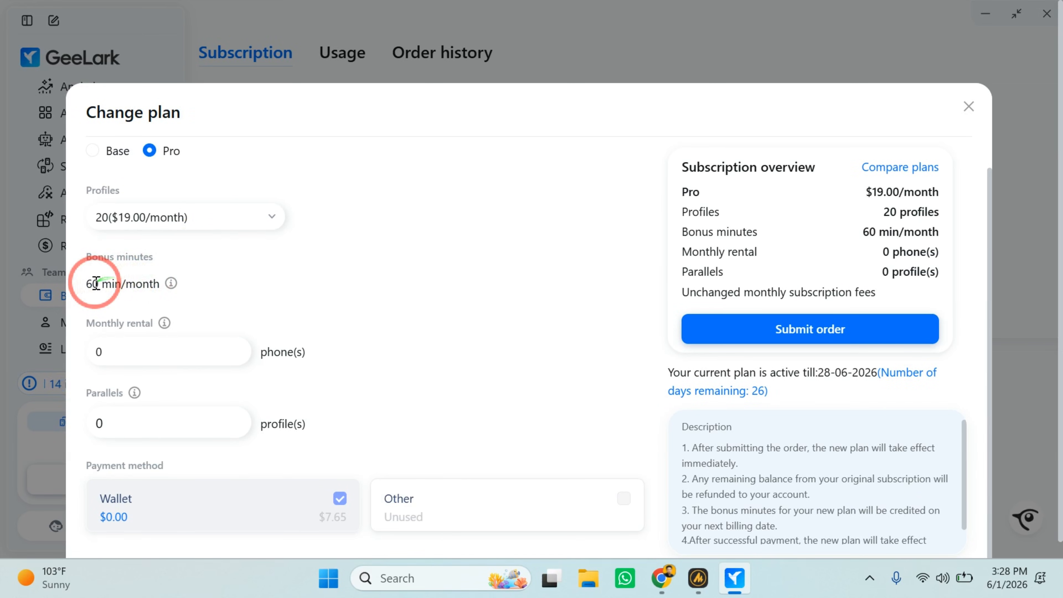
left_click_drag(92, 284, 144, 288)
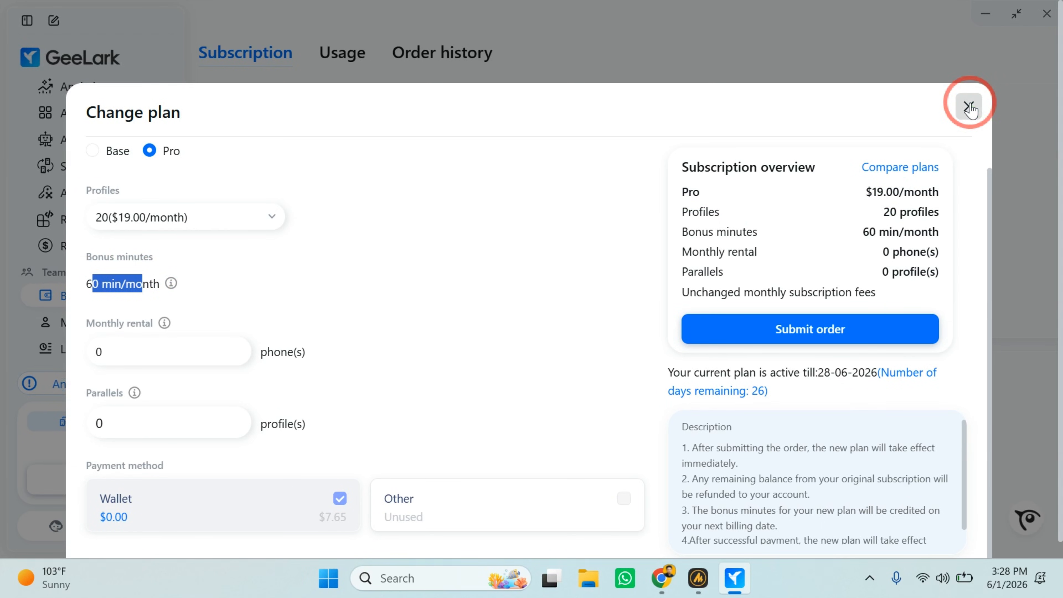
left_click(969, 107)
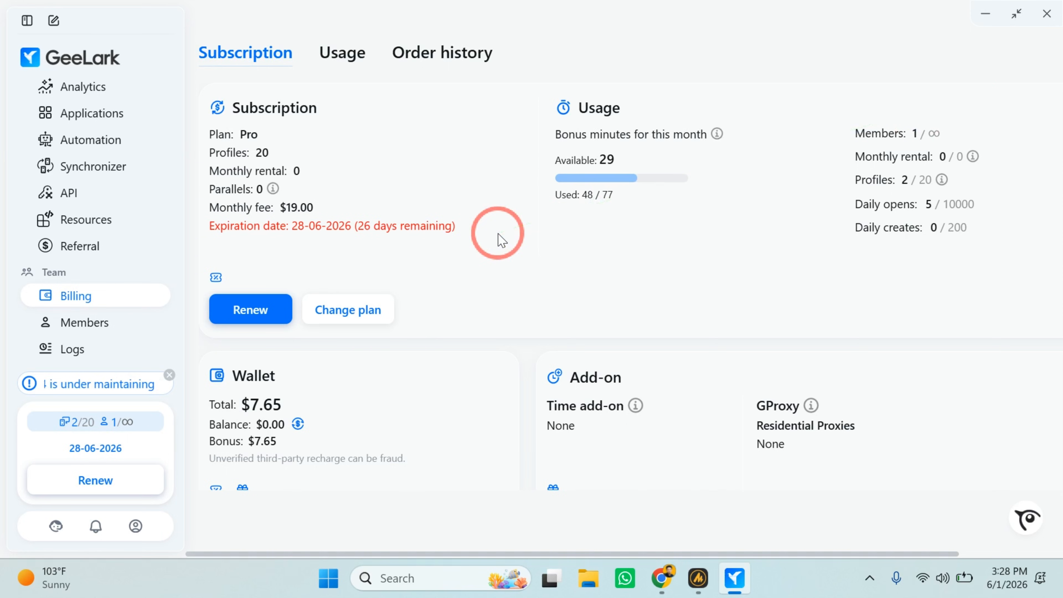
scroll(500, 240, "down", 1)
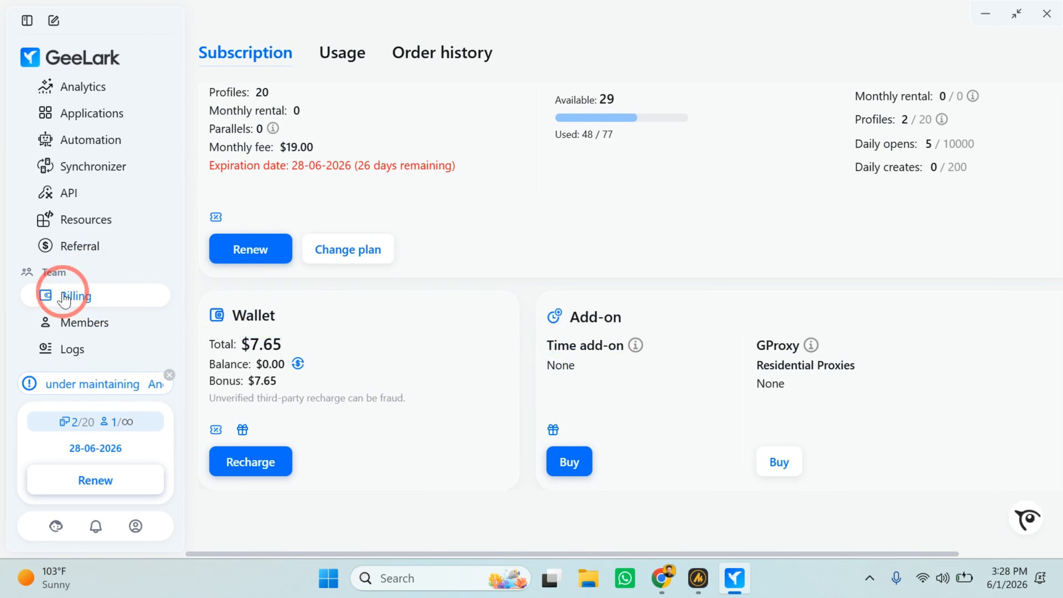
scroll(63, 293, "up", 3)
scroll(63, 294, "down", 3)
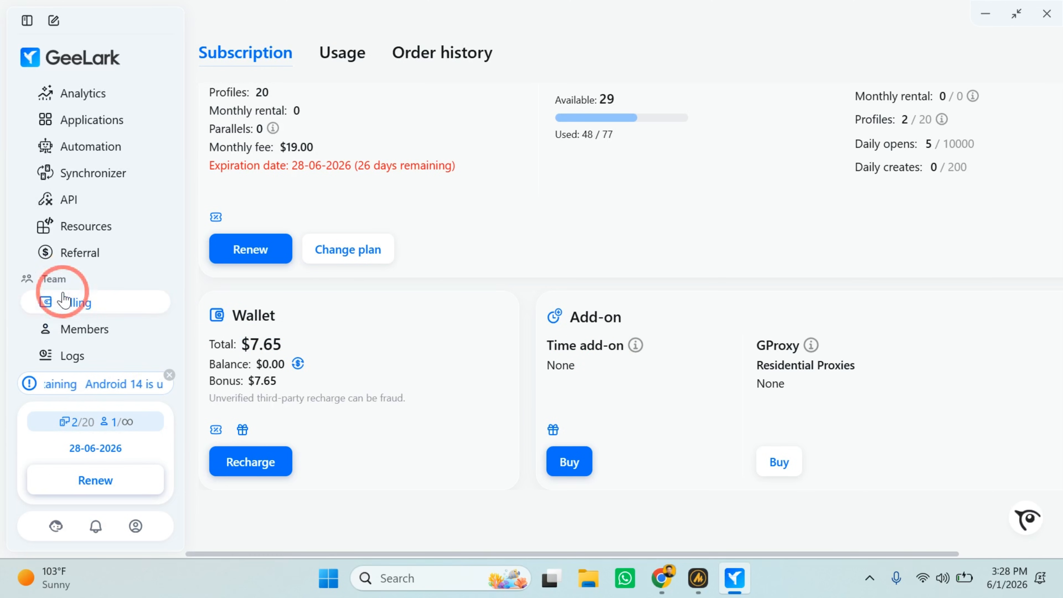
scroll(58, 293, "up", 3)
scroll(48, 293, "down", 3)
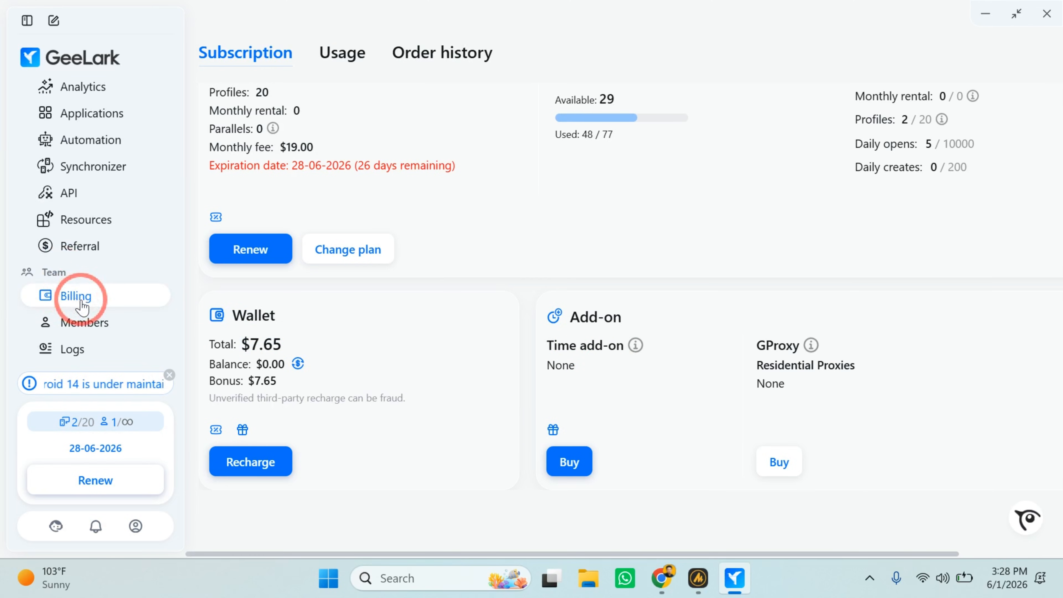
Return to the Profiles list and compare the Android version, region and proxy details of TT 2 and TikTok 1.
scroll(46, 272, "up", 3)
left_click(85, 115)
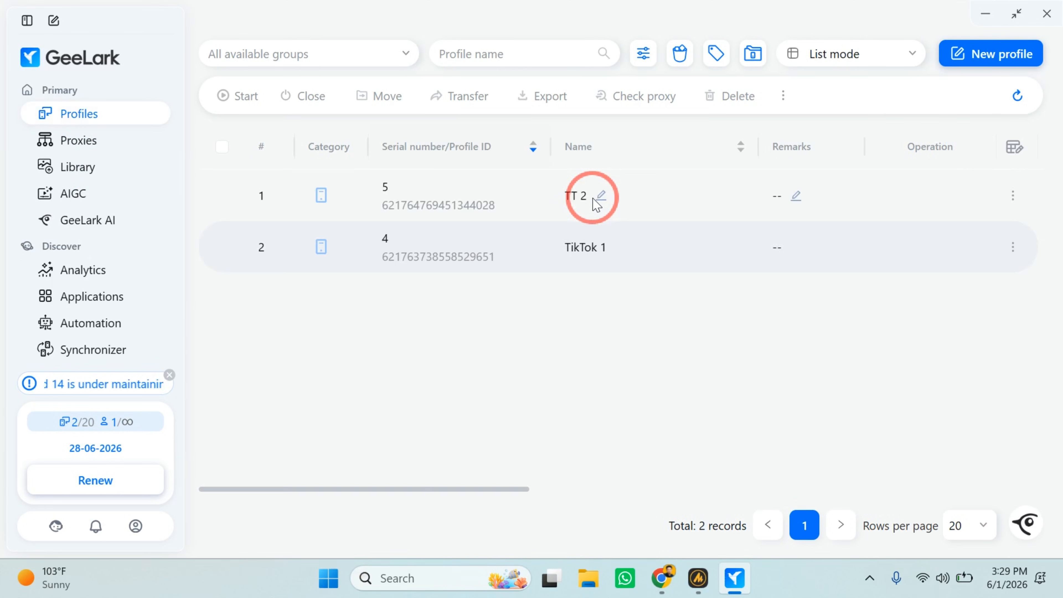
mouse_move(597, 204)
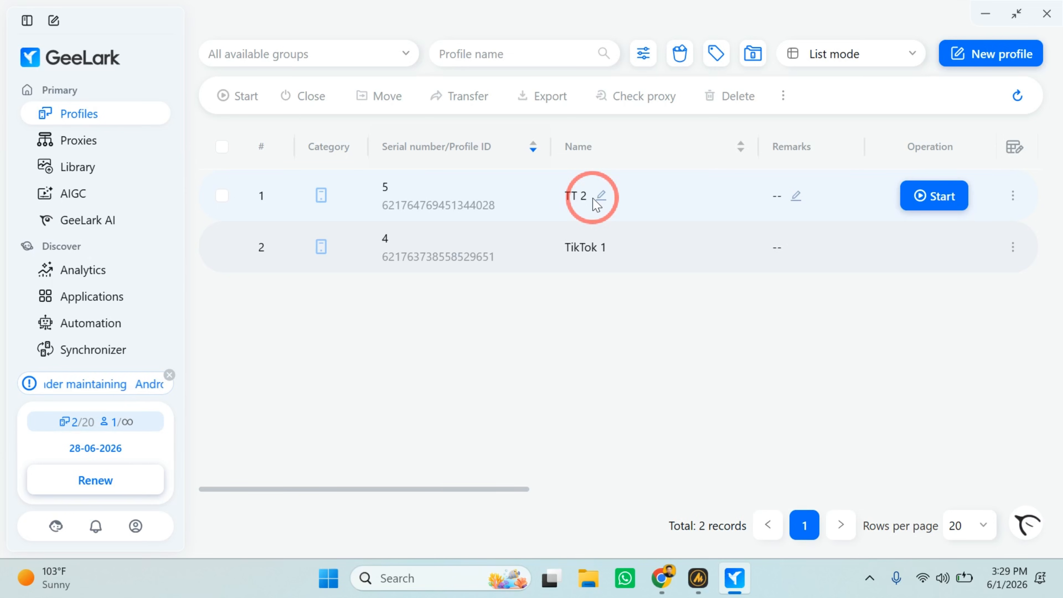
scroll(593, 254, "right", 6)
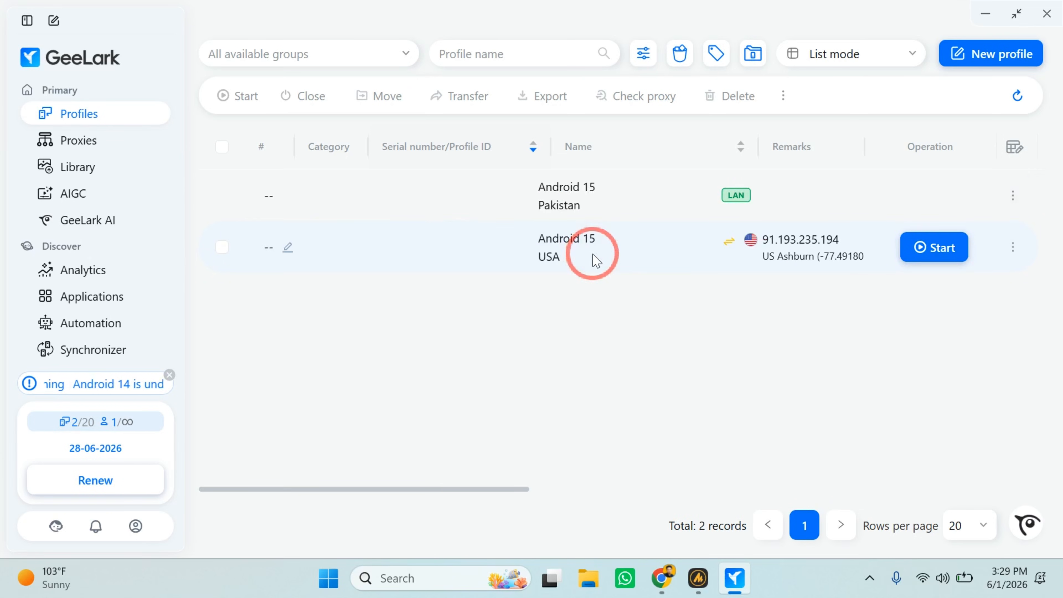
scroll(593, 254, "left", 6)
scroll(594, 254, "right", 10)
scroll(593, 256, "right", 6)
scroll(593, 252, "left", 10)
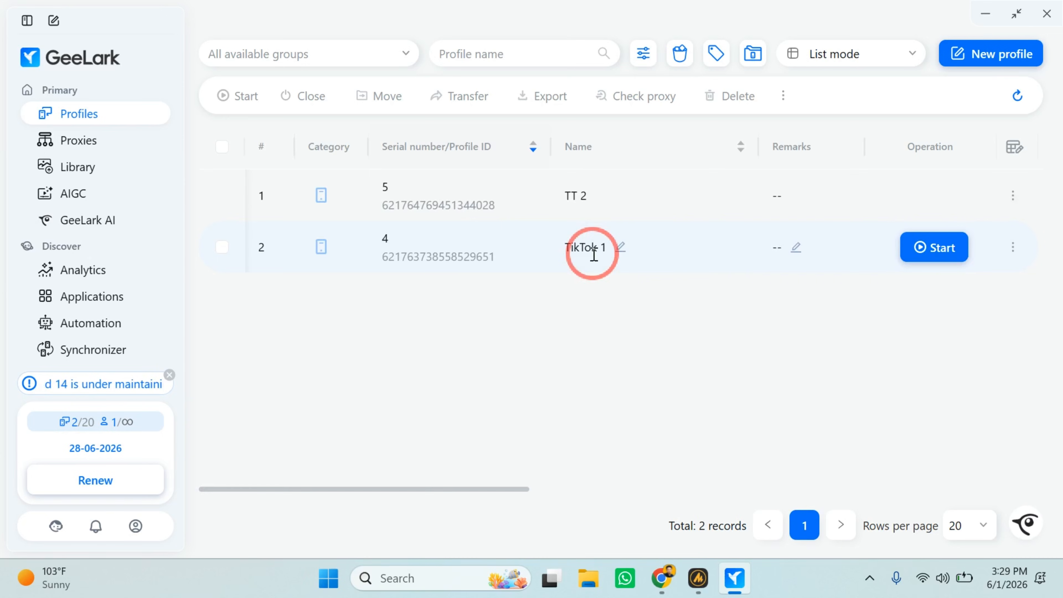
Minimize the GeeLark window to show the desktop.
scroll(87, 330, "down", 3)
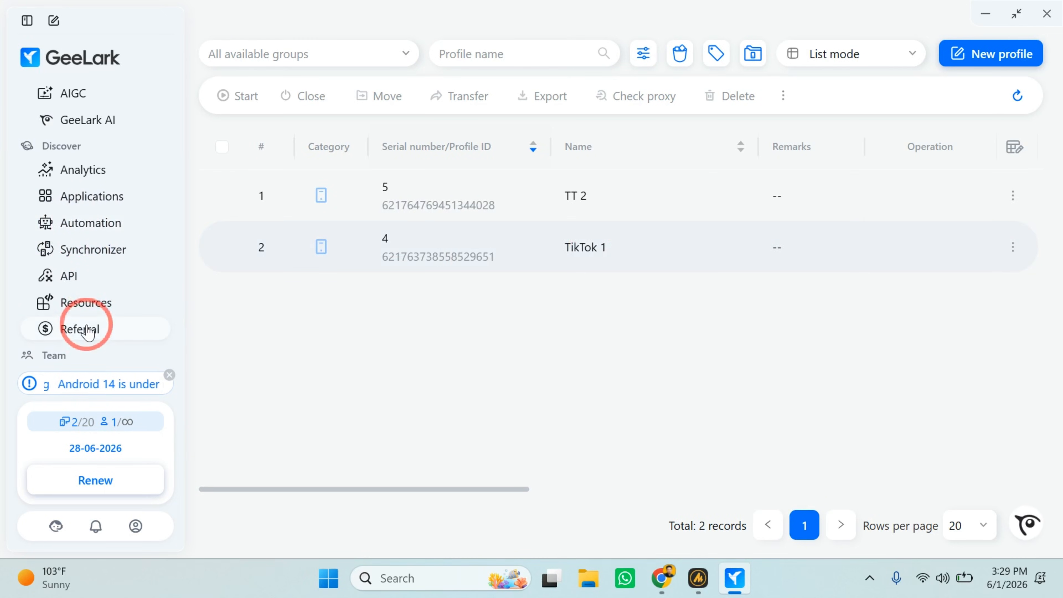
scroll(87, 331, "up", 3)
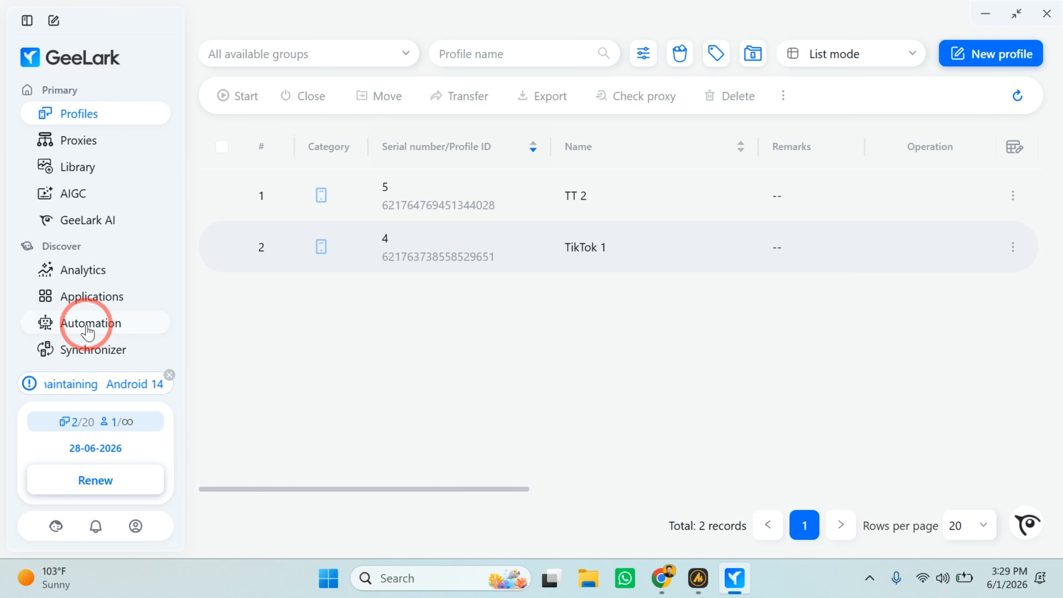
left_click(986, 15)
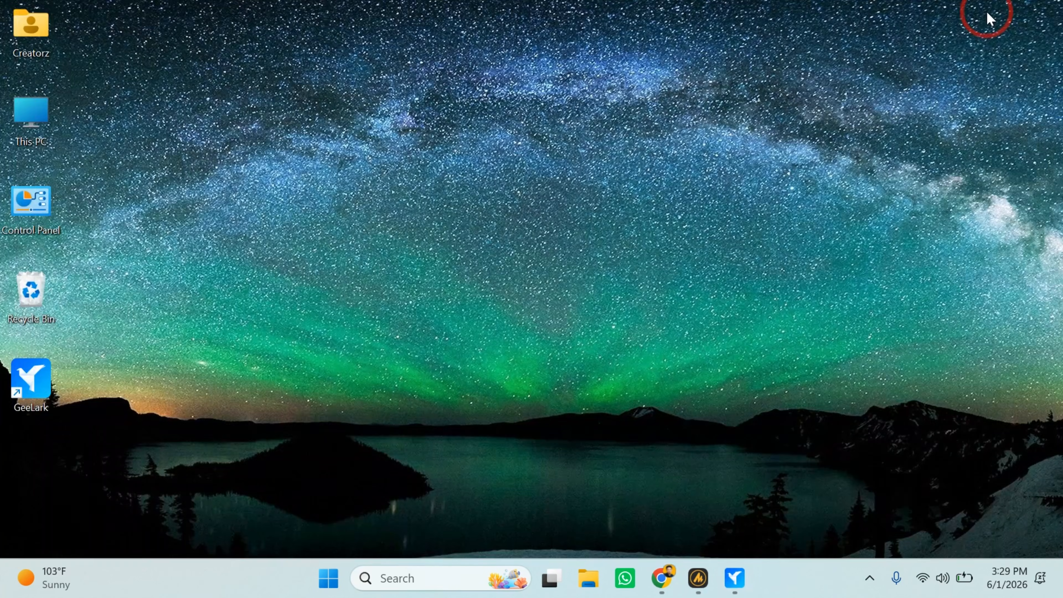